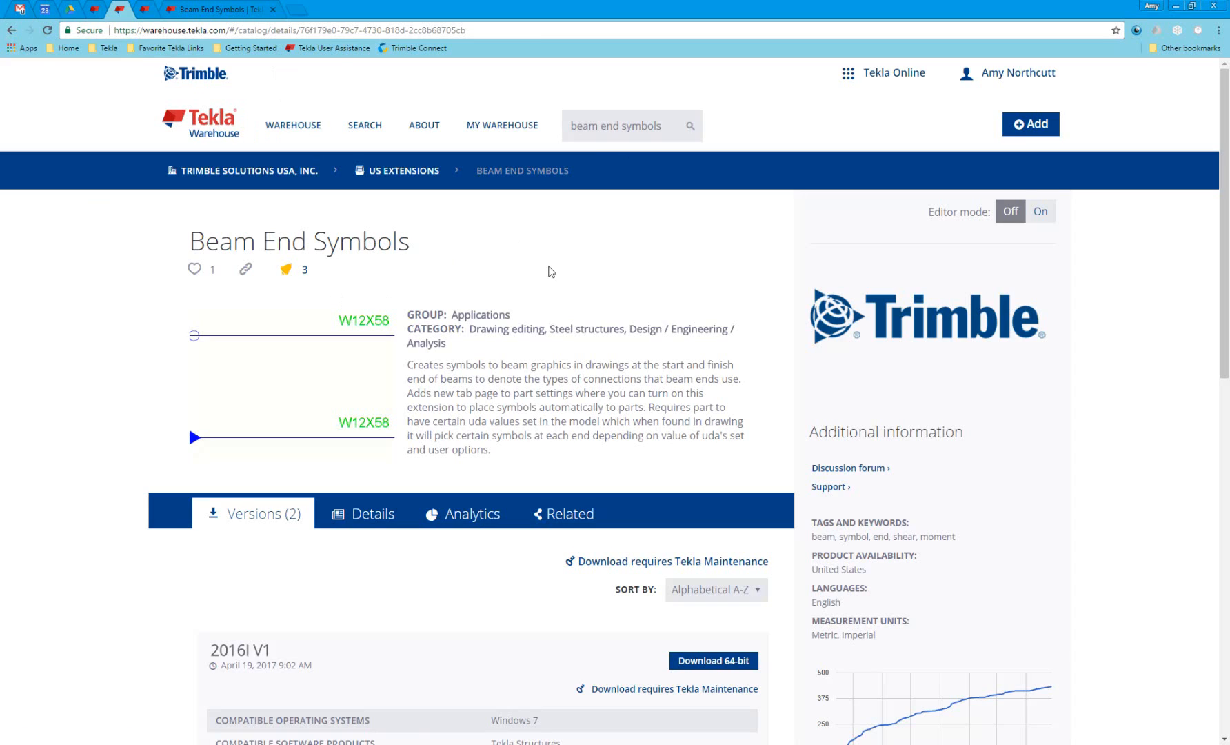
# Step: Download the 64-bit installer of the Beam End Symbols extension, version 2016i V1
pyautogui.scroll(-5, 311, 456)
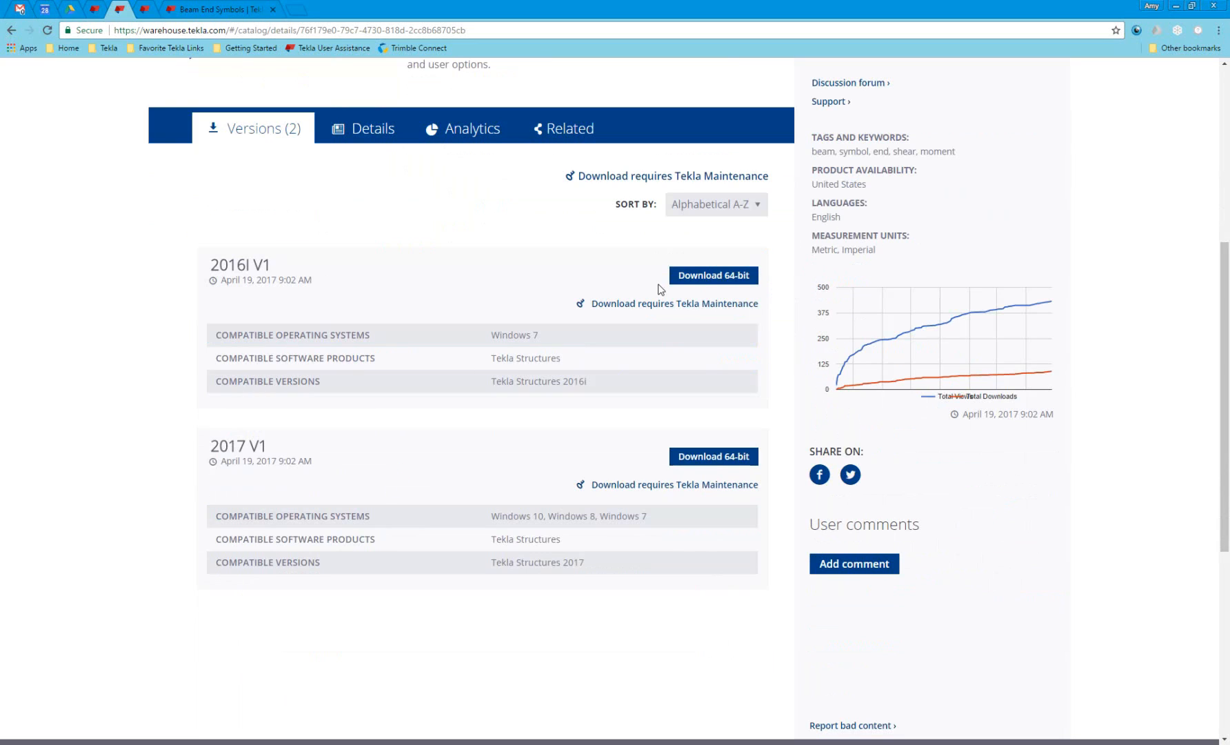
pyautogui.click(715, 276)
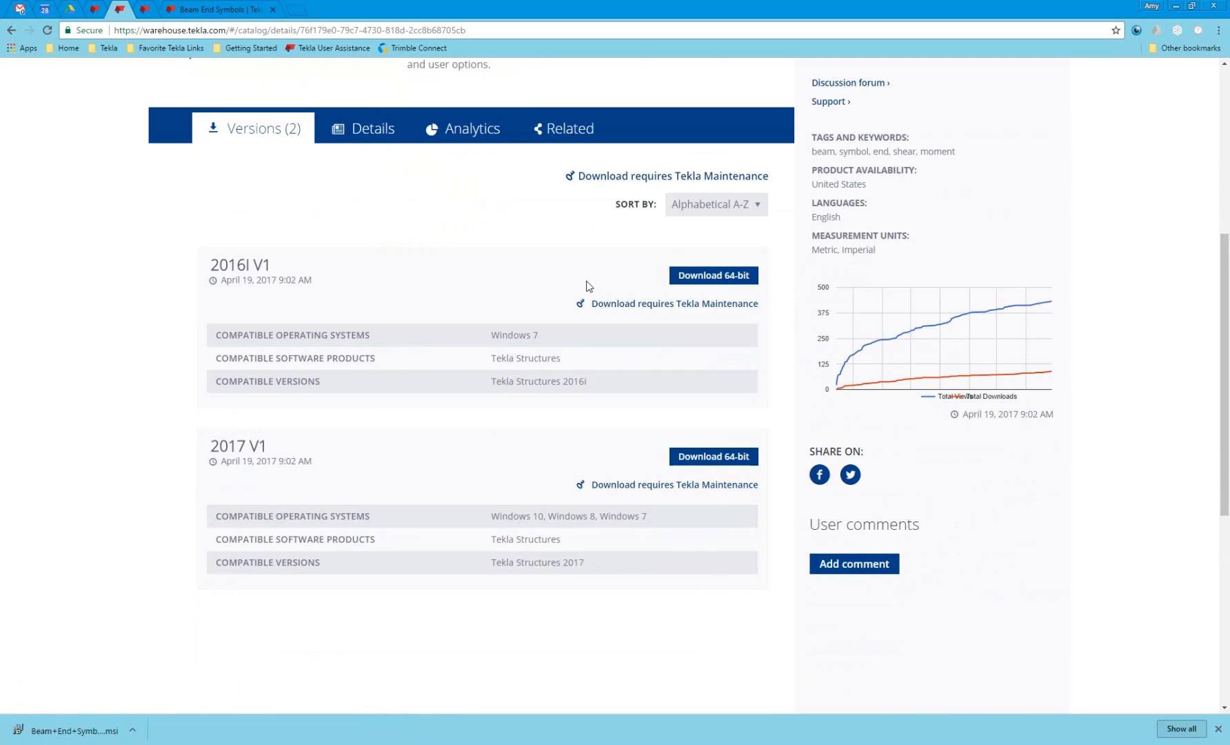
pyautogui.scroll(1, 588, 285)
pyautogui.scroll(4, 588, 286)
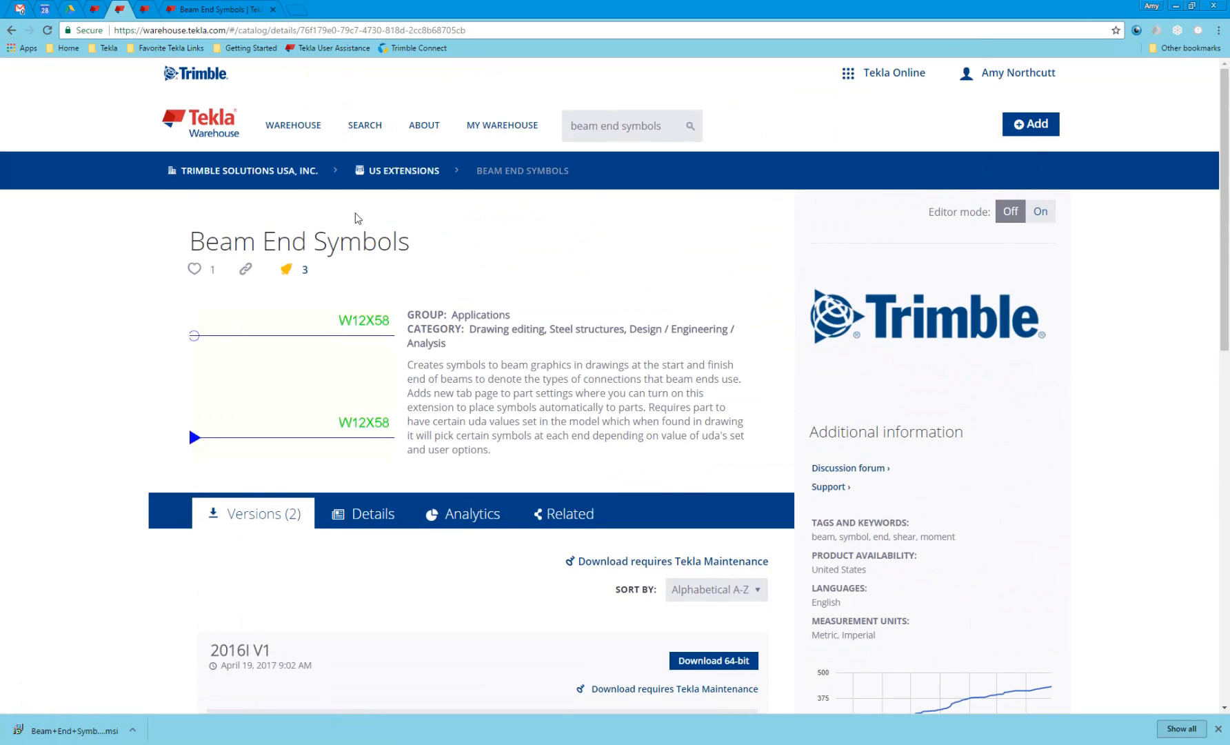
# Step: Look through the available versions of the UDA List extension in Tekla Warehouse
pyautogui.click(145, 9)
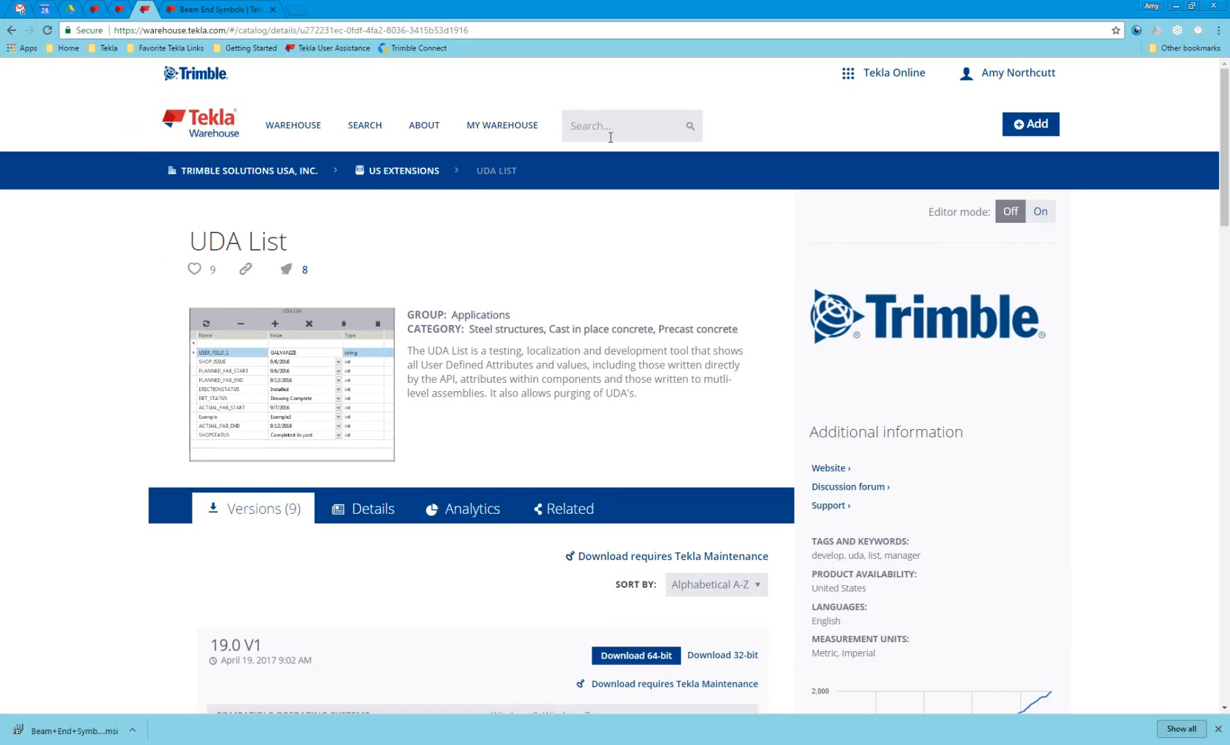
pyautogui.scroll(-5, 364, 357)
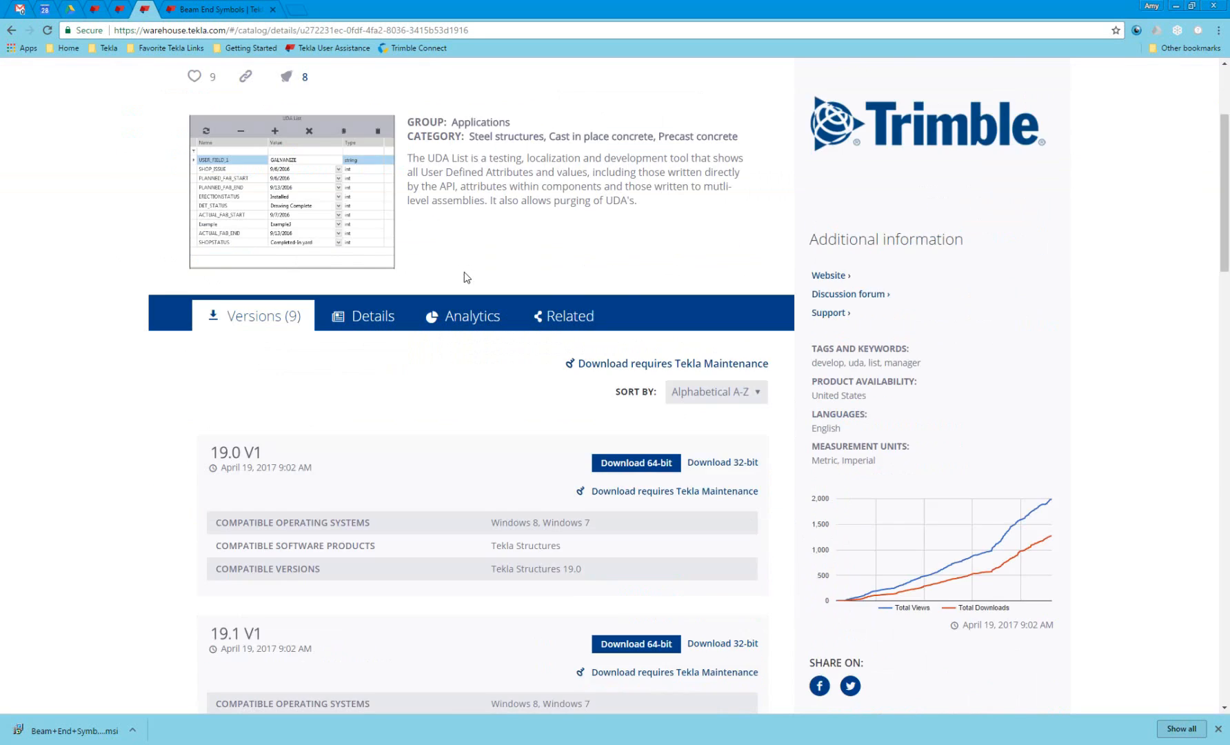
pyautogui.scroll(-5, 390, 392)
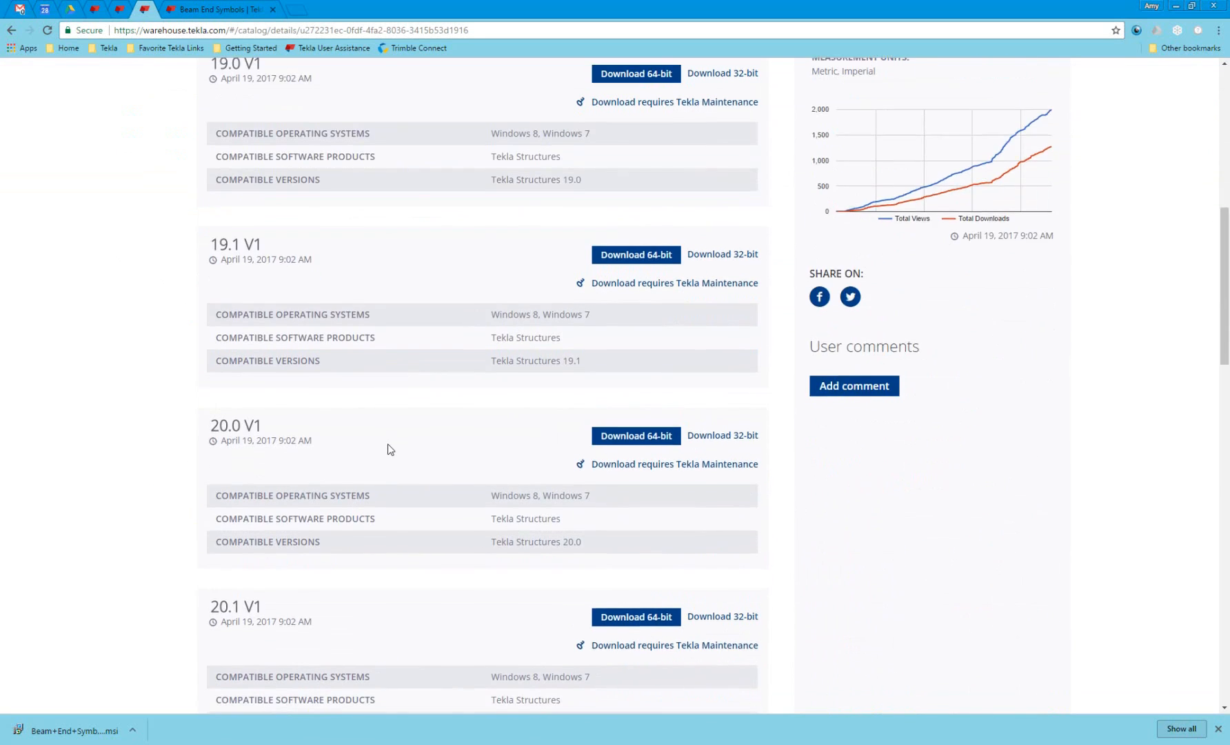
pyautogui.scroll(-7, 389, 449)
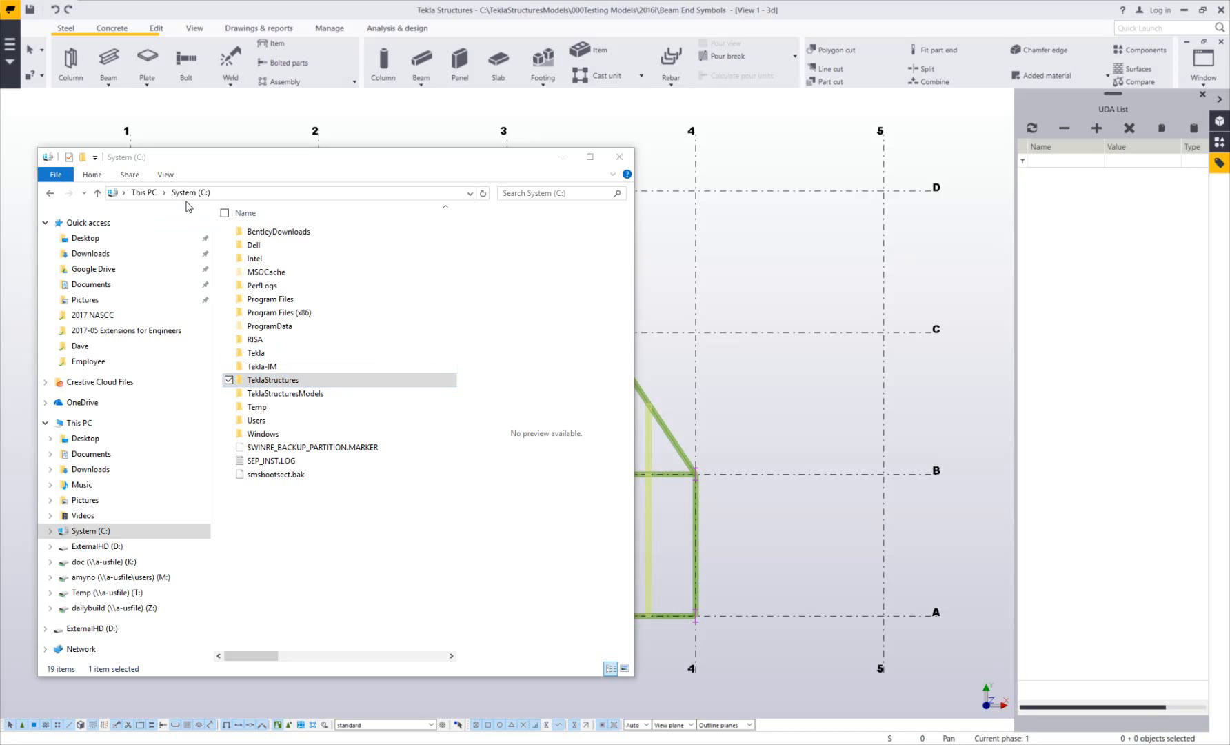
# Step: Switch to File Explorer and open the C: drive folder TeklaStructures\2016i\Environments\usimp\system
pyautogui.doubleClick(261, 384)
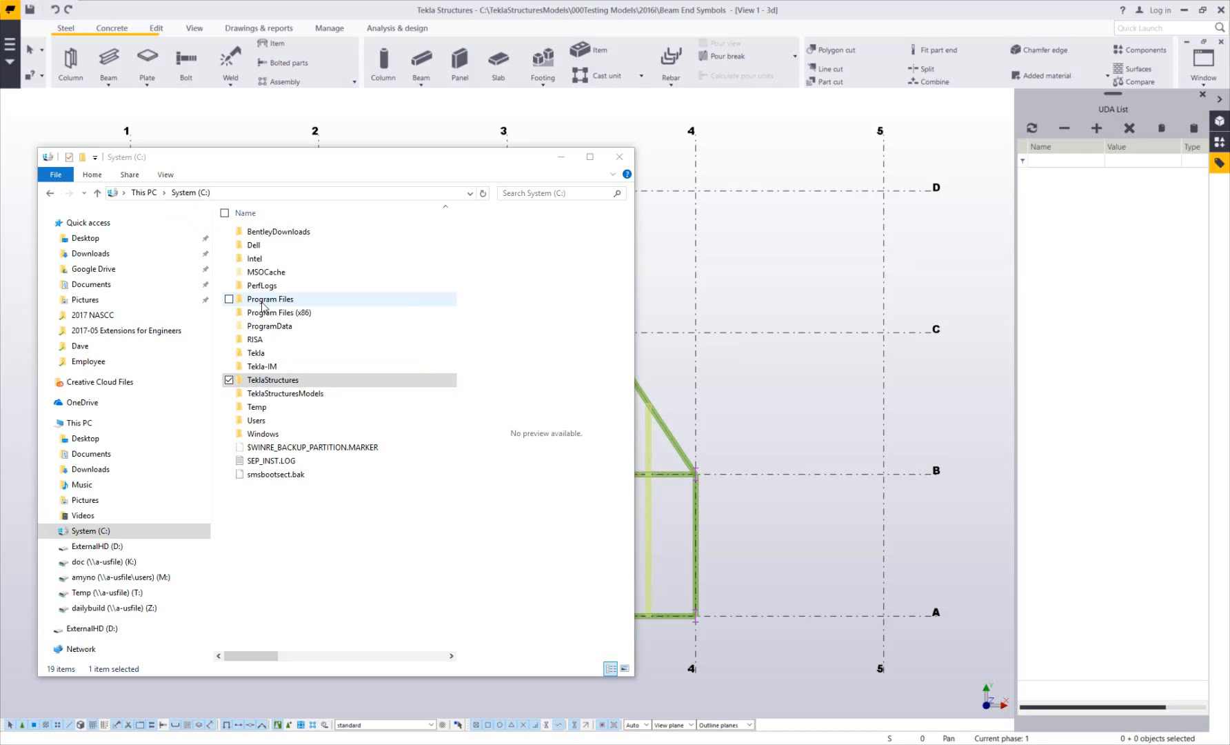
pyautogui.click(276, 380)
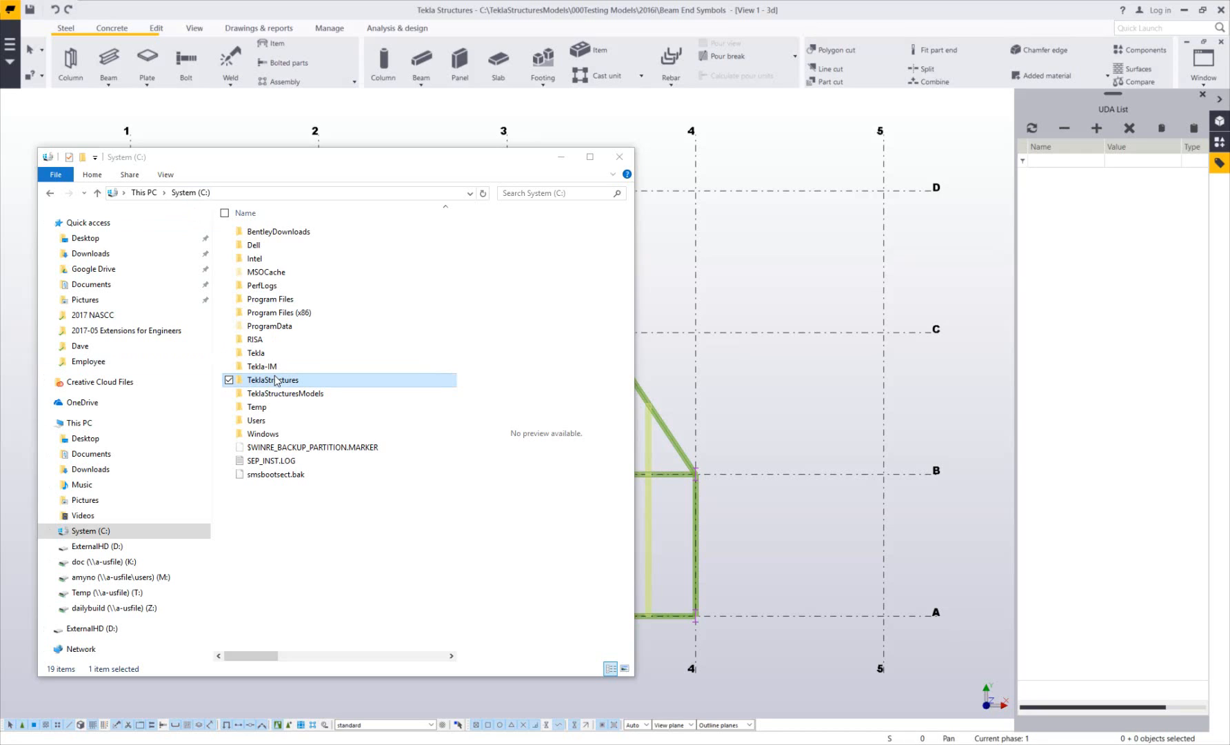
pyautogui.doubleClick(275, 380)
pyautogui.doubleClick(259, 384)
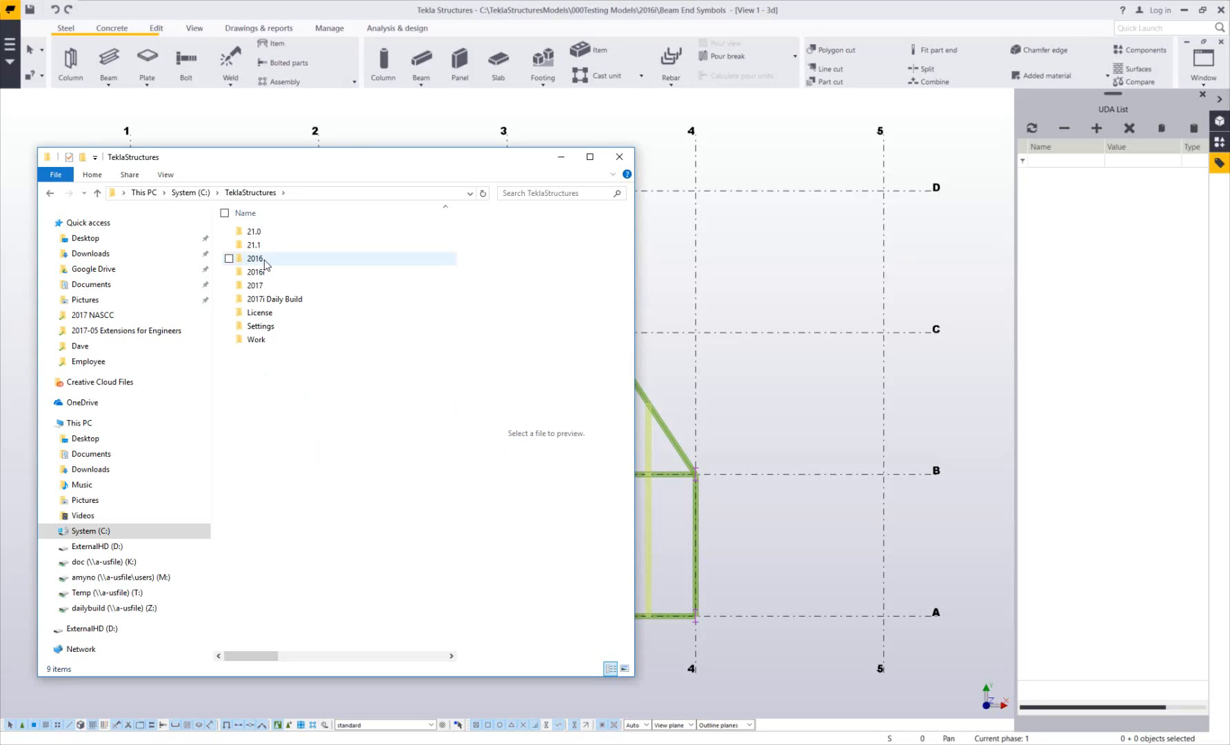
pyautogui.doubleClick(264, 275)
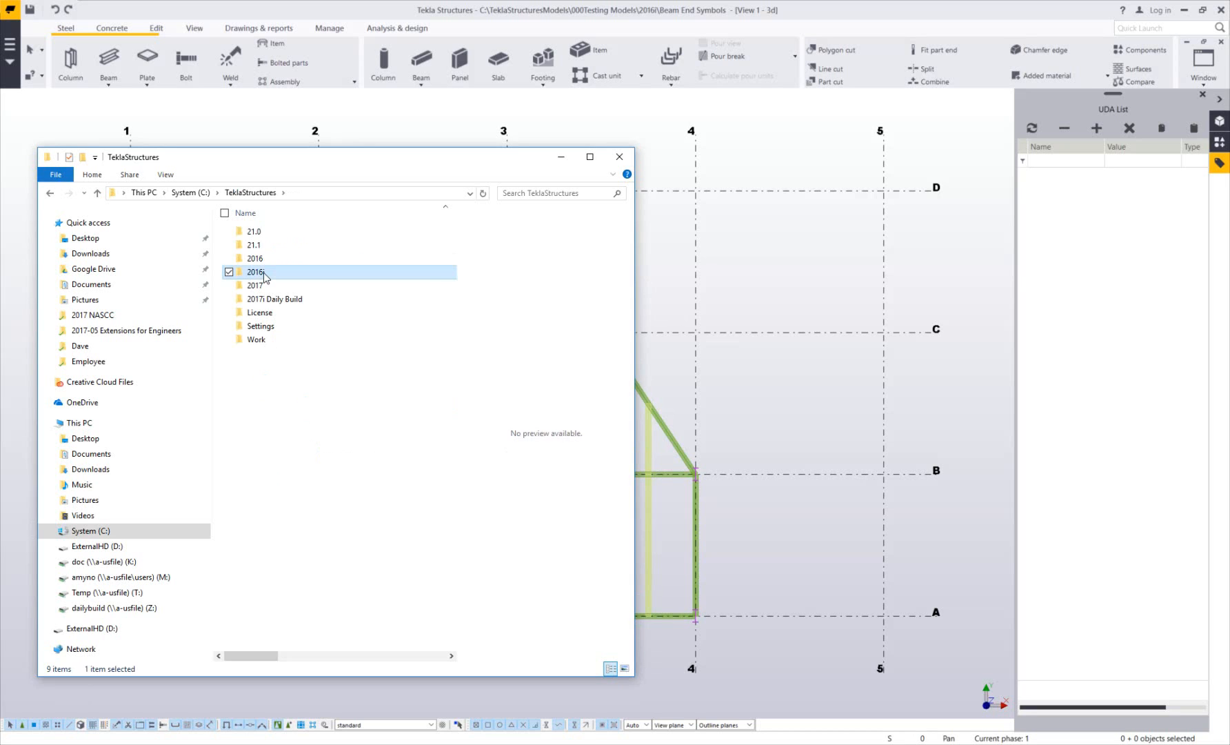
pyautogui.doubleClick(264, 260)
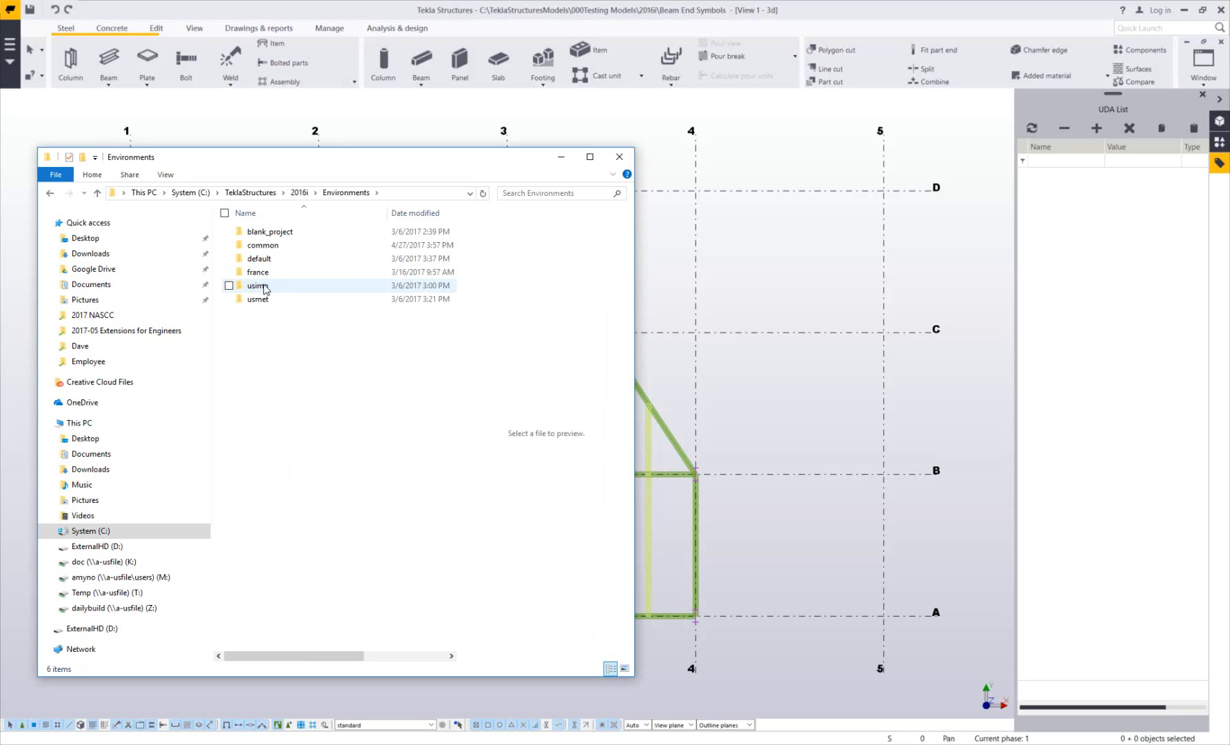
pyautogui.doubleClick(264, 285)
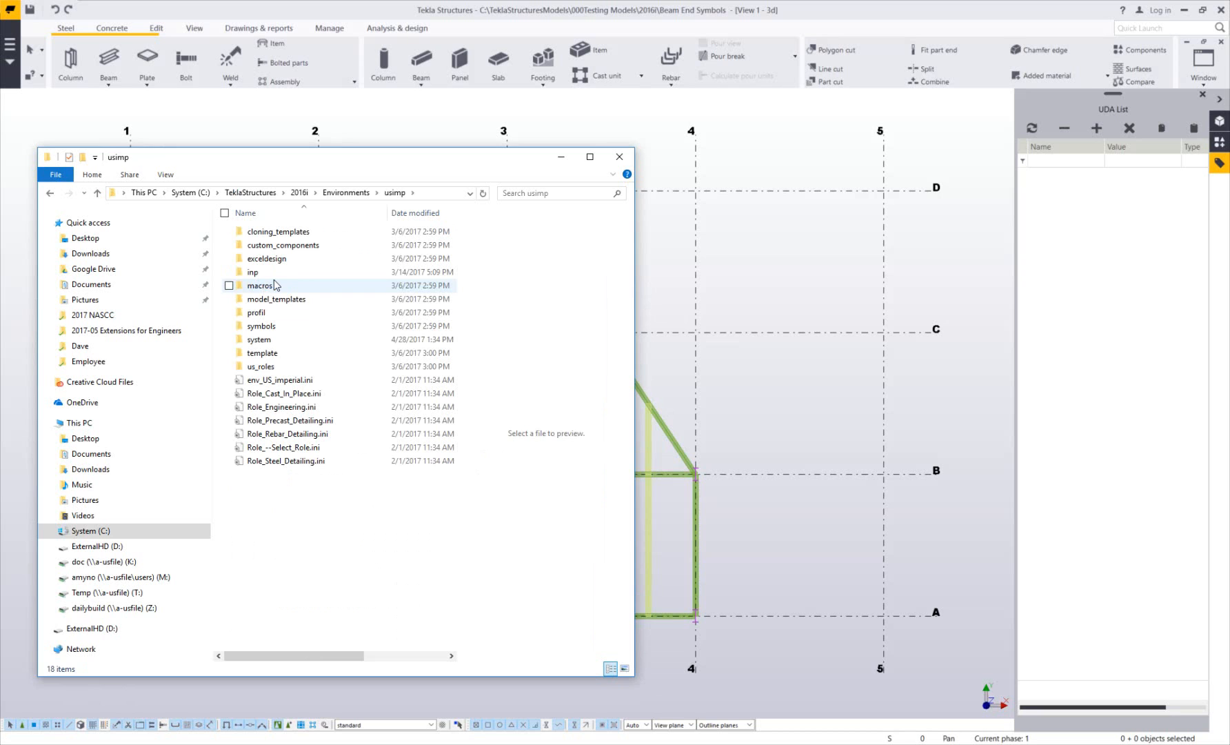
pyautogui.doubleClick(273, 342)
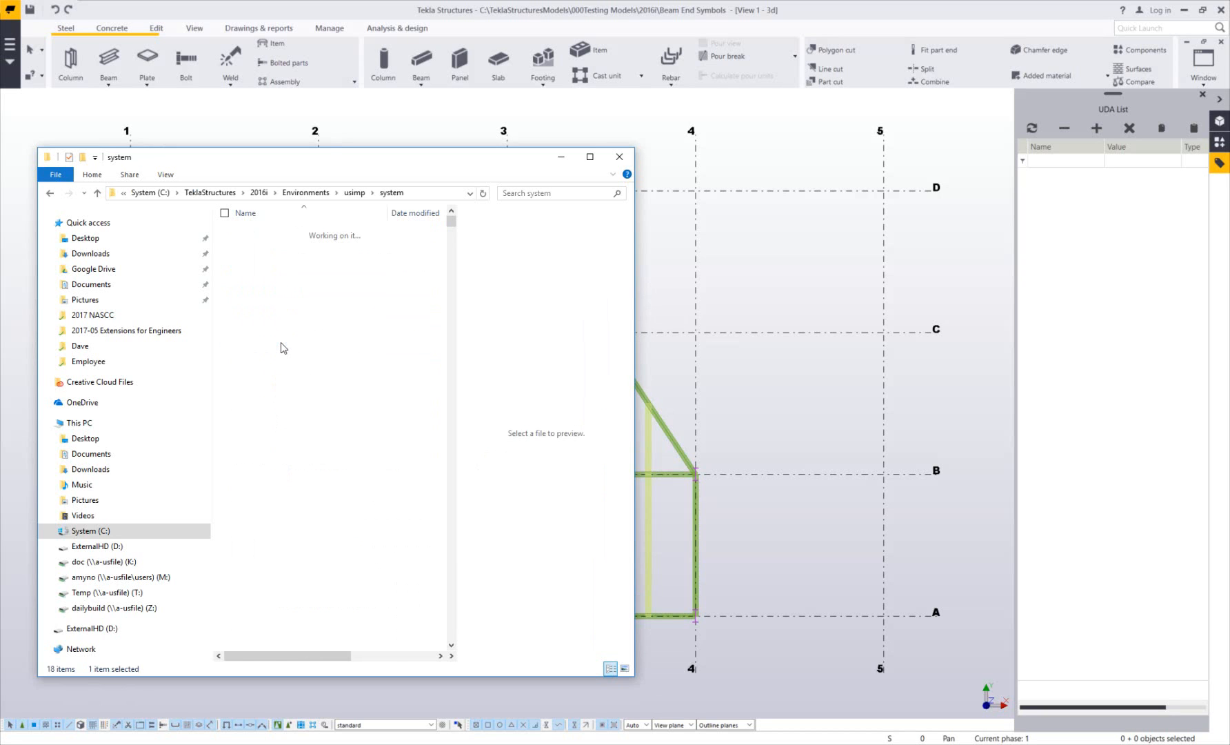
# Step: Copy the BeamEndSymbolOptions.xml file from the system folder
pyautogui.scroll(-20, 308, 380)
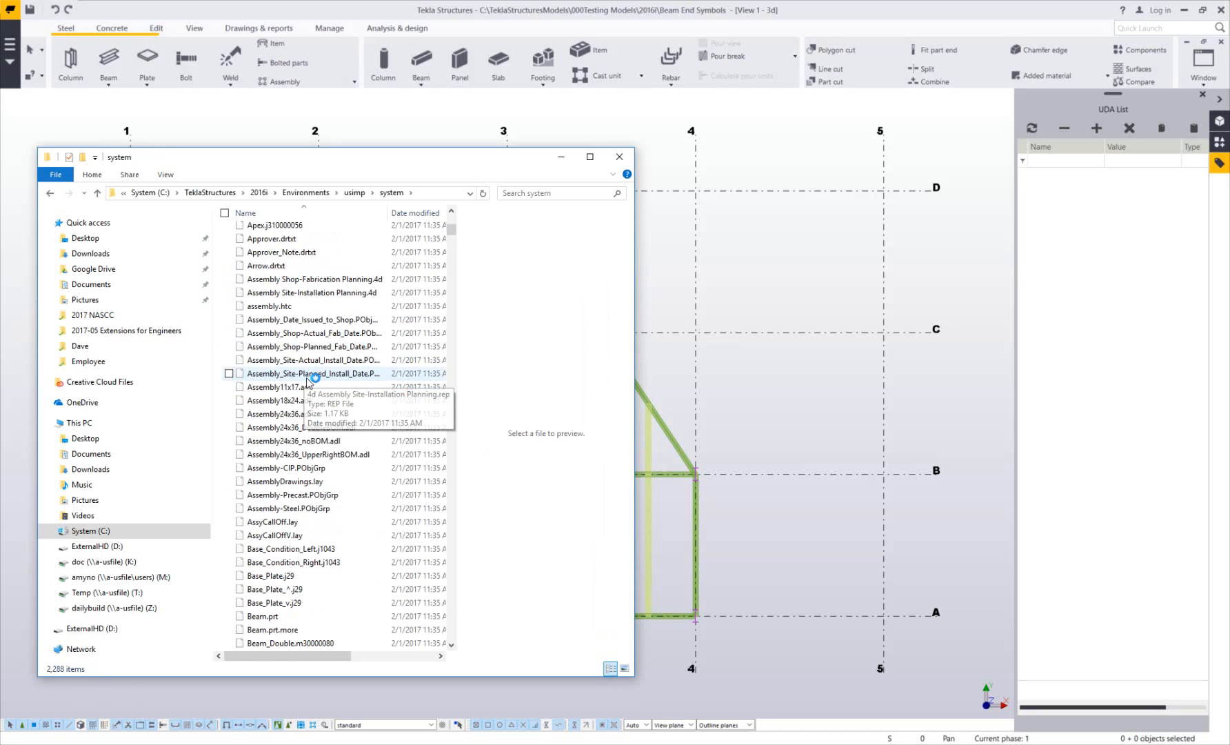
pyautogui.scroll(-5, 309, 379)
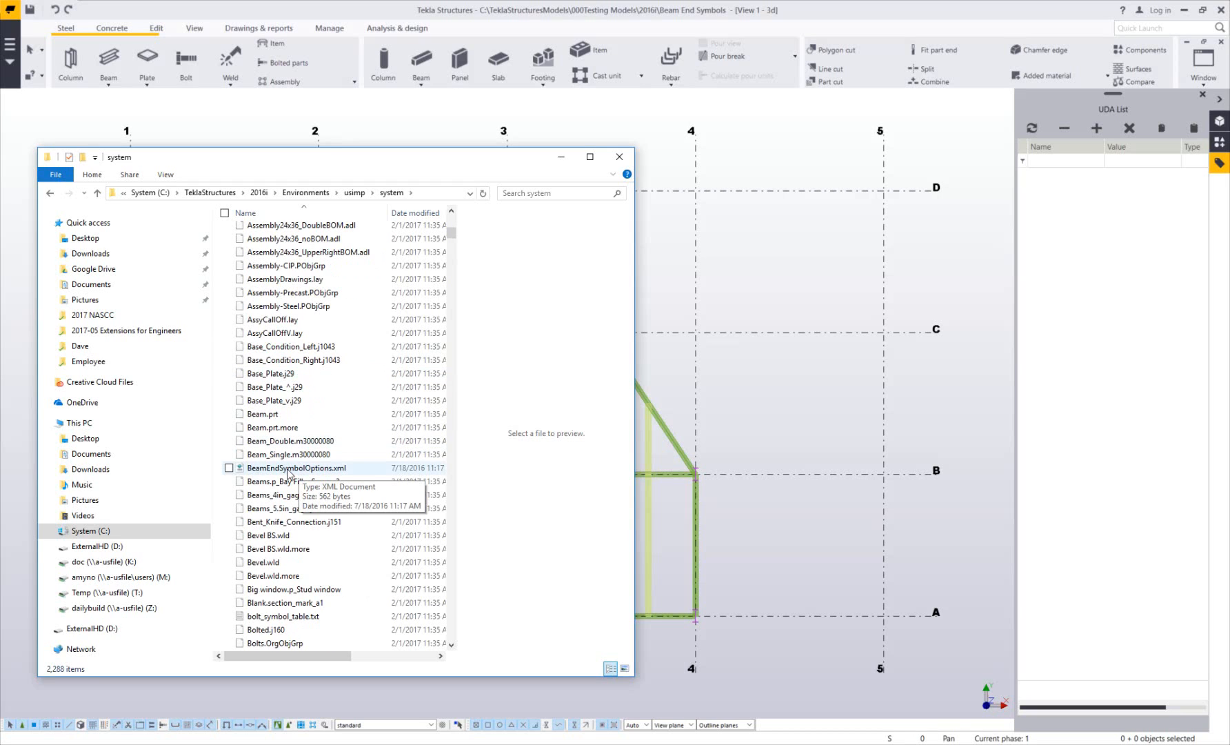
pyautogui.click(289, 469)
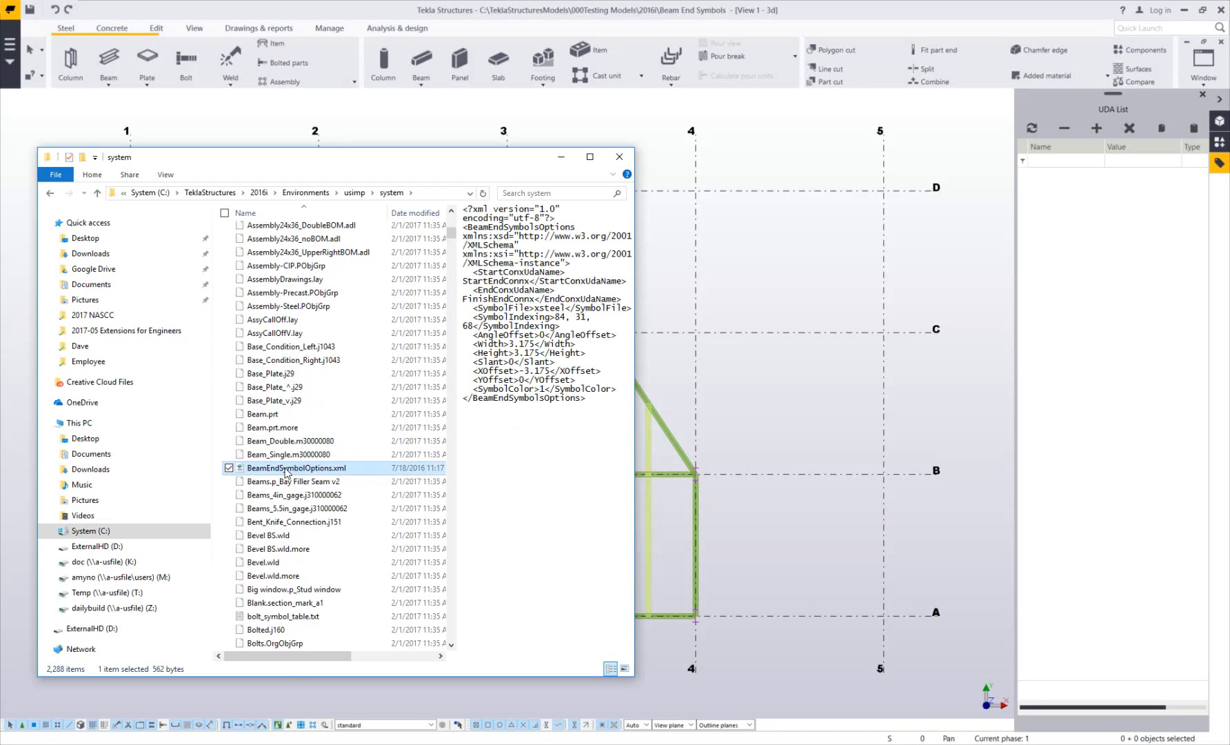
pyautogui.rightClick(289, 468)
pyautogui.click(226, 629)
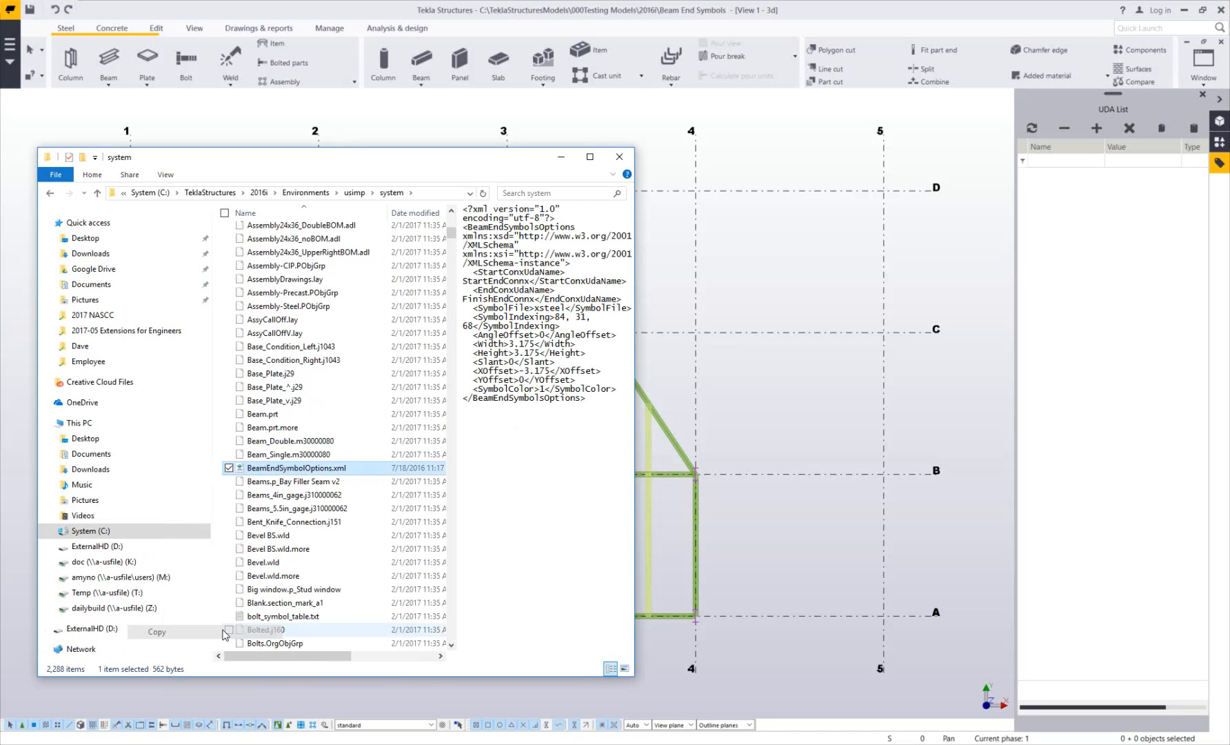
# Step: Paste the copied file into the attributes folder of the Beam End Symbols model, replacing the existing file
pyautogui.click(14, 64)
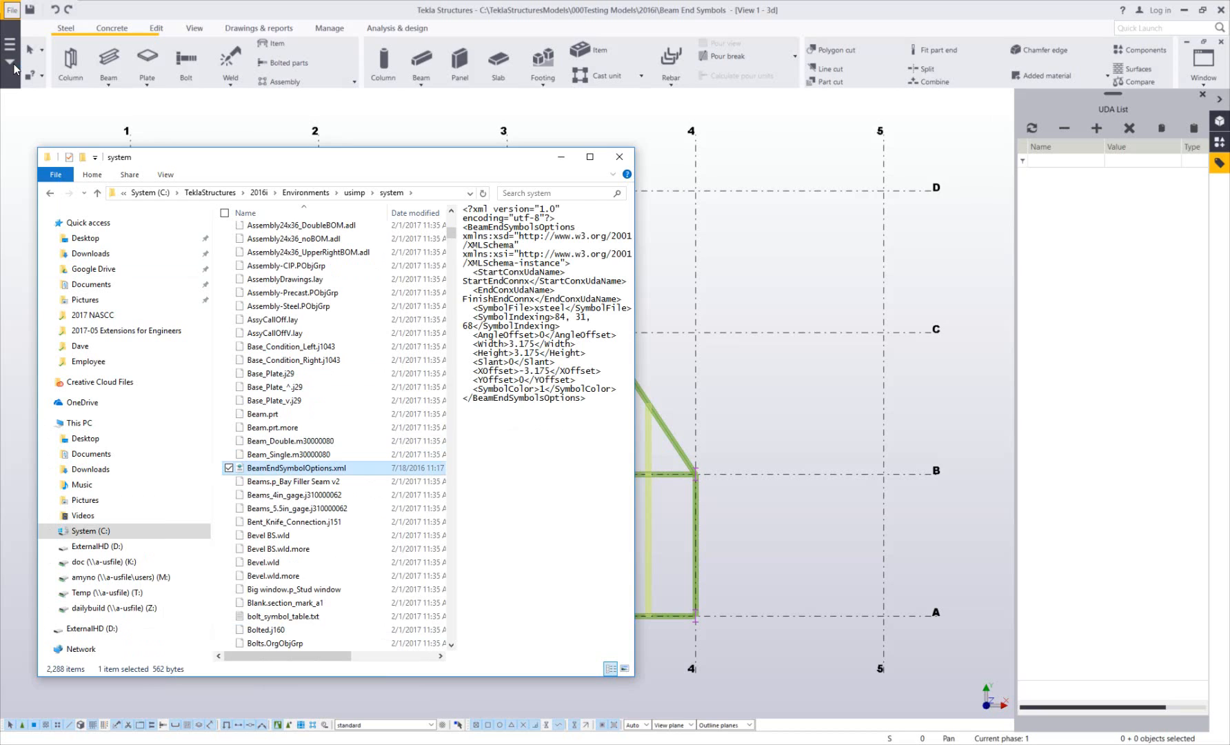
pyautogui.click(14, 55)
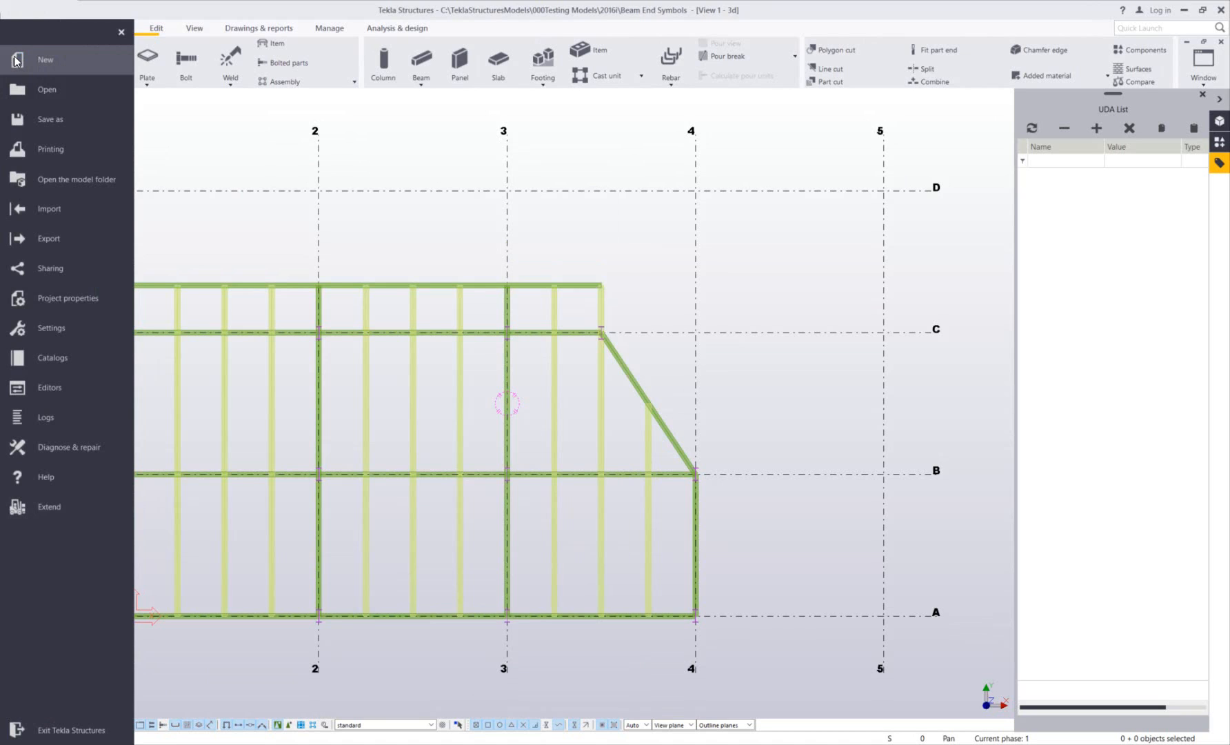
pyautogui.click(39, 187)
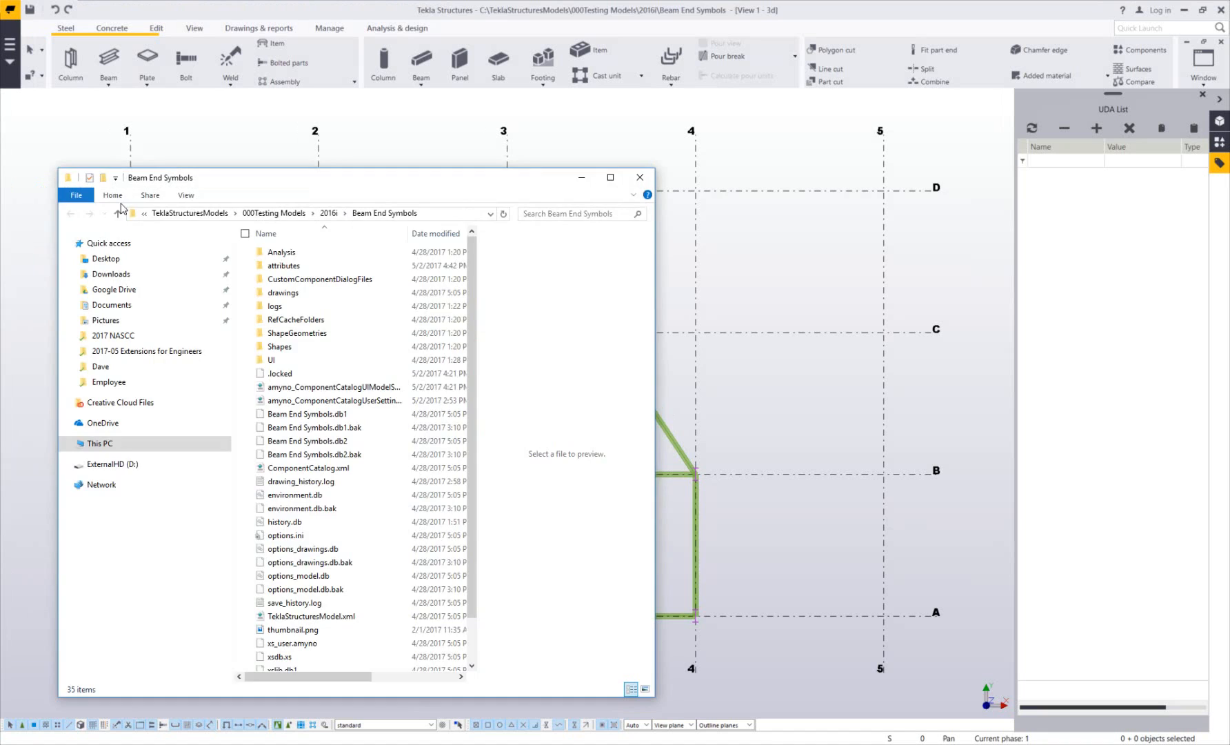
pyautogui.moveTo(289, 181); pyautogui.dragTo(441, 134)
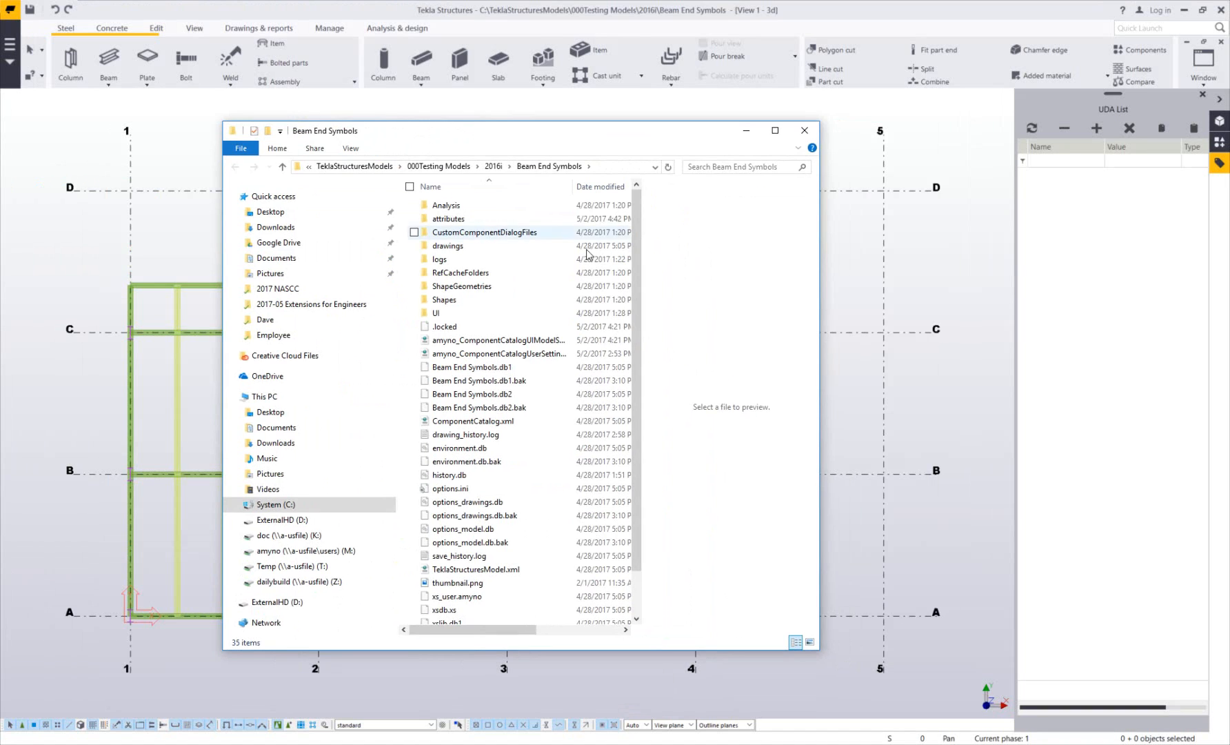
pyautogui.doubleClick(472, 220)
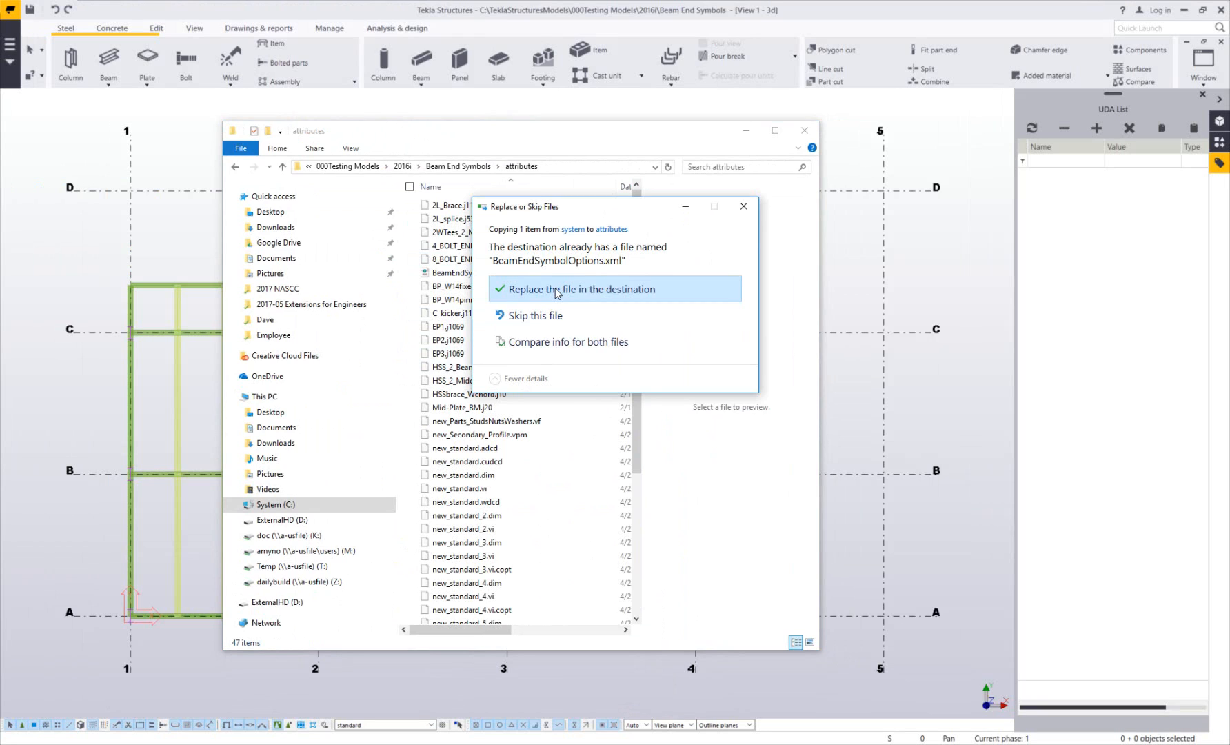
pyautogui.click(557, 293)
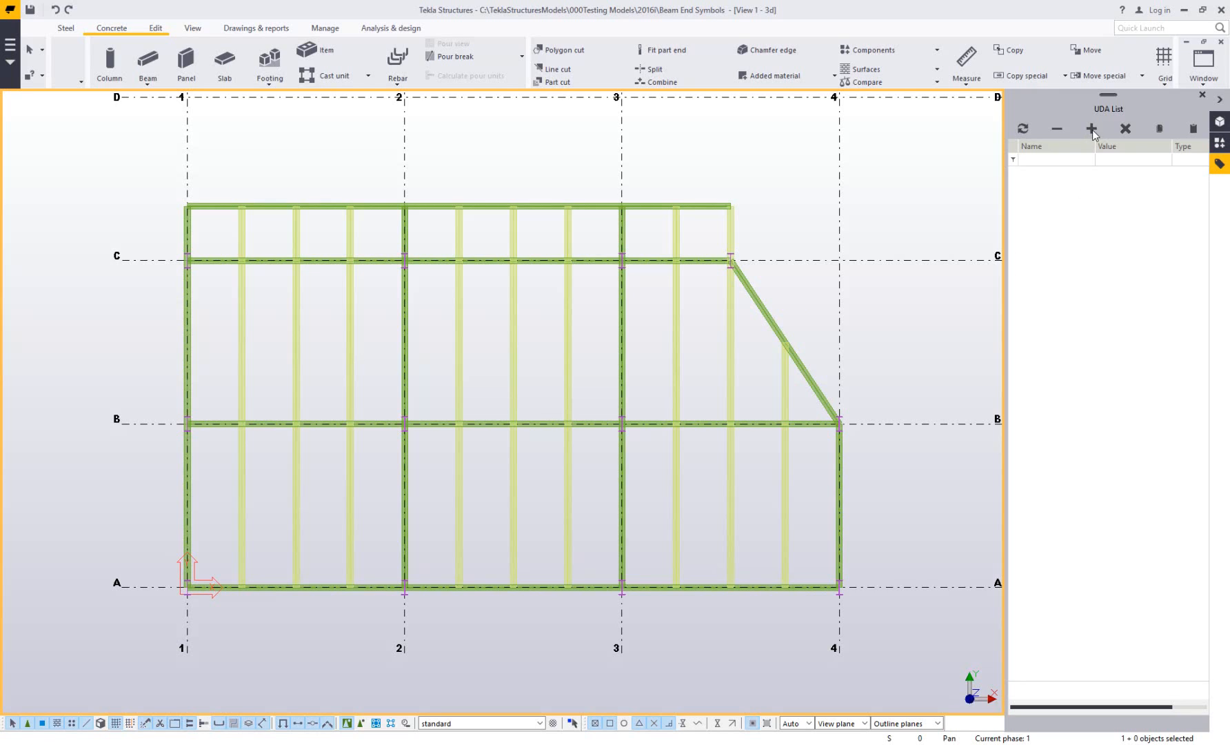
# Step: Start adding a new UDA to the short vertical beam above grid line C, between grids 3 and 4
pyautogui.click(735, 224)
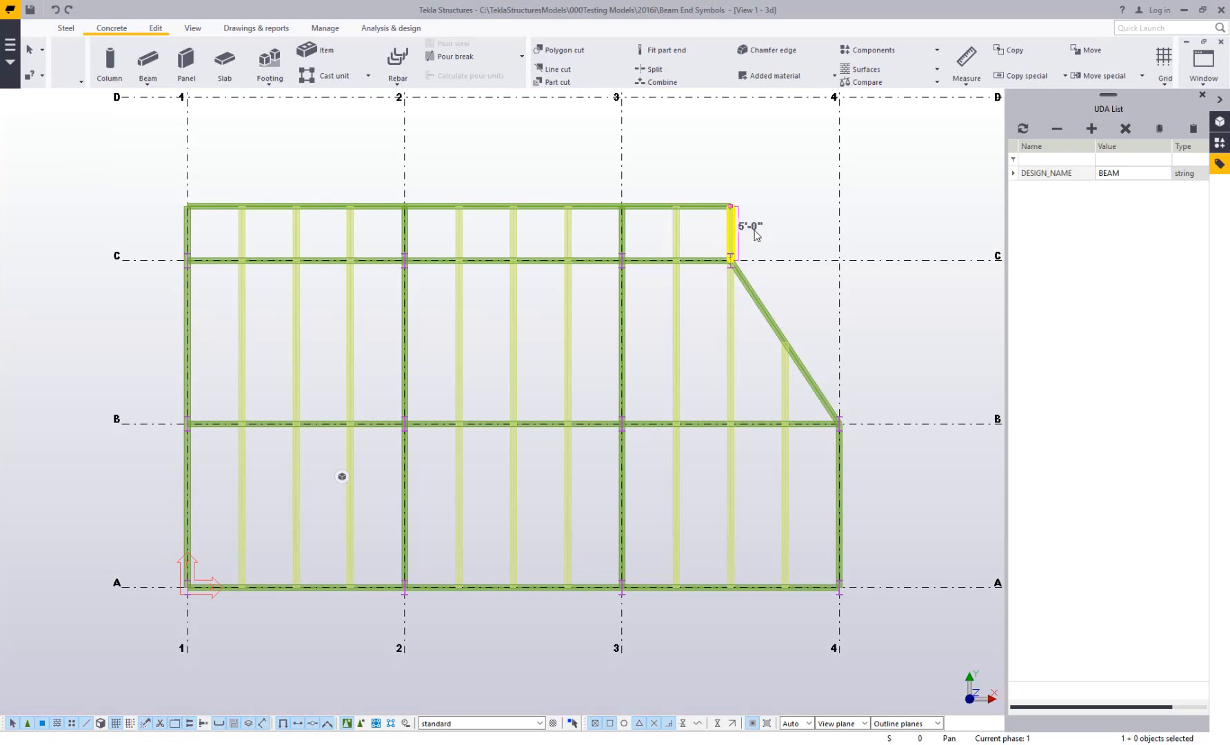
pyautogui.click(1092, 130)
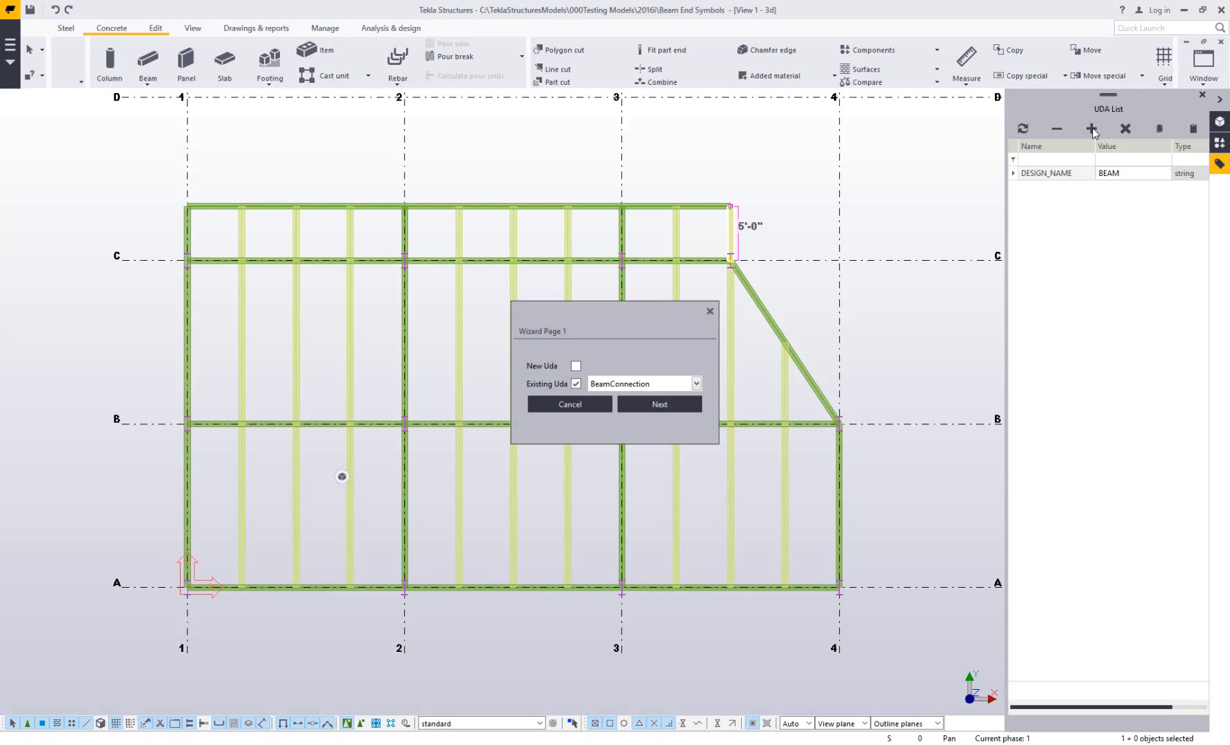
pyautogui.moveTo(608, 303); pyautogui.dragTo(602, 282)
pyautogui.click(535, 336)
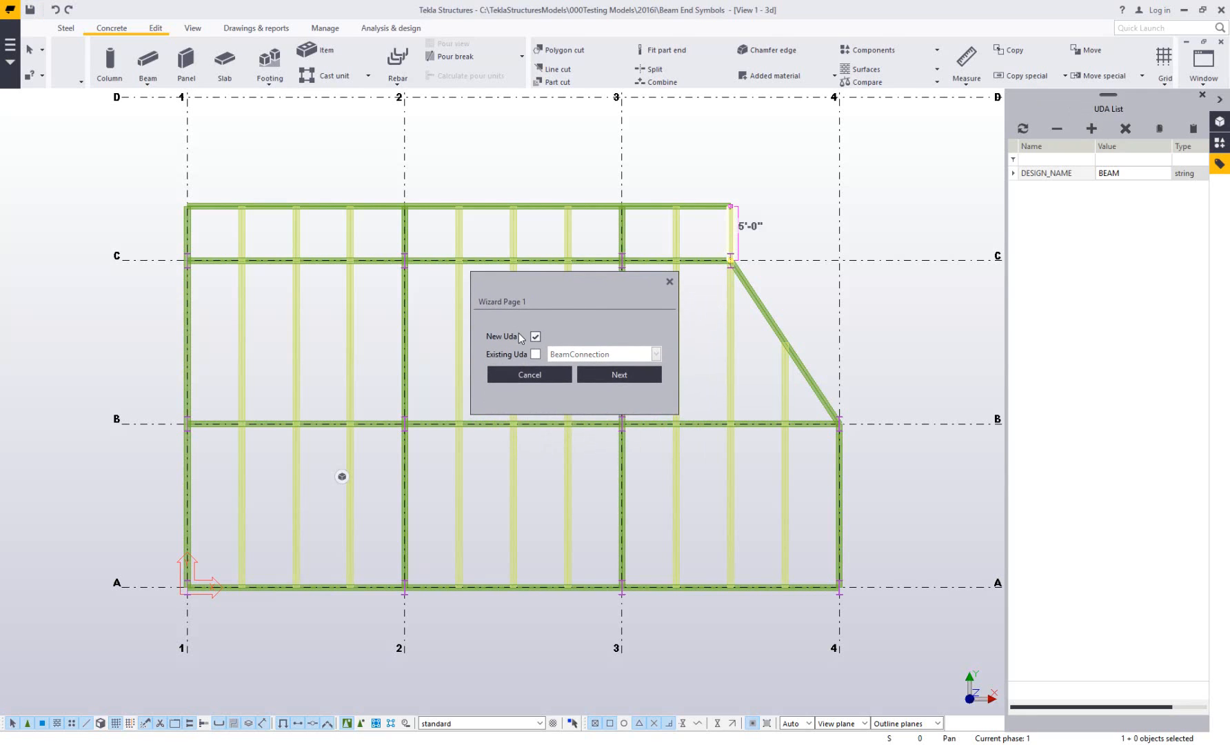
pyautogui.click(601, 387)
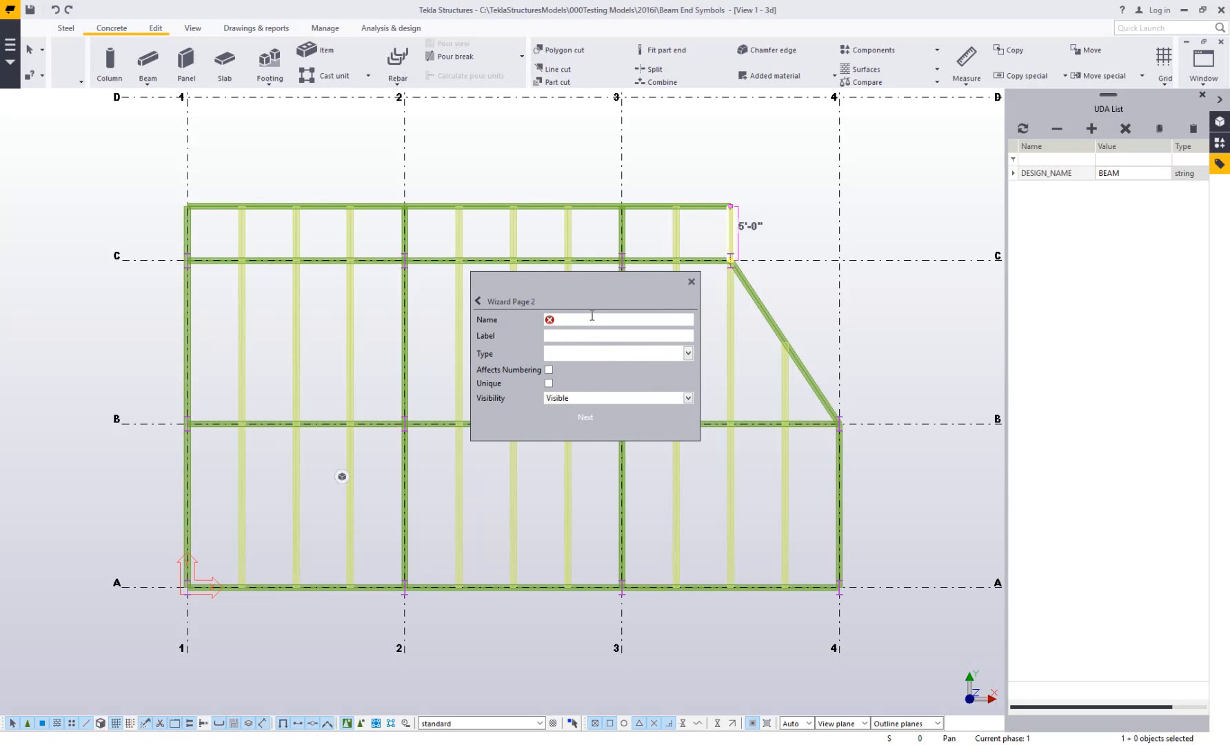
# Step: Name the new UDA StartConnx and label it Start End Connection
pyautogui.write('Se')
pyautogui.write('artConn')
pyautogui.write('x')
pyautogui.press('Tab')
pyautogui.write('Sc')
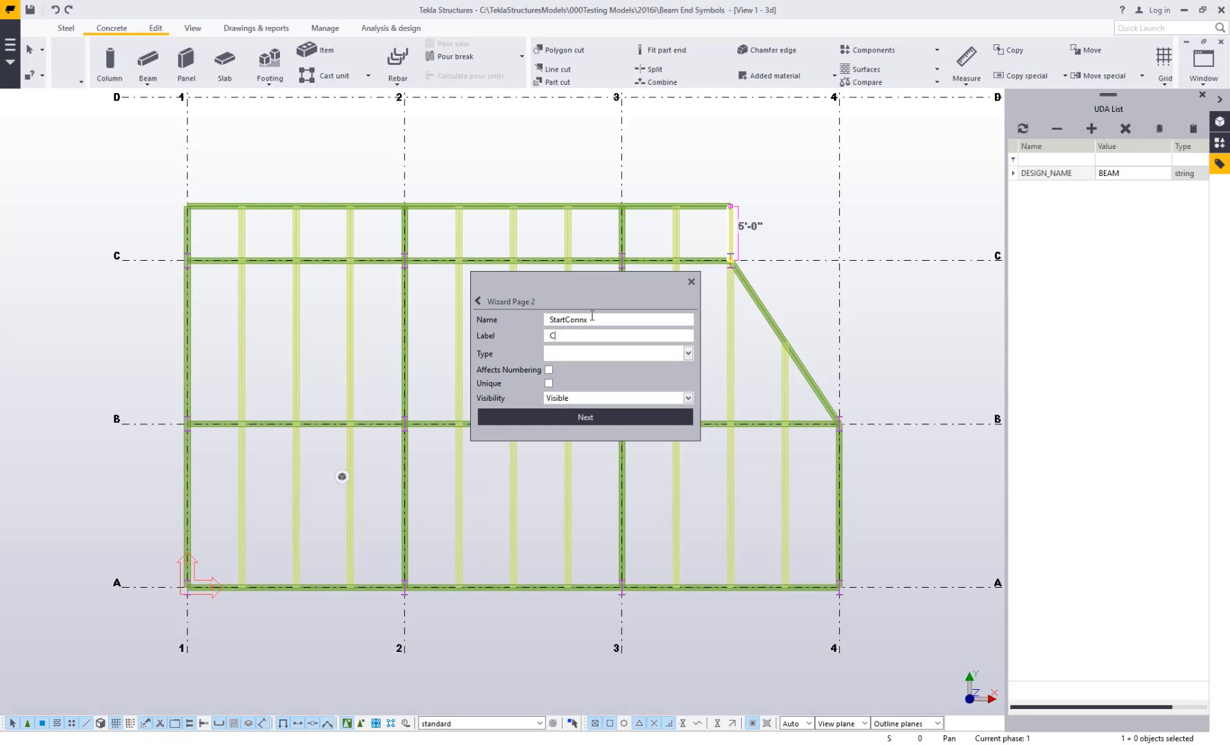
pyautogui.write('art End Connnect')
pyautogui.press('BackSpace')
pyautogui.press('BackSpace')
pyautogui.press('BackSpace')
pyautogui.press('BackSpace')
pyautogui.write('ection')
# Step: Set the UDA type to NUMBER and continue to the list of value strings
pyautogui.click(663, 355)
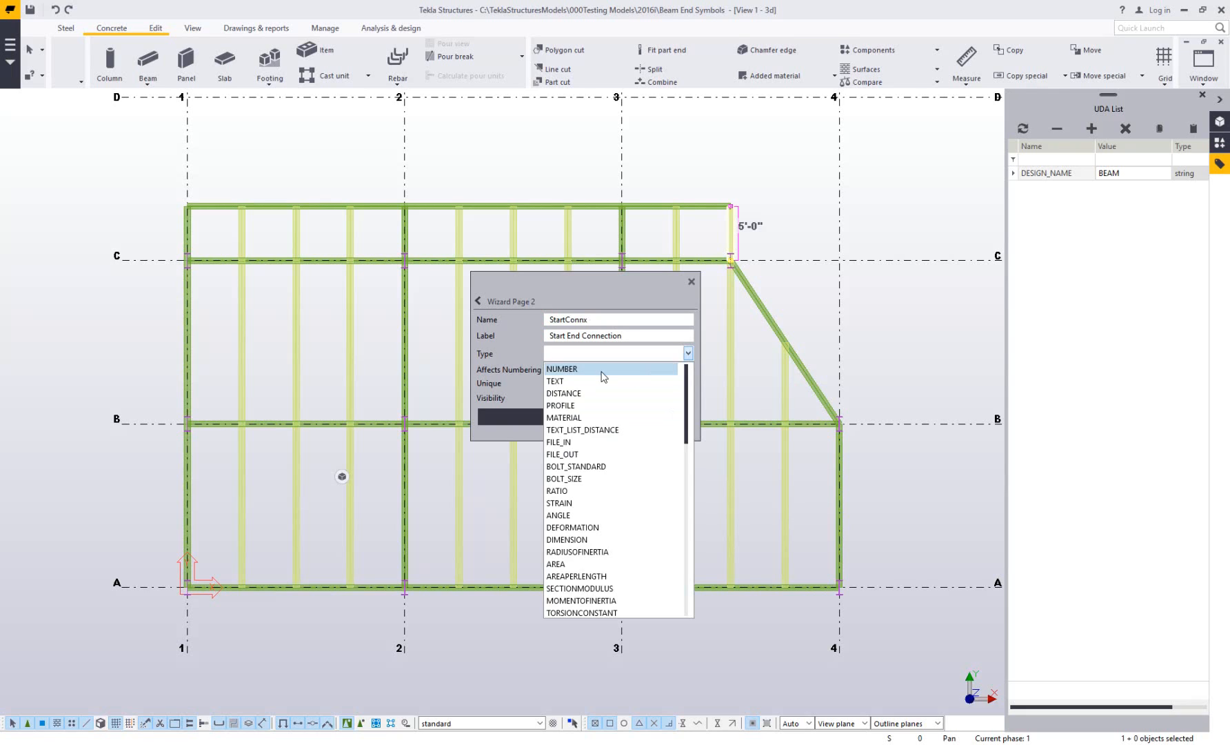
pyautogui.click(602, 371)
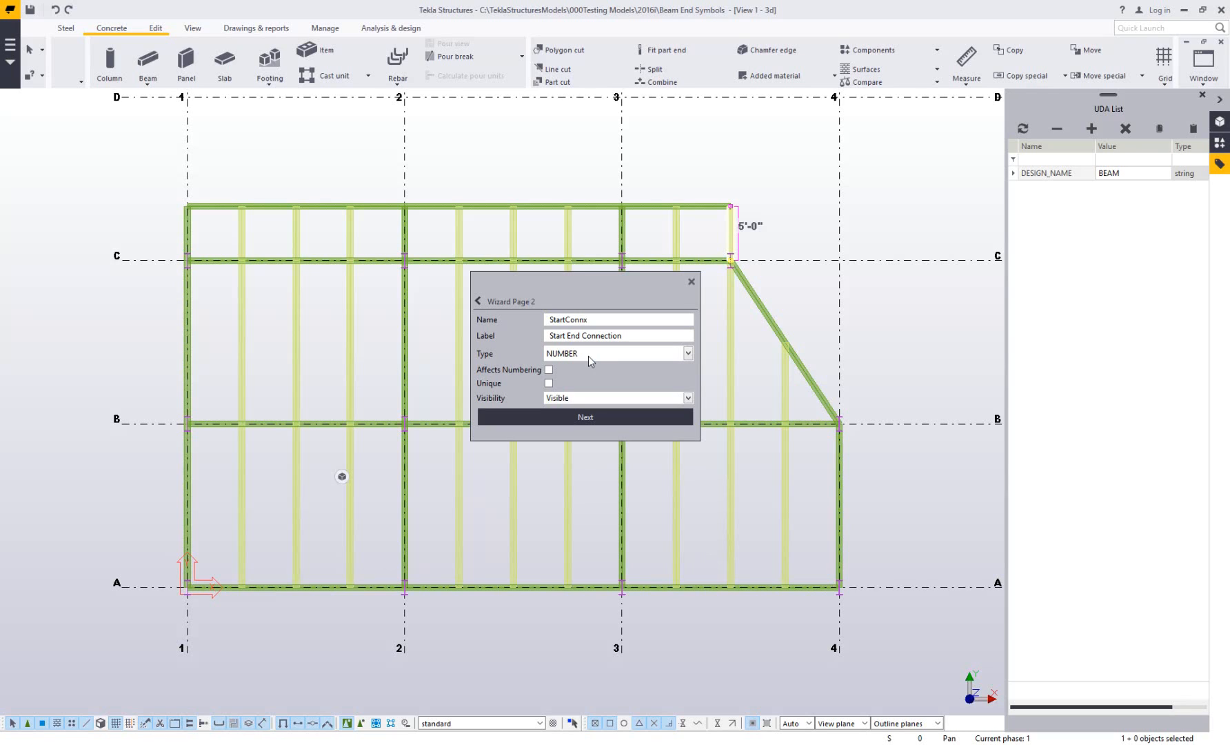
pyautogui.click(569, 418)
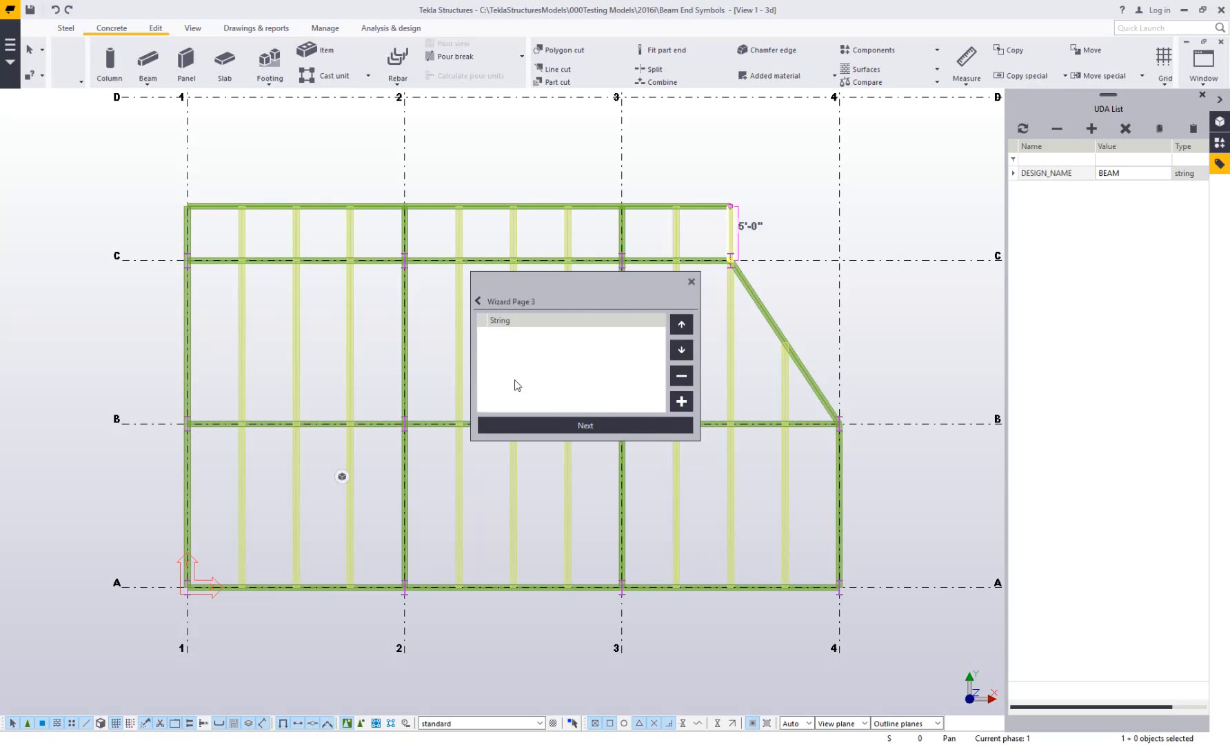
# Step: Add three value strings to the UDA and make the first one blank
pyautogui.click(681, 403)
pyautogui.click(682, 403)
pyautogui.click(681, 403)
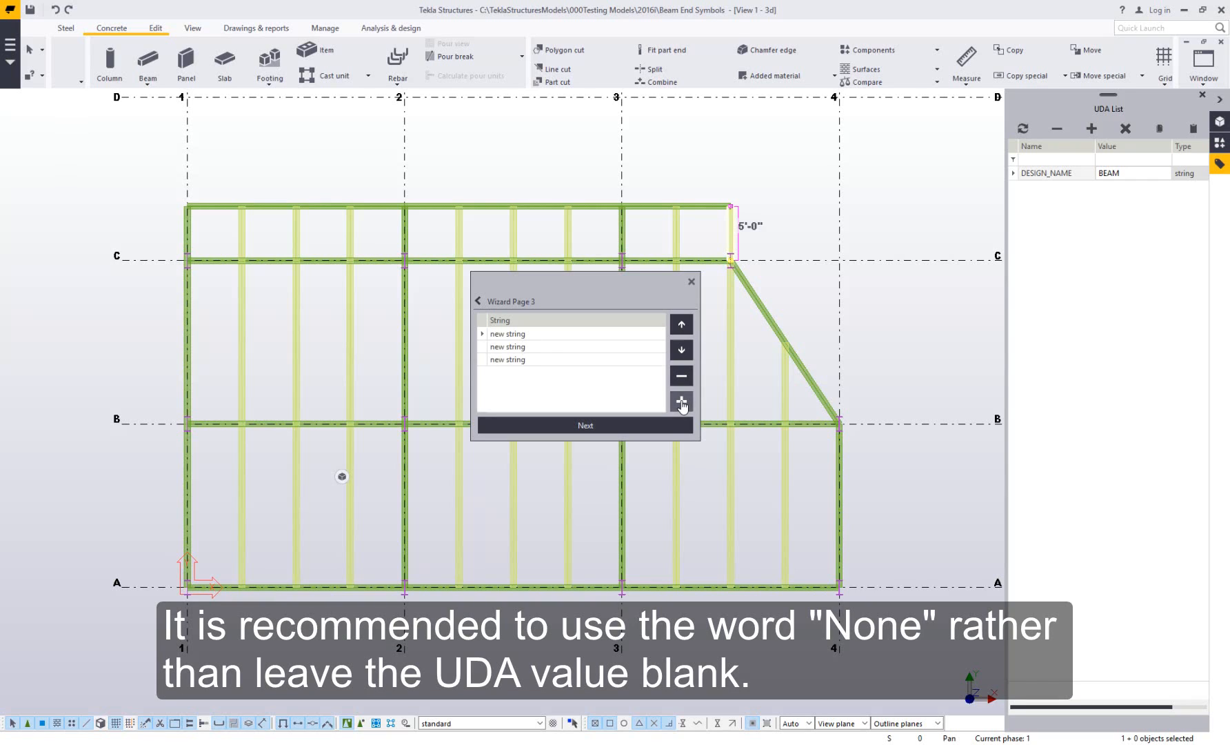
pyautogui.click(558, 334)
pyautogui.hotkey('ctrl', 'a')
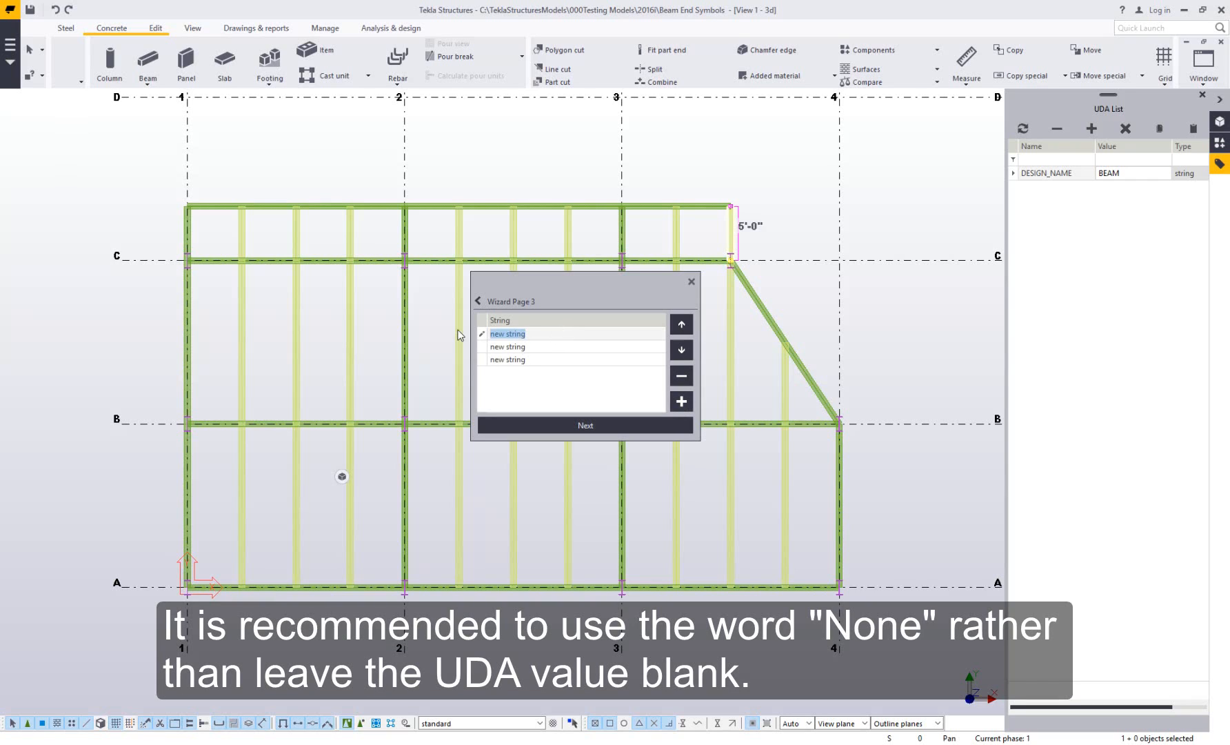
pyautogui.press('BackSpace')
# Step: Name the second value string Moment and the third SC, and continue to the value selection
pyautogui.click(532, 346)
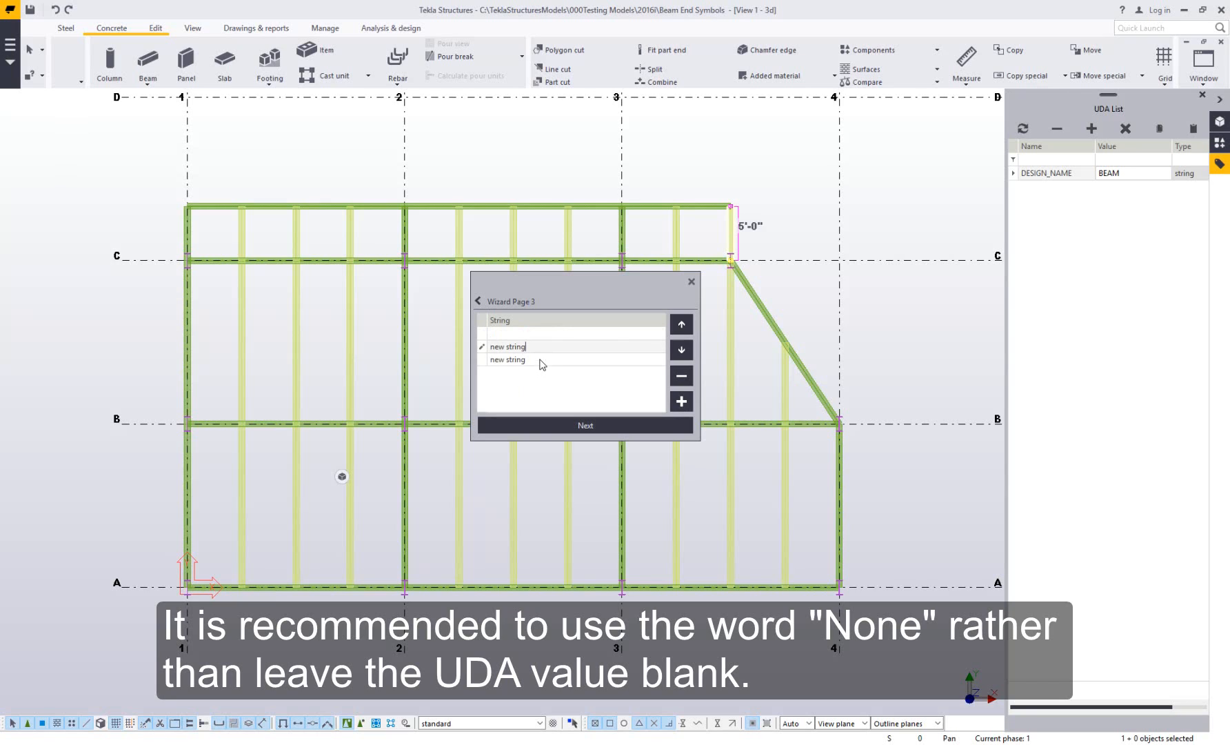
pyautogui.hotkey('ctrl', 'a')
pyautogui.write('Moment')
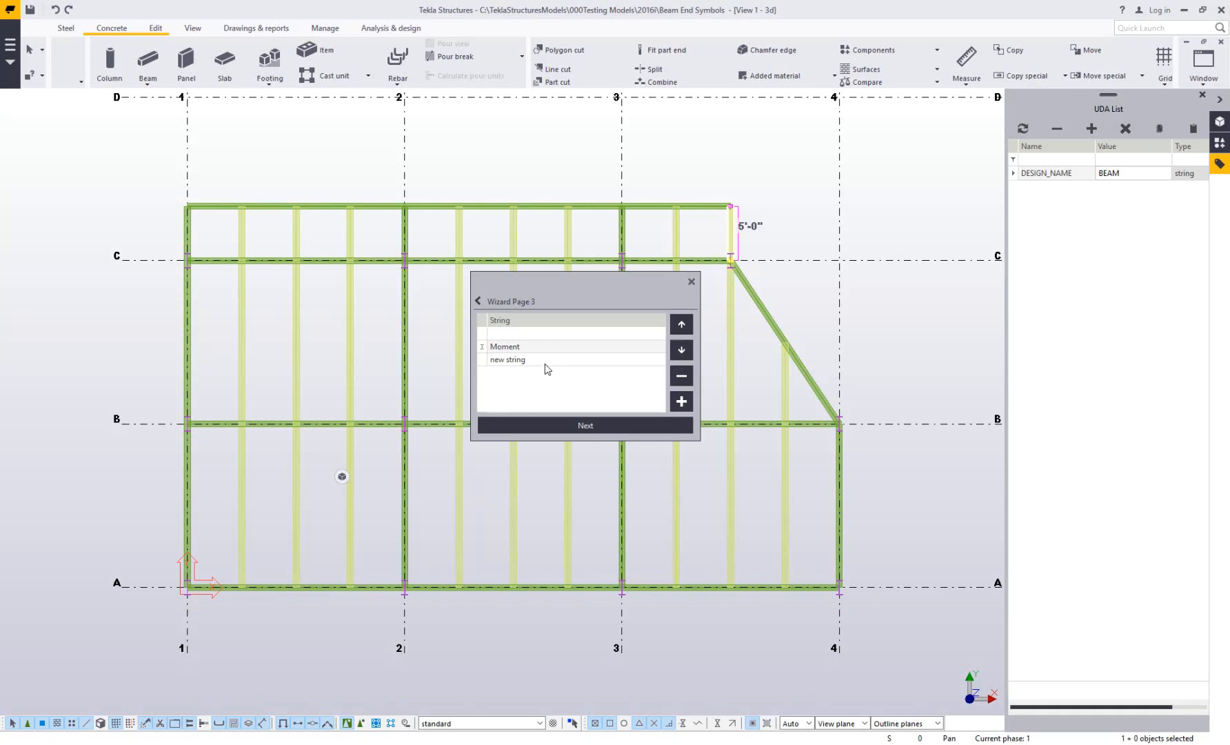
pyautogui.click(480, 358)
pyautogui.write('Sc')
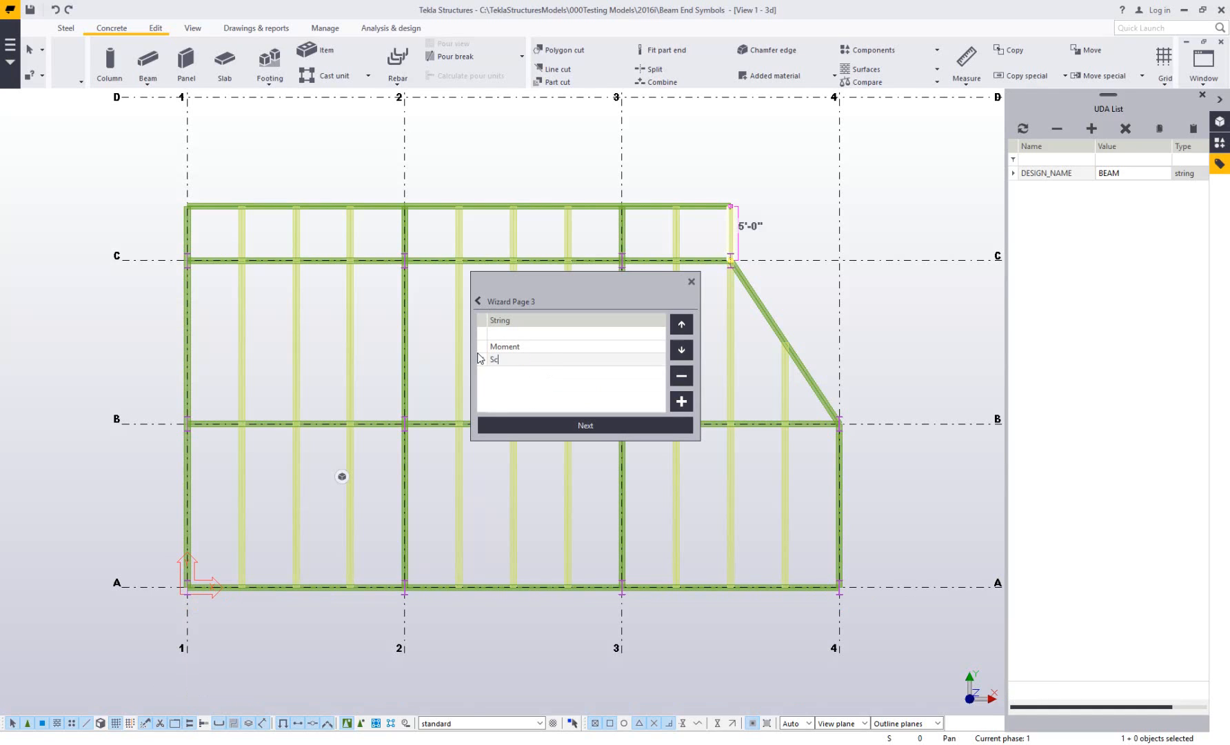
pyautogui.write('C')
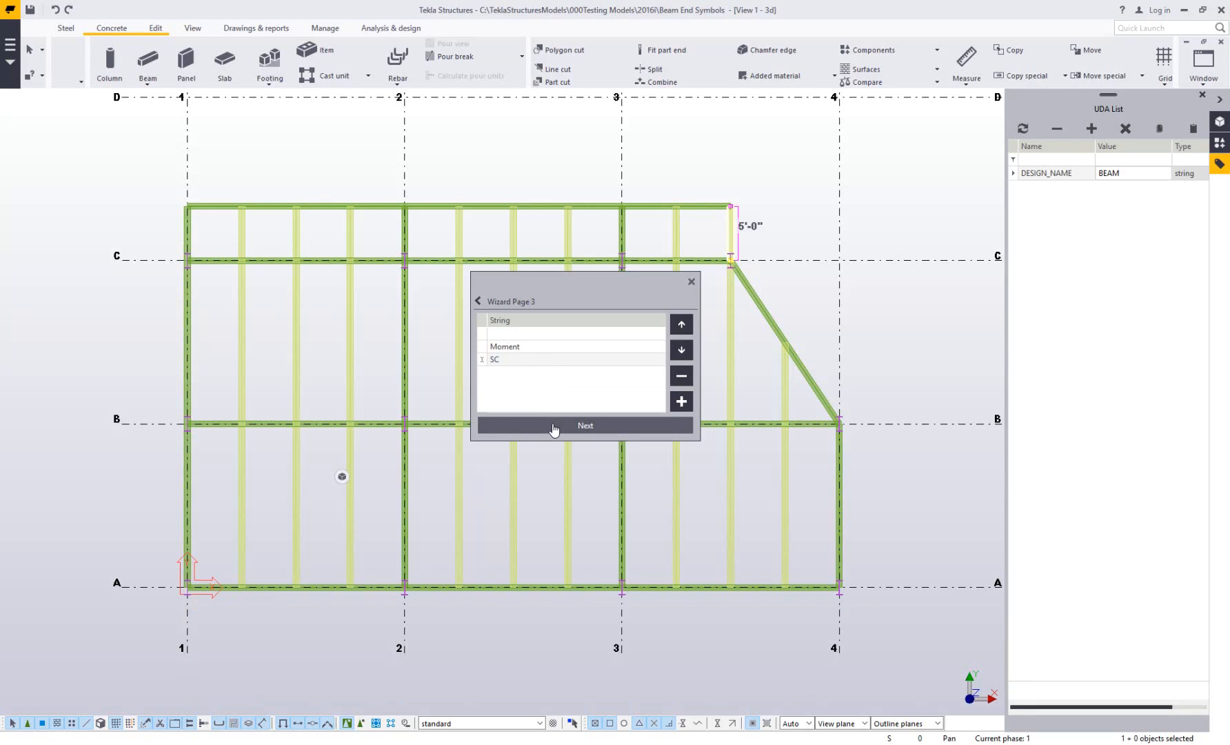
pyautogui.click(554, 427)
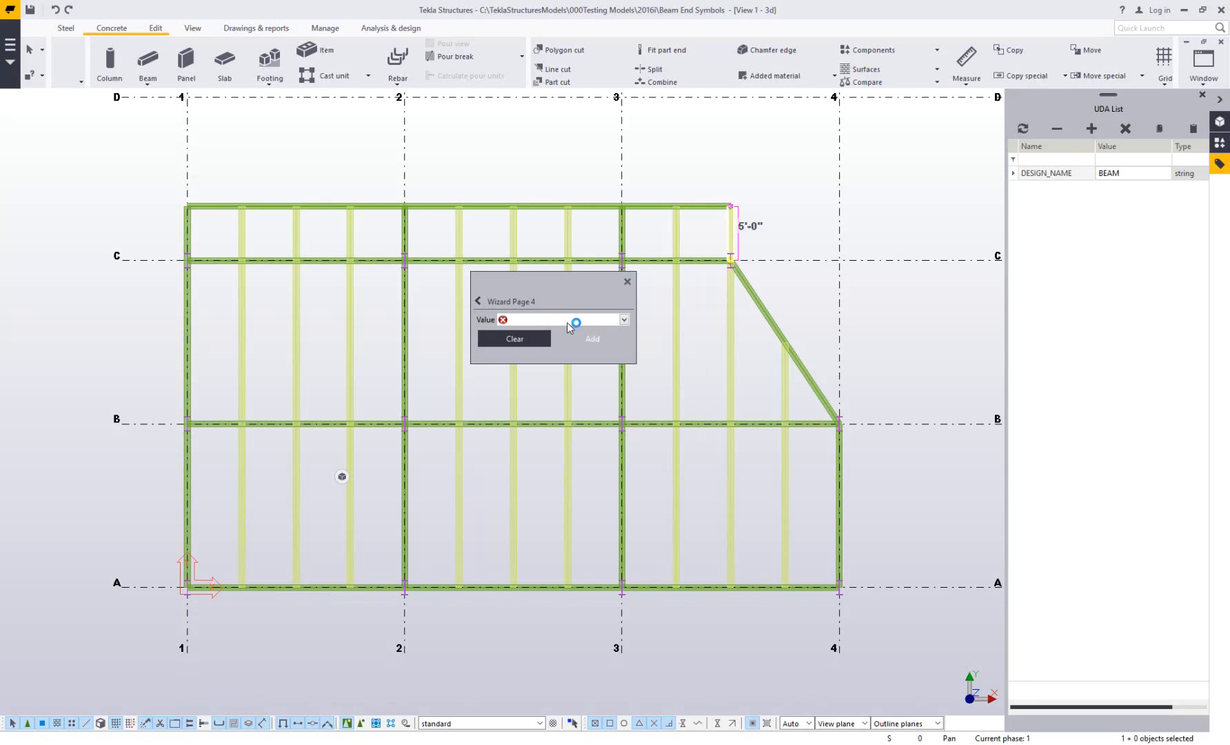
# Step: Set the UDA value to Moment and add the UDA to the beam
pyautogui.click(568, 319)
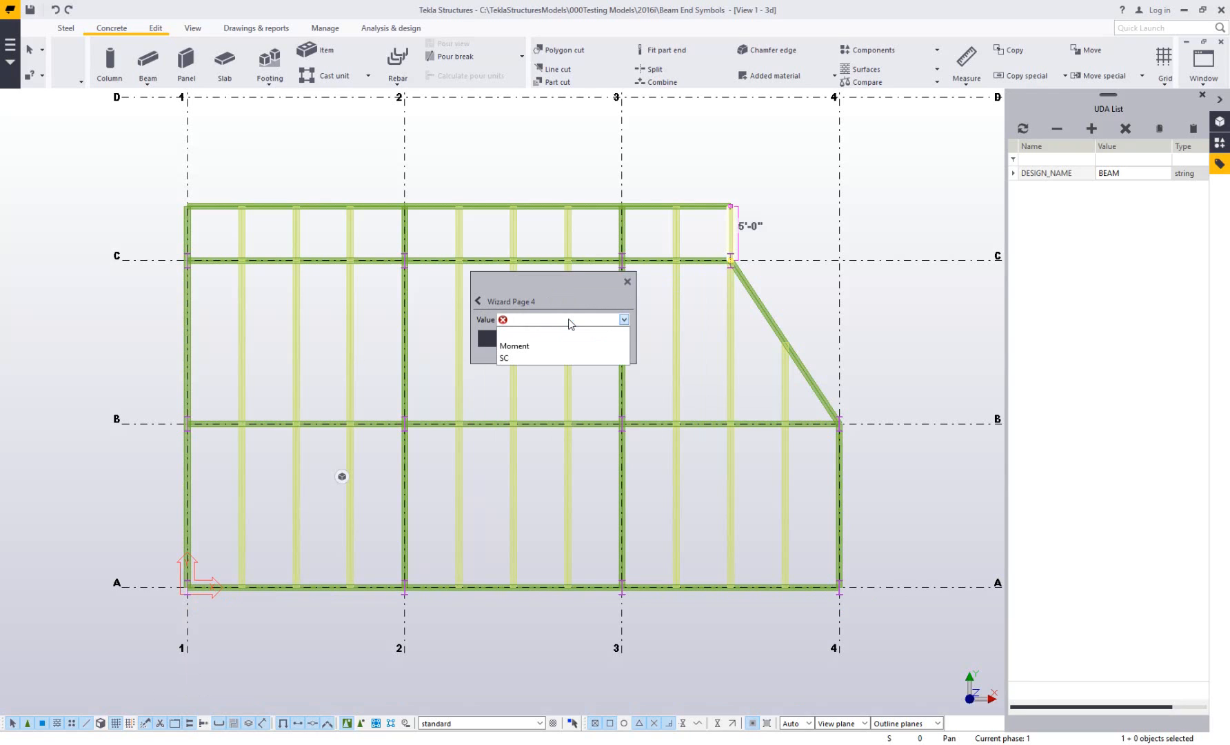
pyautogui.click(544, 347)
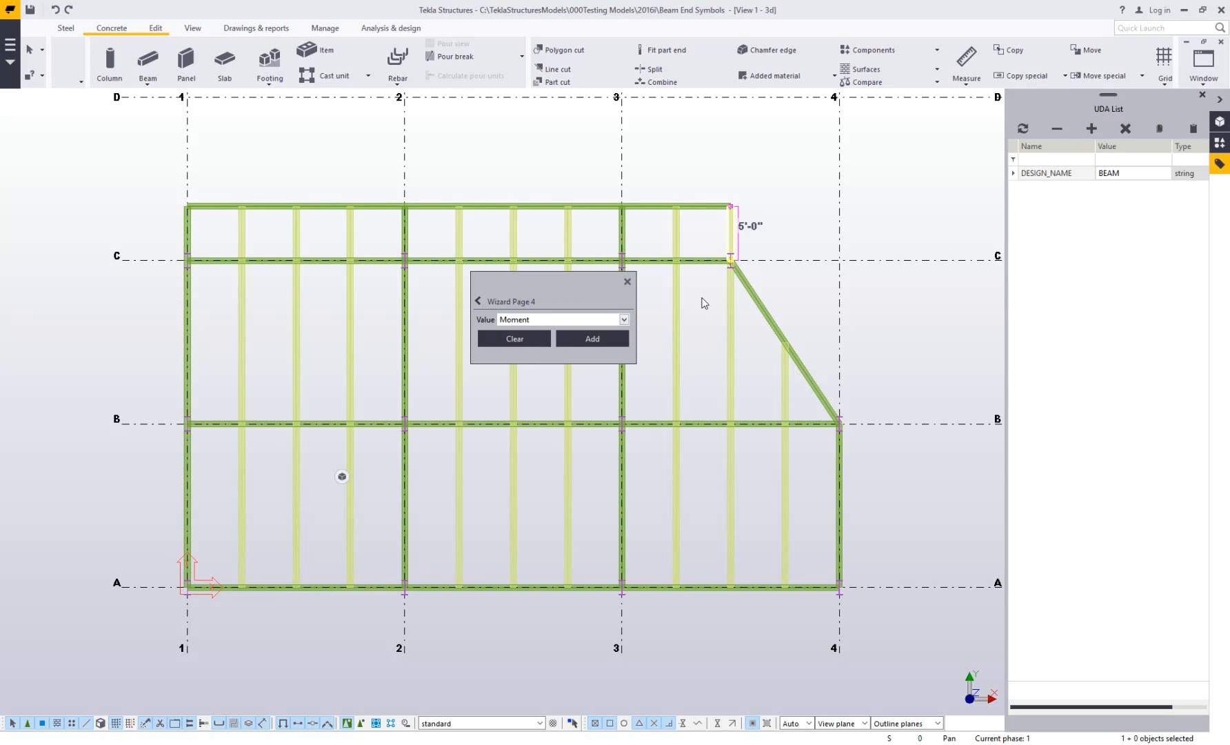
pyautogui.click(578, 339)
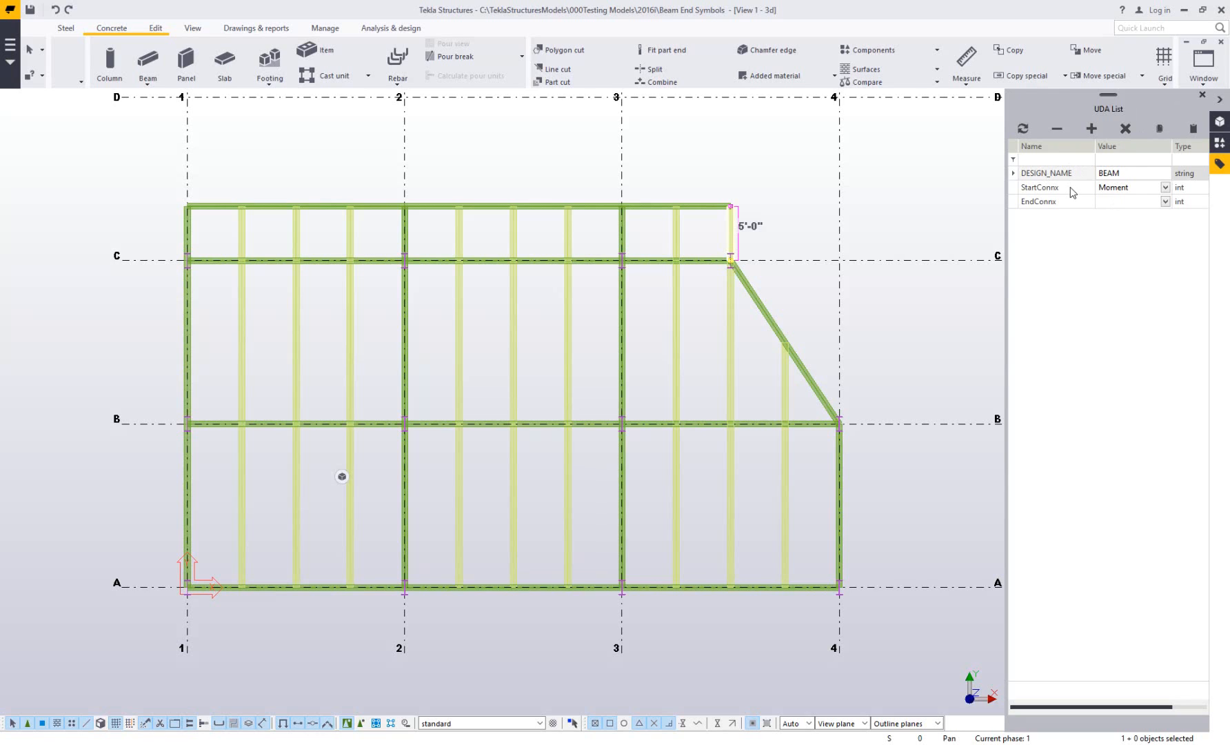
# Step: Copy the StartConnx and EndConnx UDAs and paste them onto the short grid line 3 beam above grid line C
pyautogui.moveTo(1072, 193); pyautogui.dragTo(1071, 207)
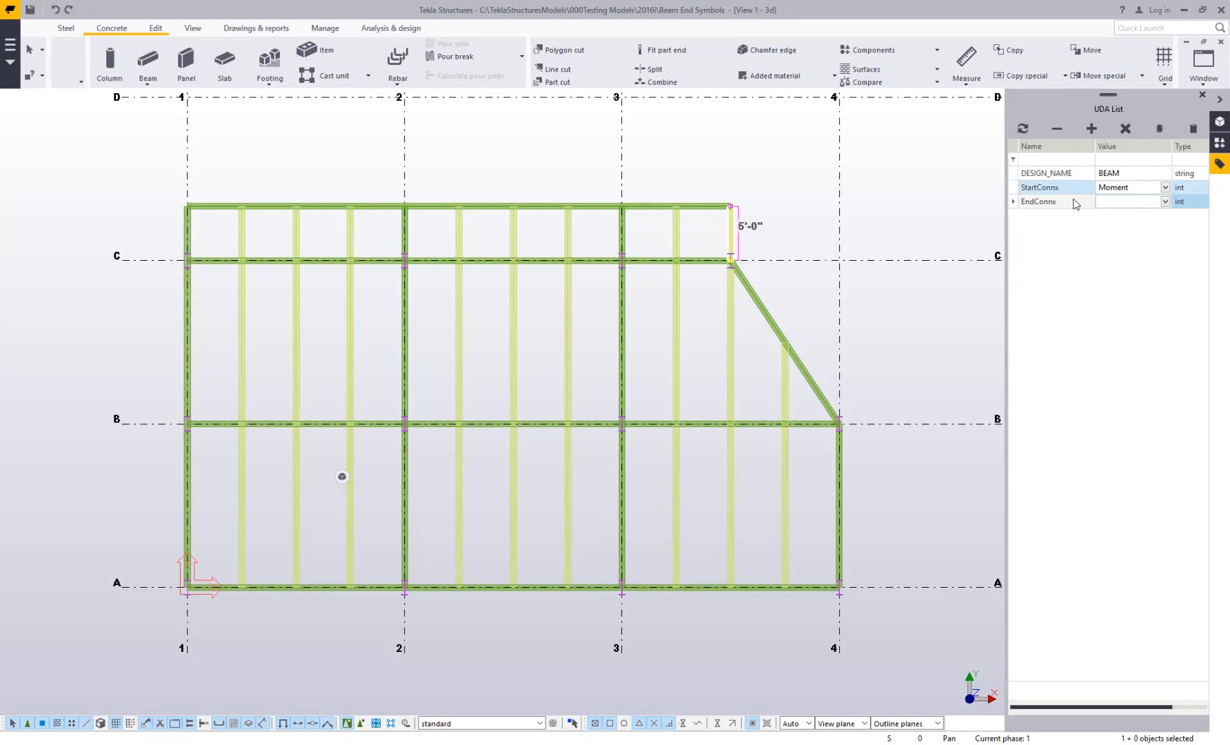
pyautogui.click(1159, 131)
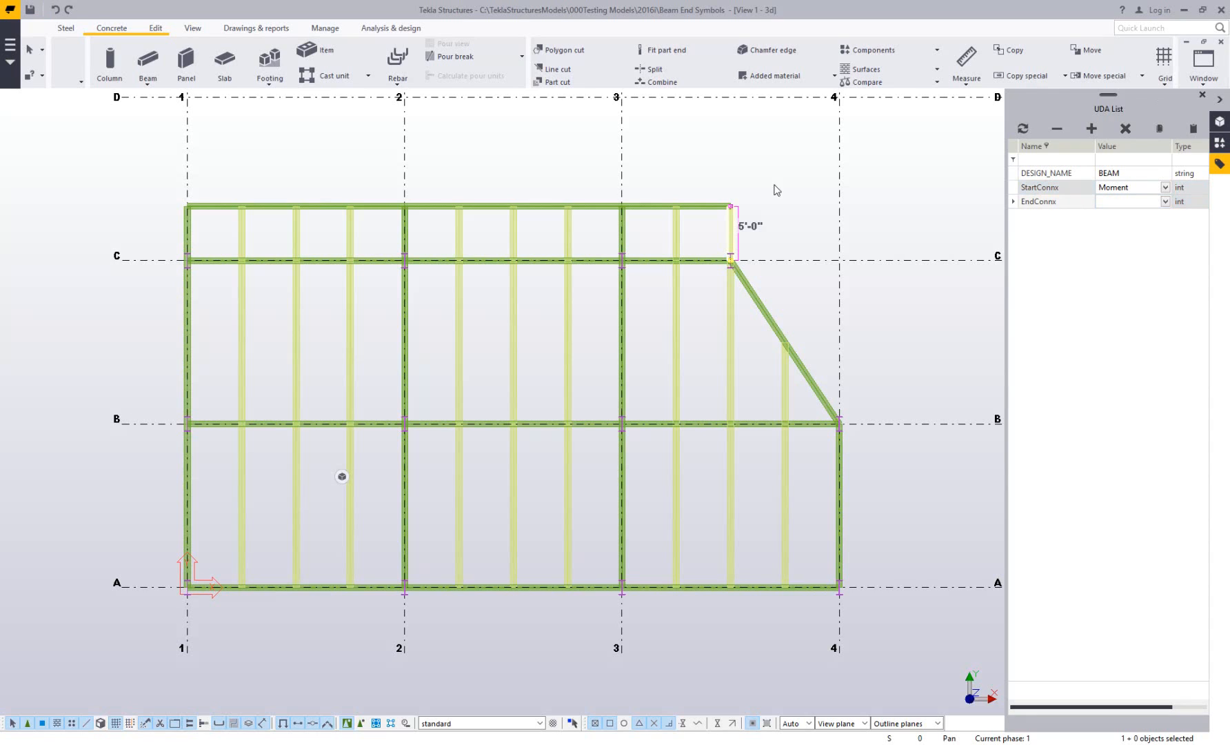
pyautogui.click(624, 232)
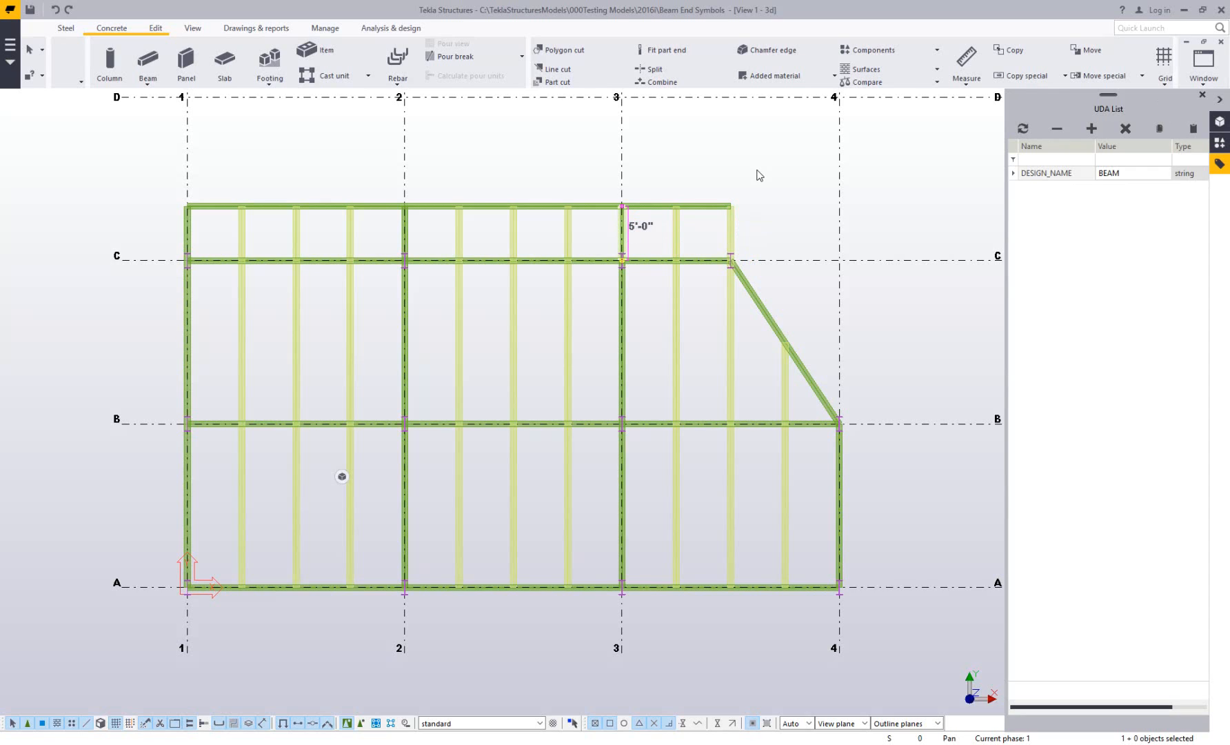
pyautogui.click(1195, 132)
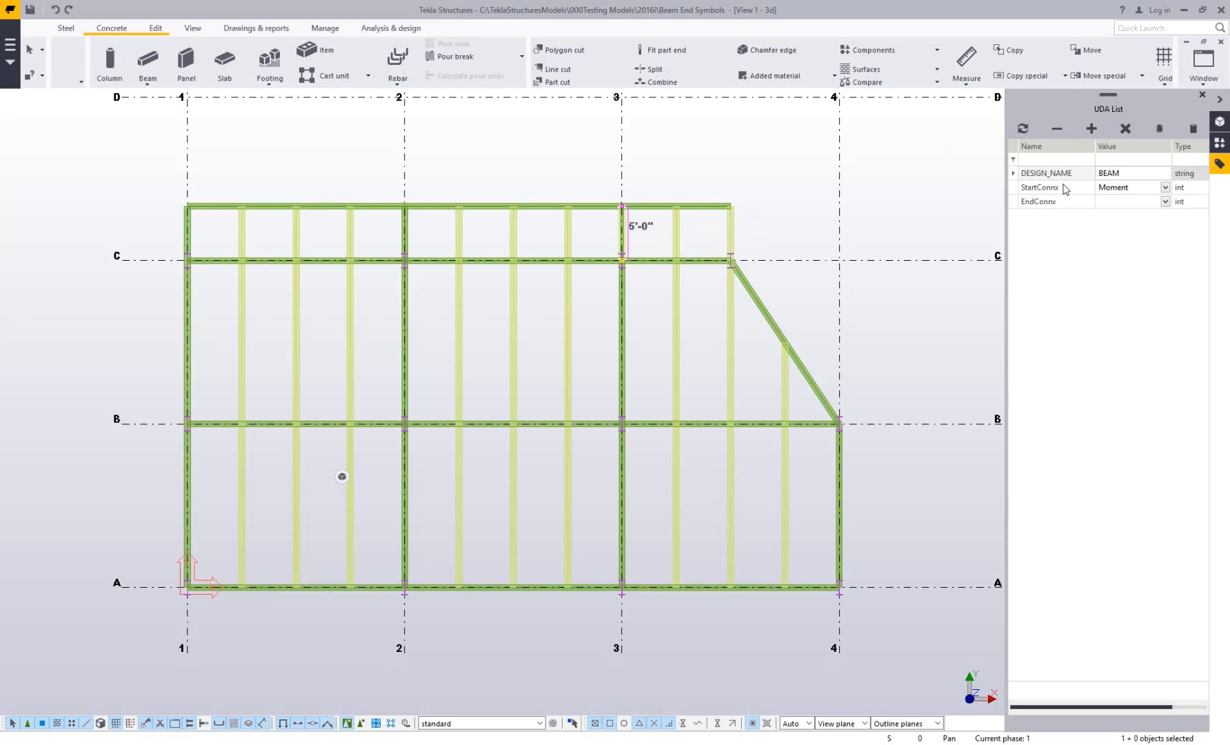
# Step: Paste the copied UDAs onto the short beams above grid line C on grid lines 2 and 1
pyautogui.click(411, 236)
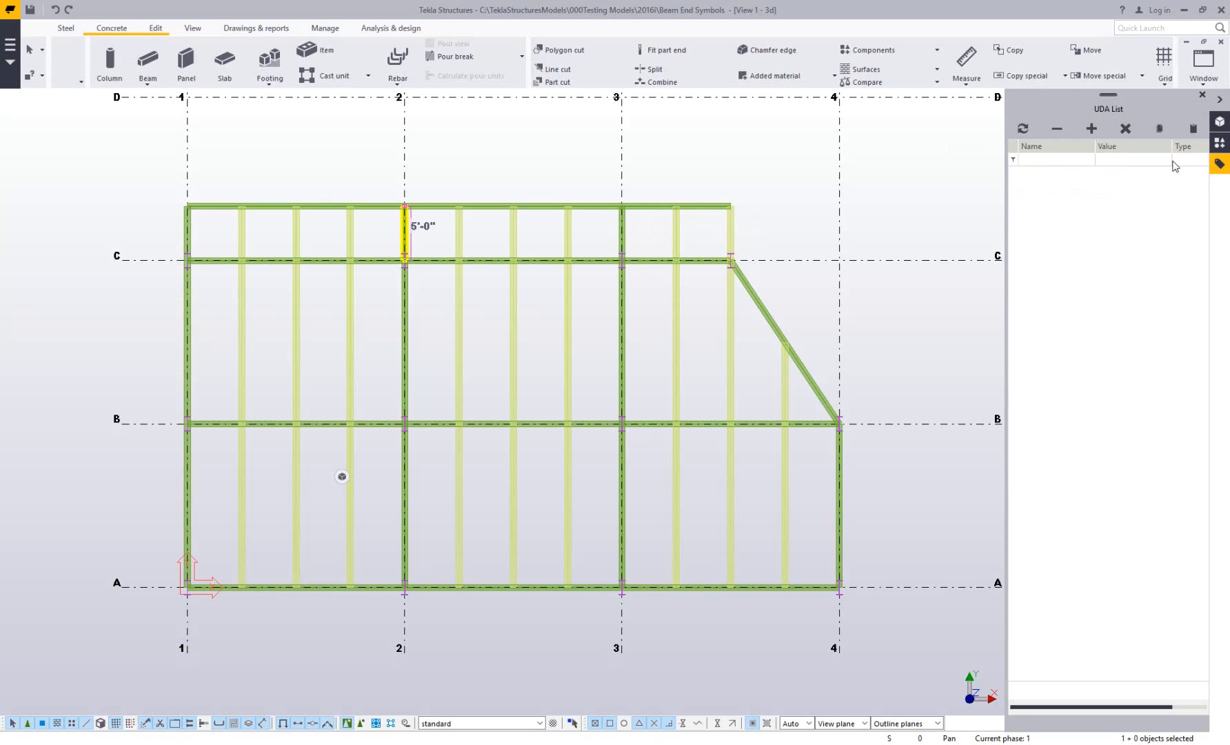
pyautogui.click(1195, 132)
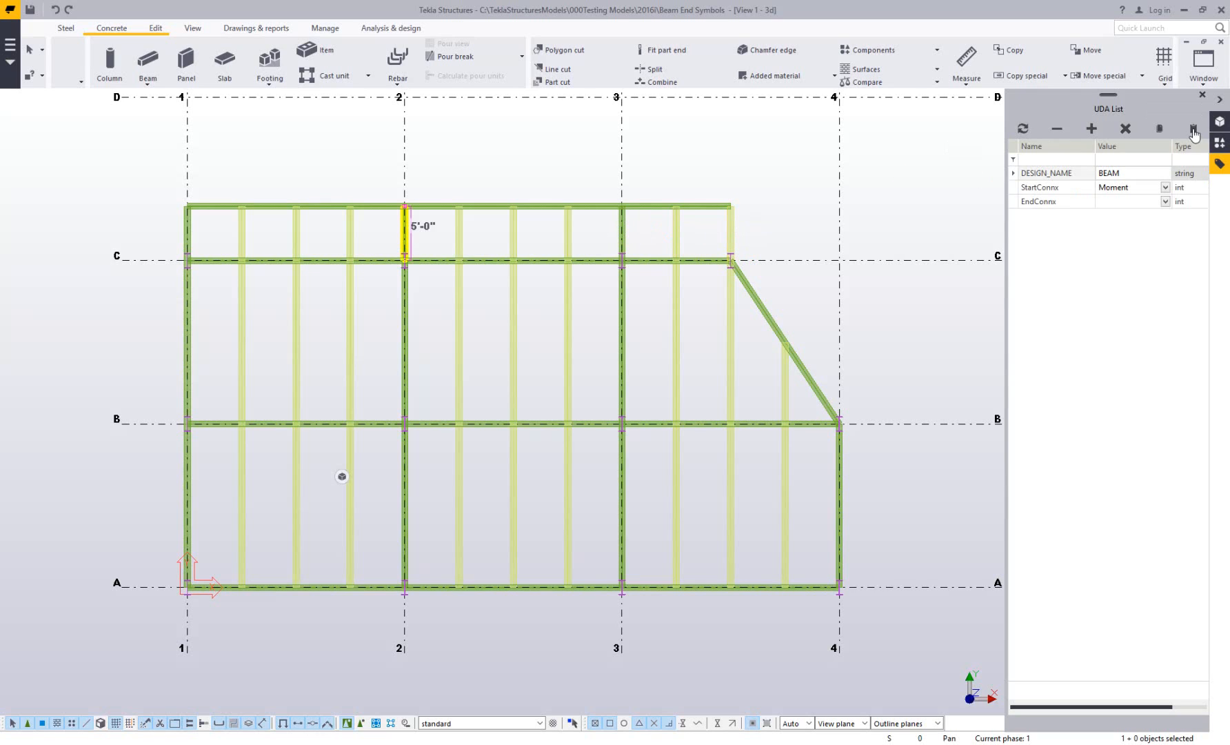
pyautogui.click(189, 224)
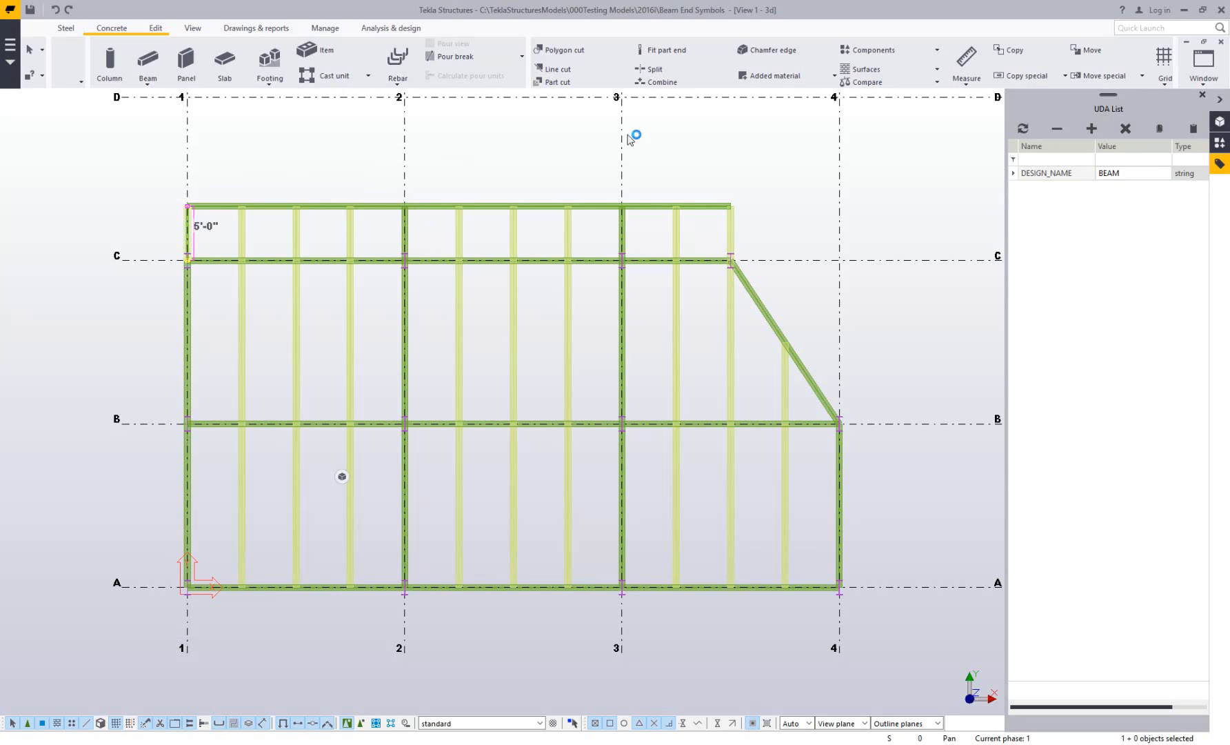
pyautogui.click(1195, 132)
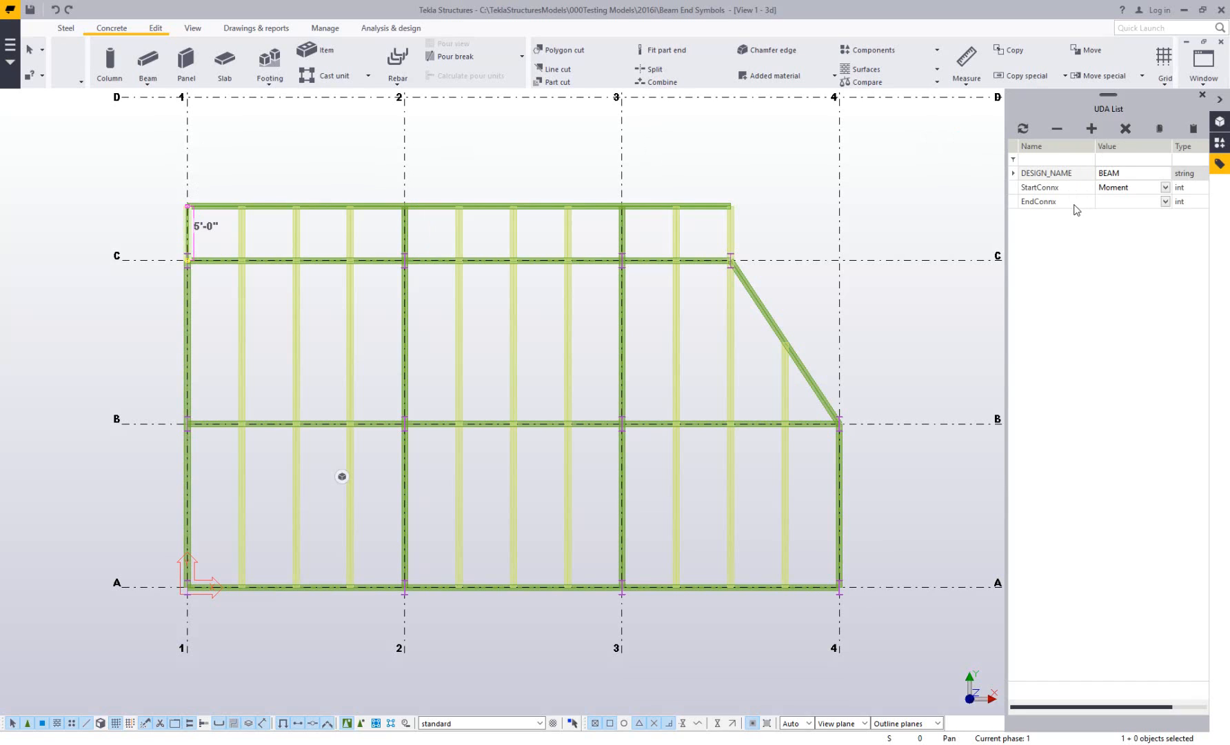
# Step: Paste the UDAs onto the grid line 3 beam between B and C, with StartConnx set to SC and EndConnx to Moment
pyautogui.click(626, 294)
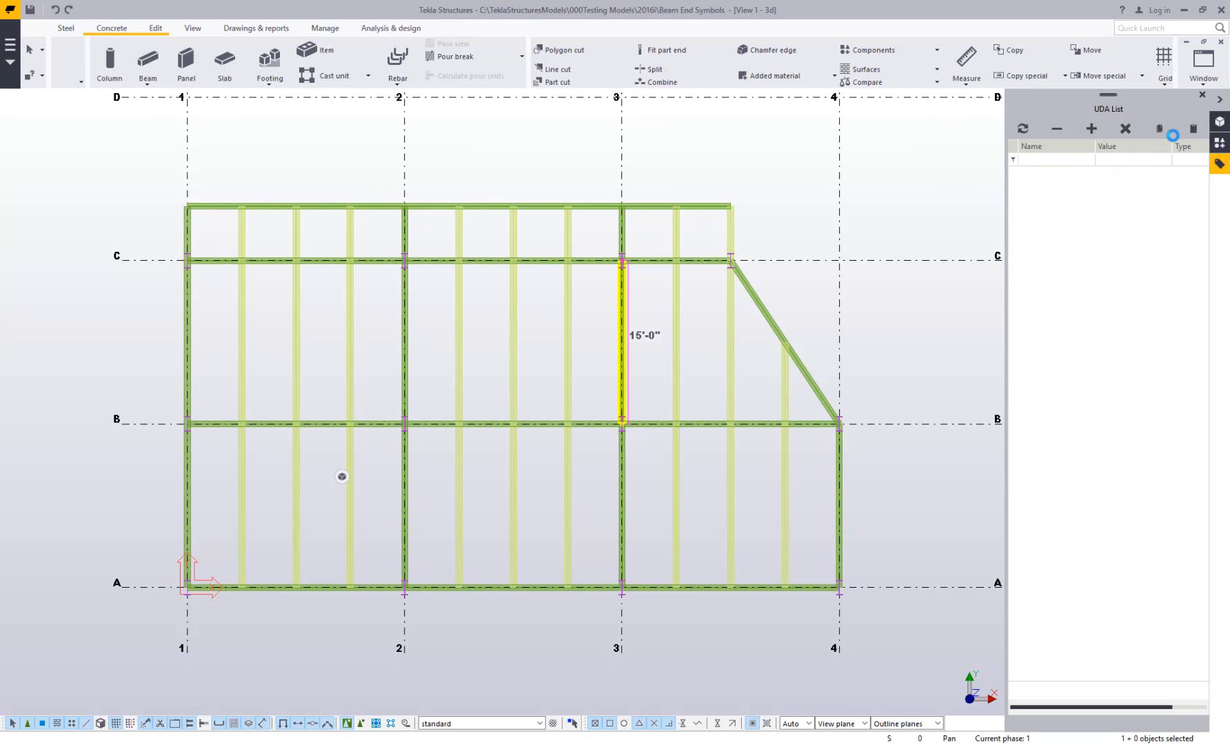
pyautogui.click(1194, 130)
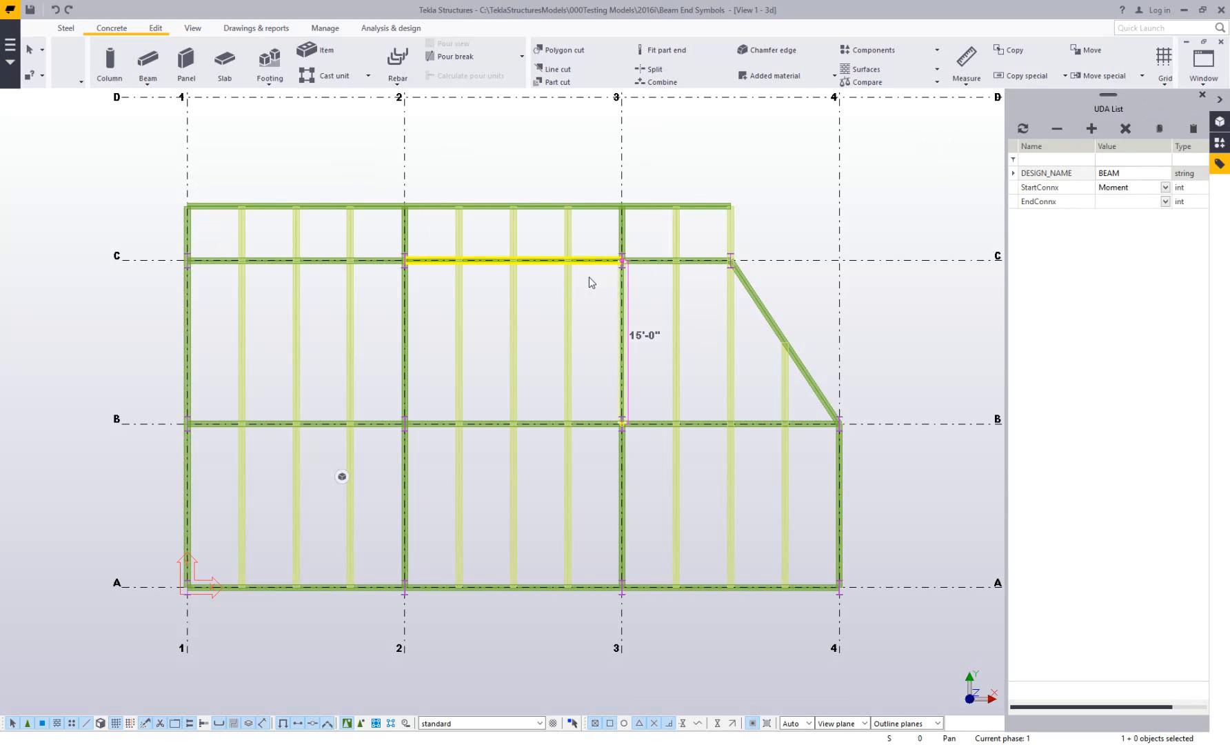
pyautogui.click(1165, 202)
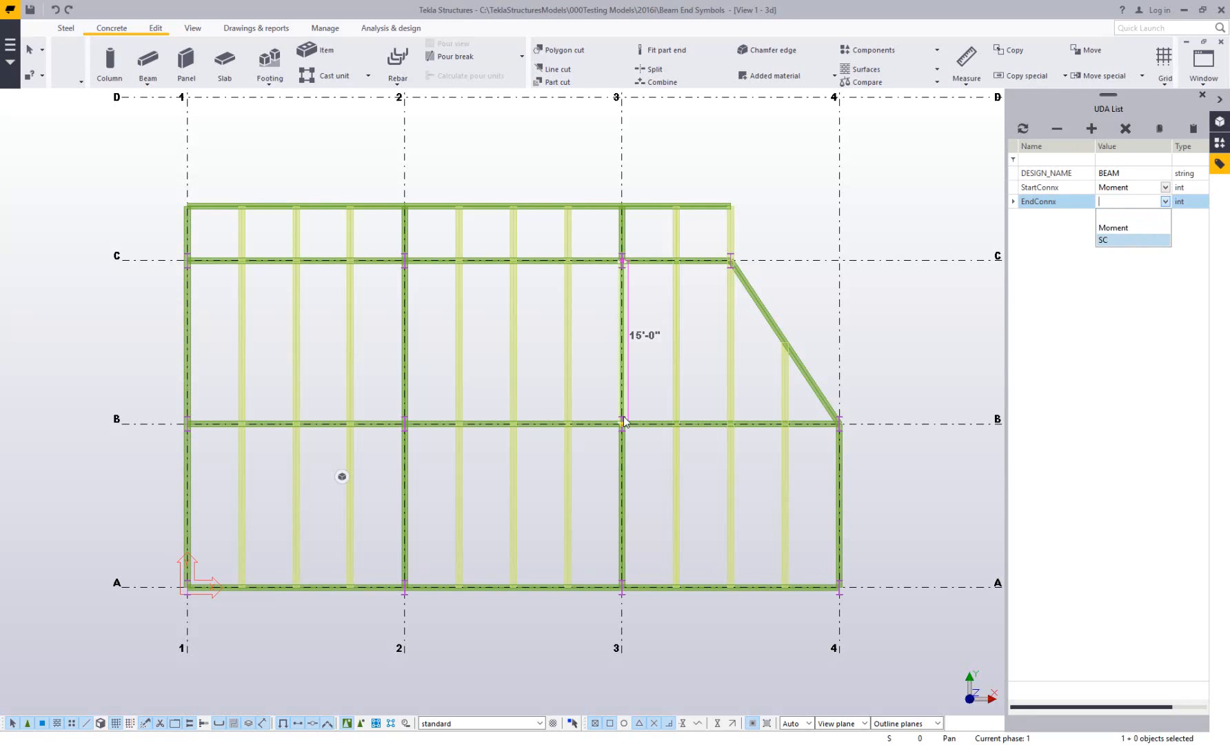
pyautogui.click(1124, 198)
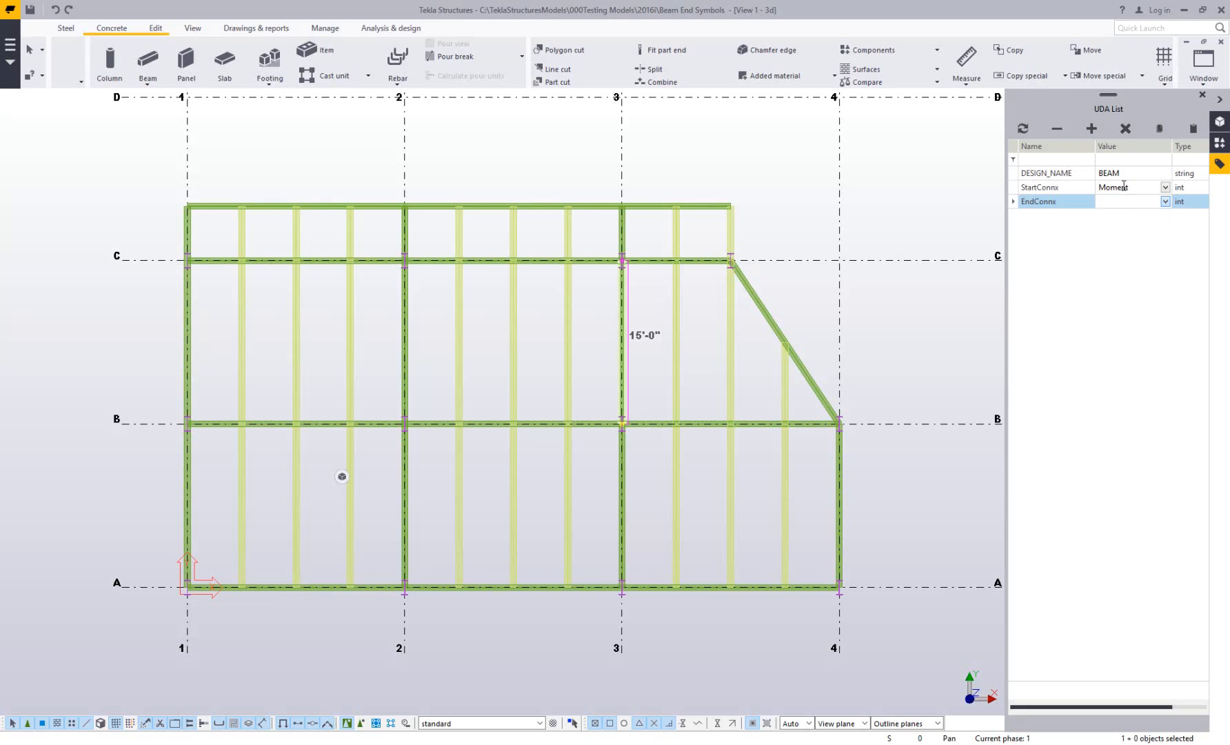
pyautogui.click(1151, 188)
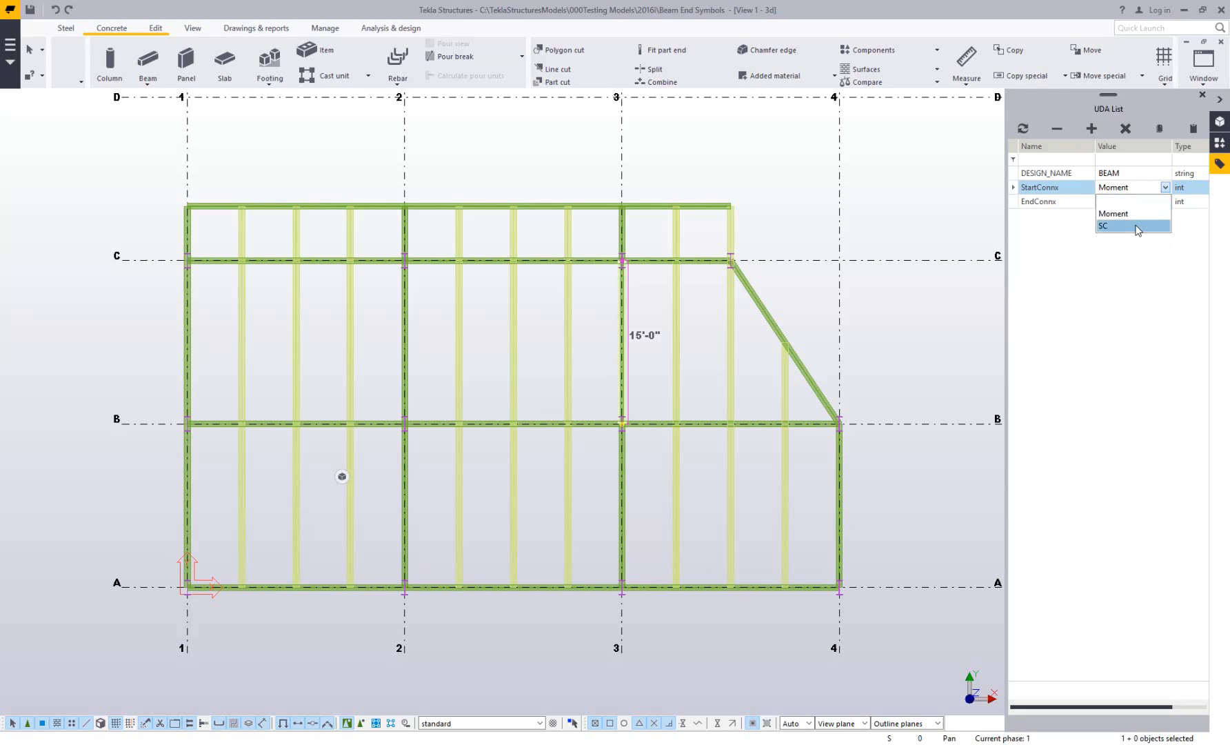
pyautogui.click(1131, 231)
pyautogui.click(1164, 202)
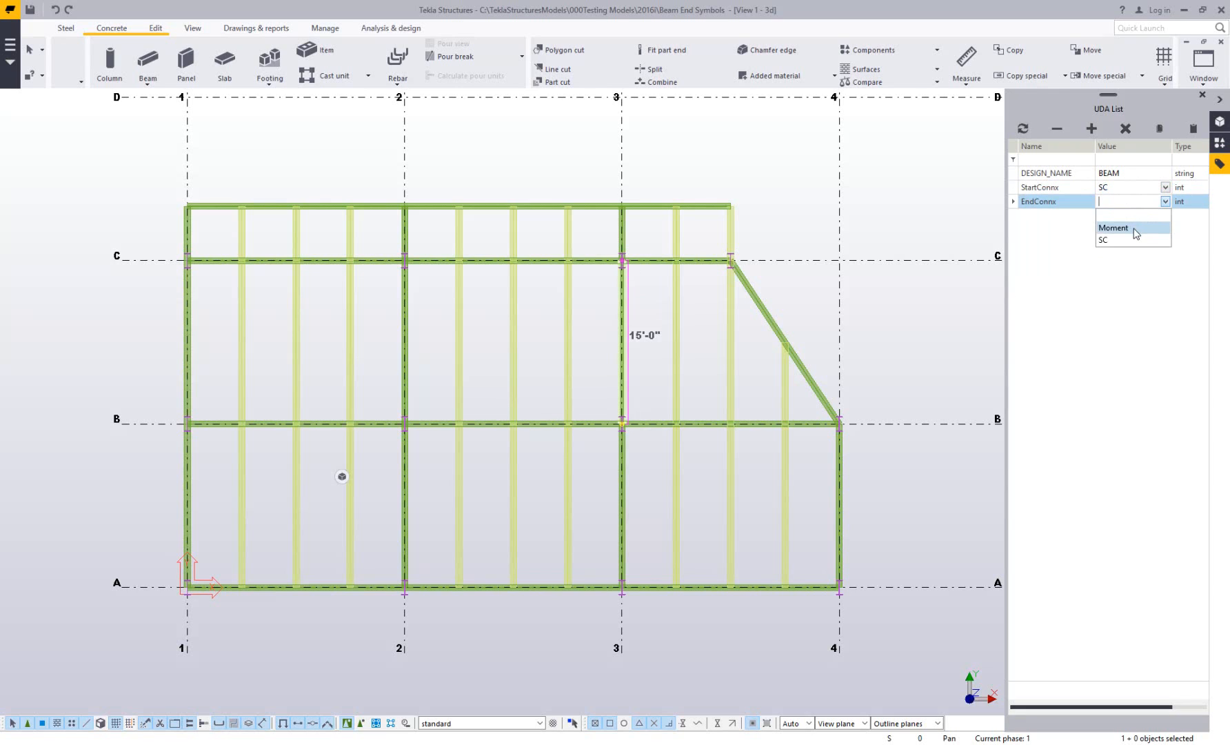
pyautogui.click(1124, 225)
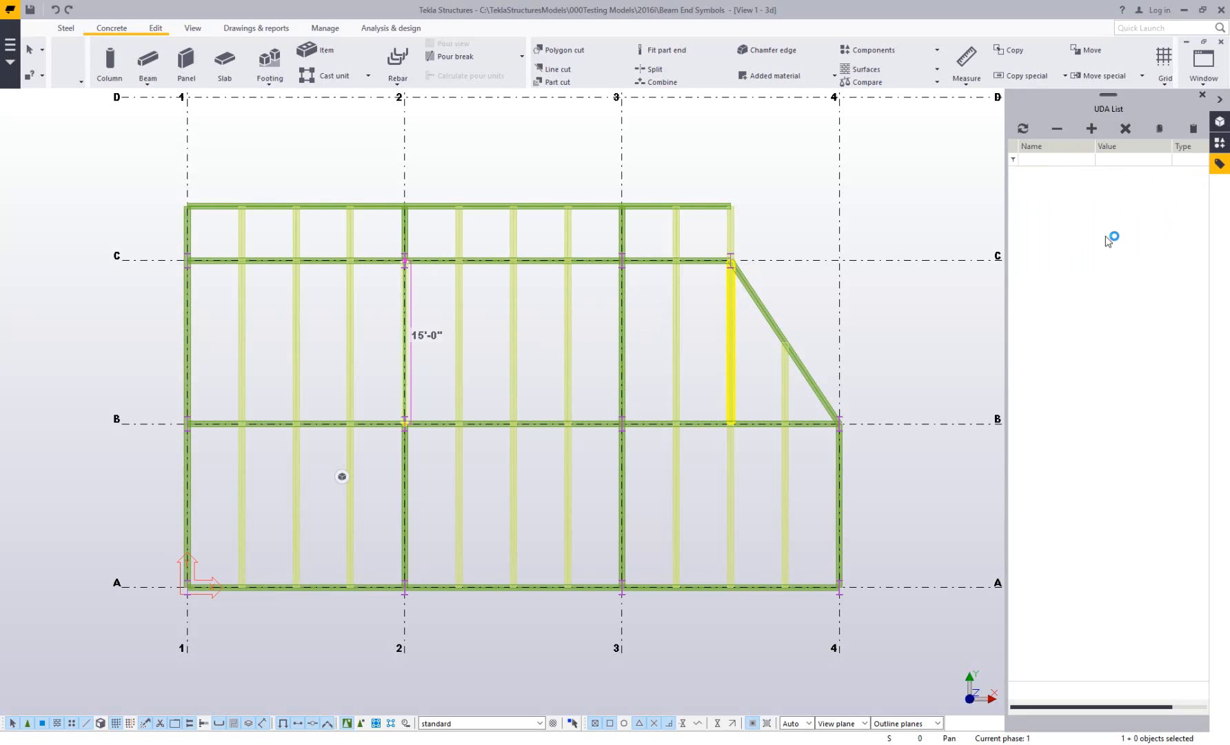
# Step: Paste the UDAs onto the grid line 2 beam between B and C, with StartConnx set to SC and EndConnx to Moment
pyautogui.click(1195, 130)
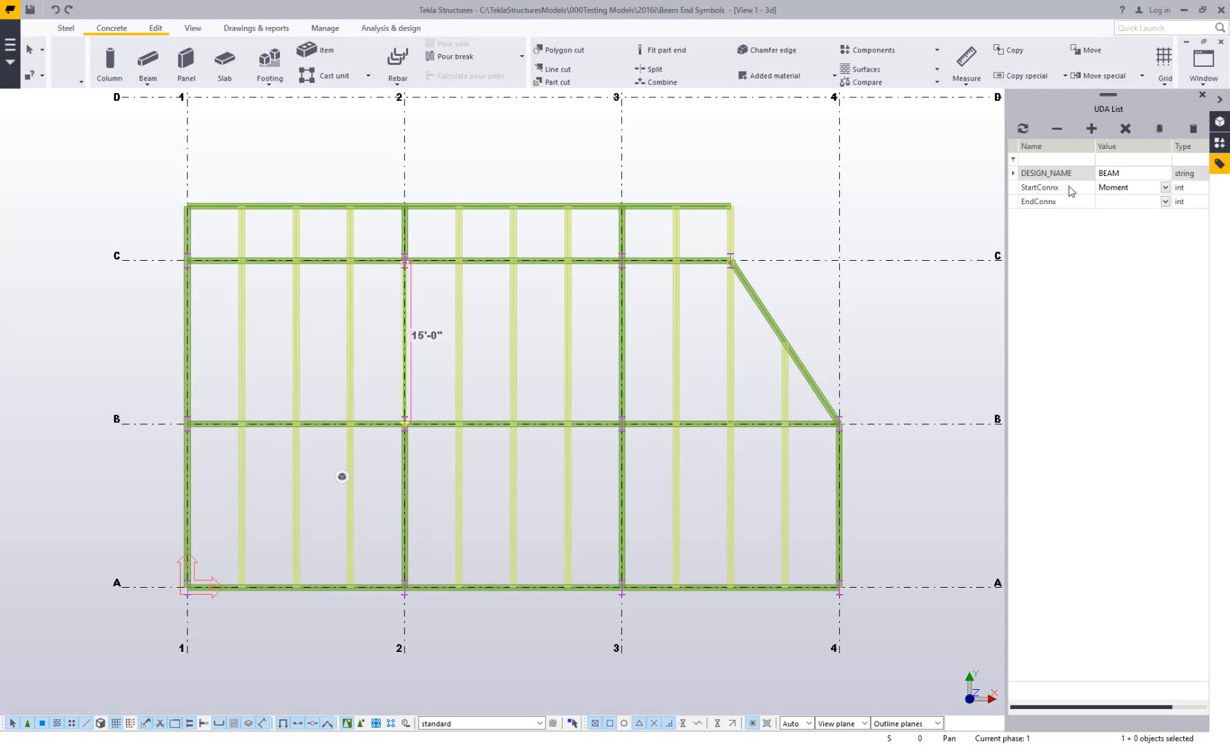
pyautogui.click(1165, 188)
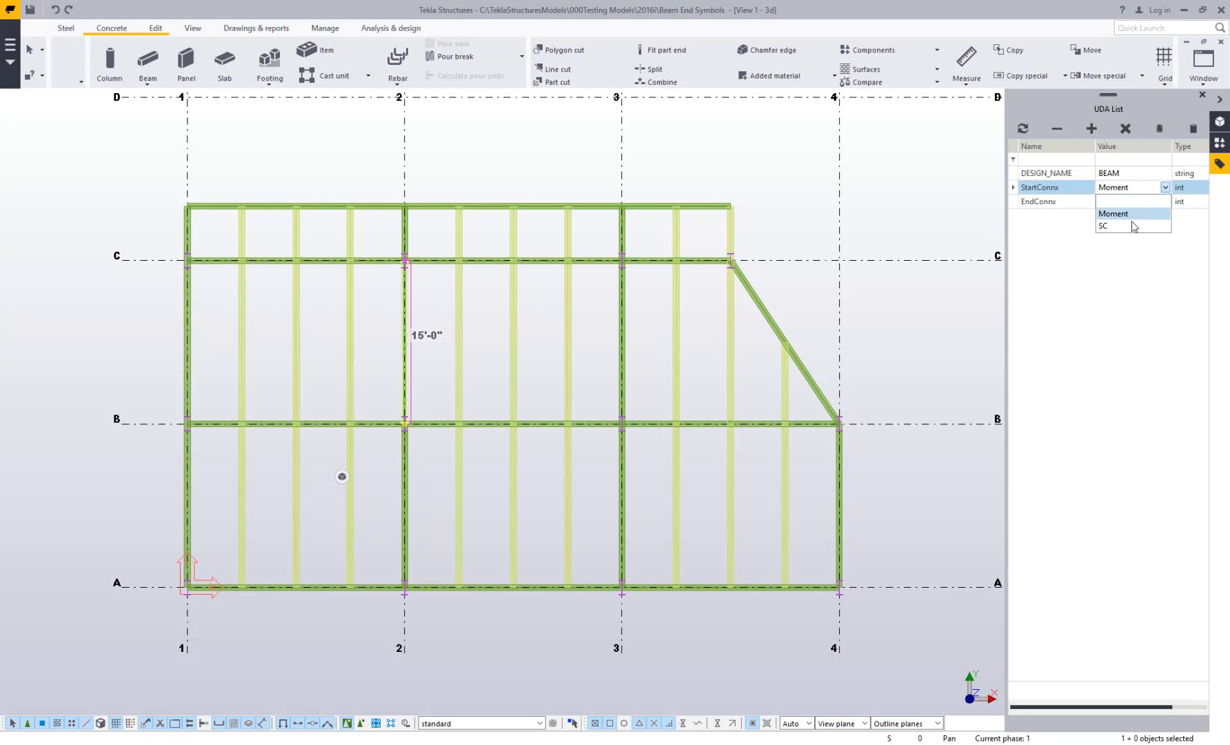
pyautogui.click(1131, 225)
pyautogui.click(1165, 202)
pyautogui.click(1145, 226)
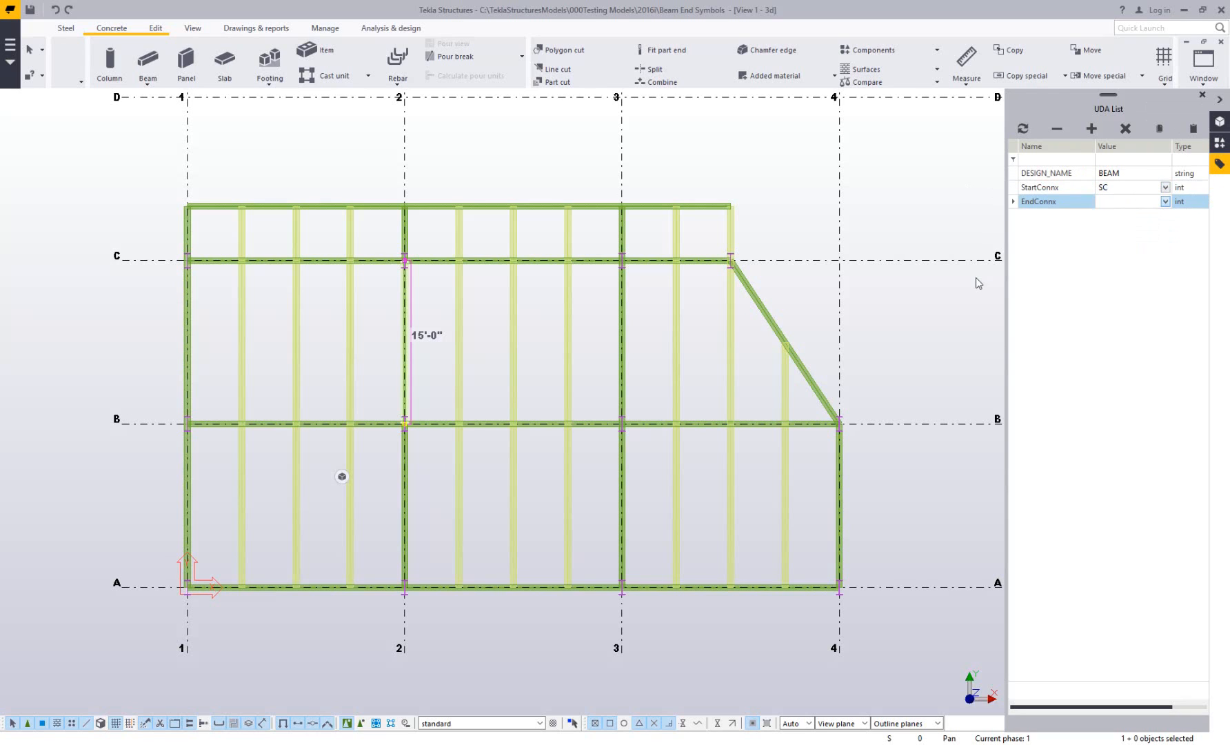
pyautogui.click(769, 197)
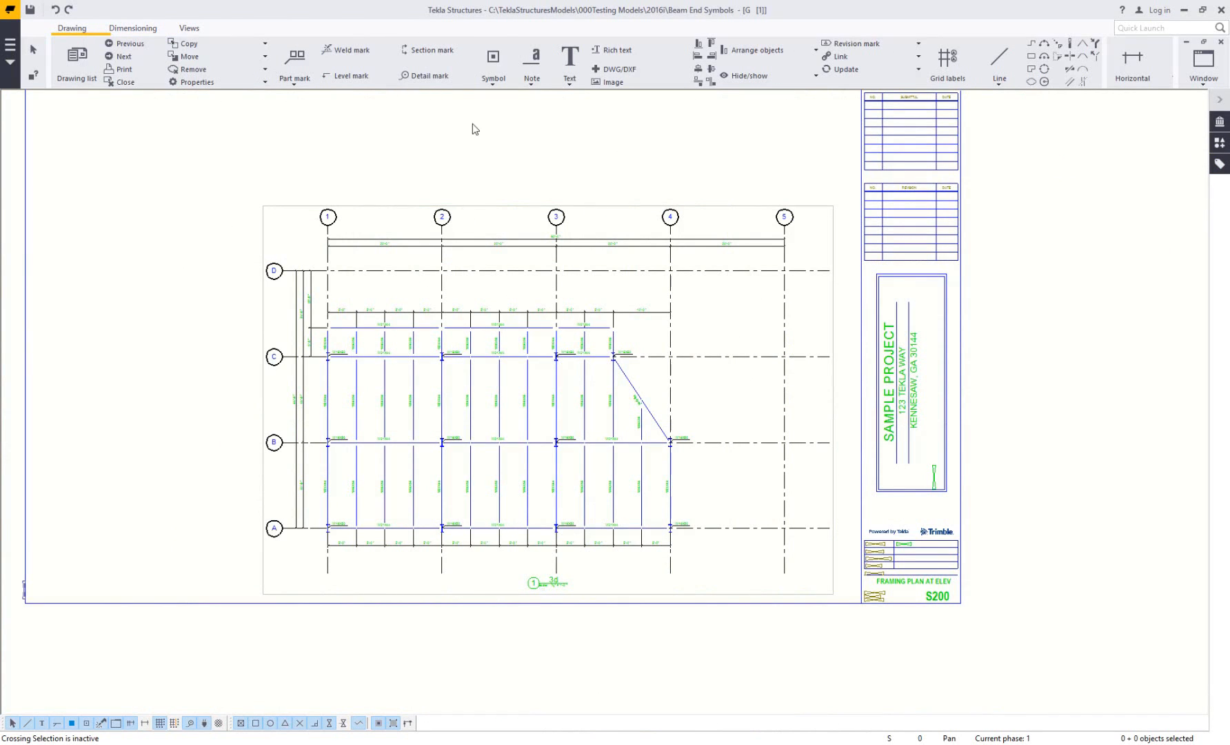
# Step: In the framing plan drawing, open the symbol properties and set the symbol file to engineering
pyautogui.keyDown('shift'); pyautogui.click(489, 65); pyautogui.keyUp('shift')
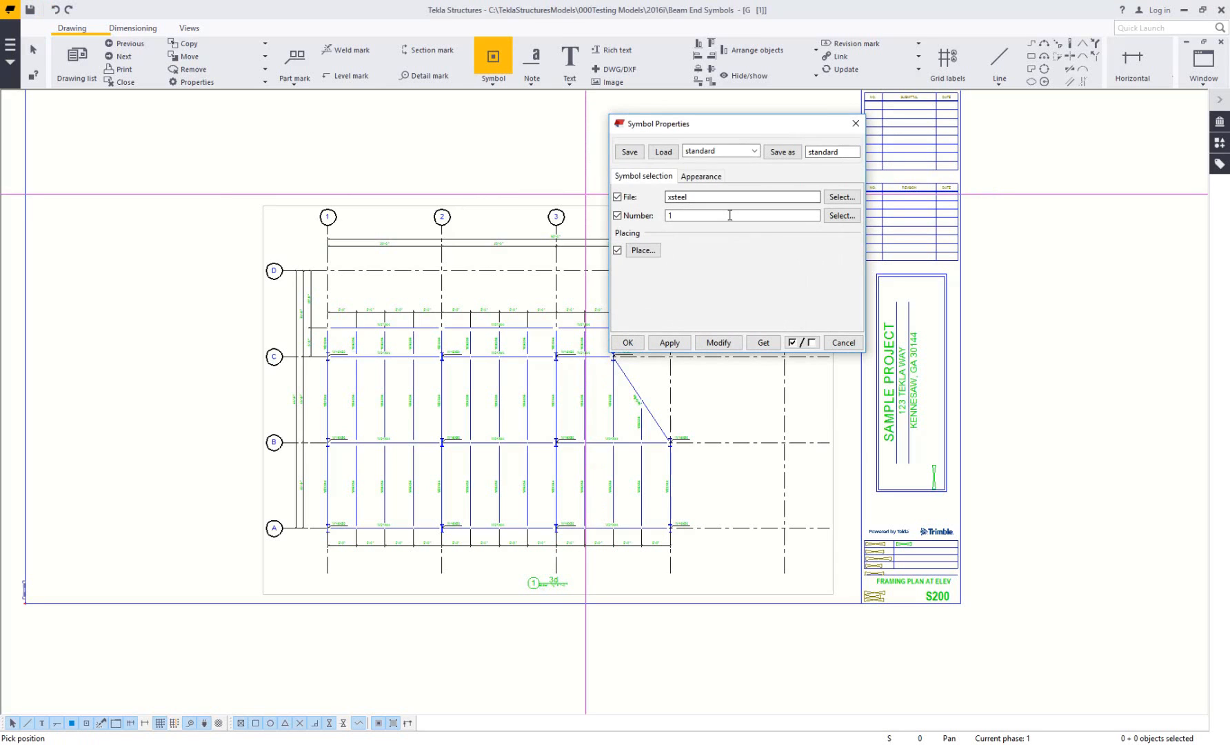
pyautogui.click(840, 197)
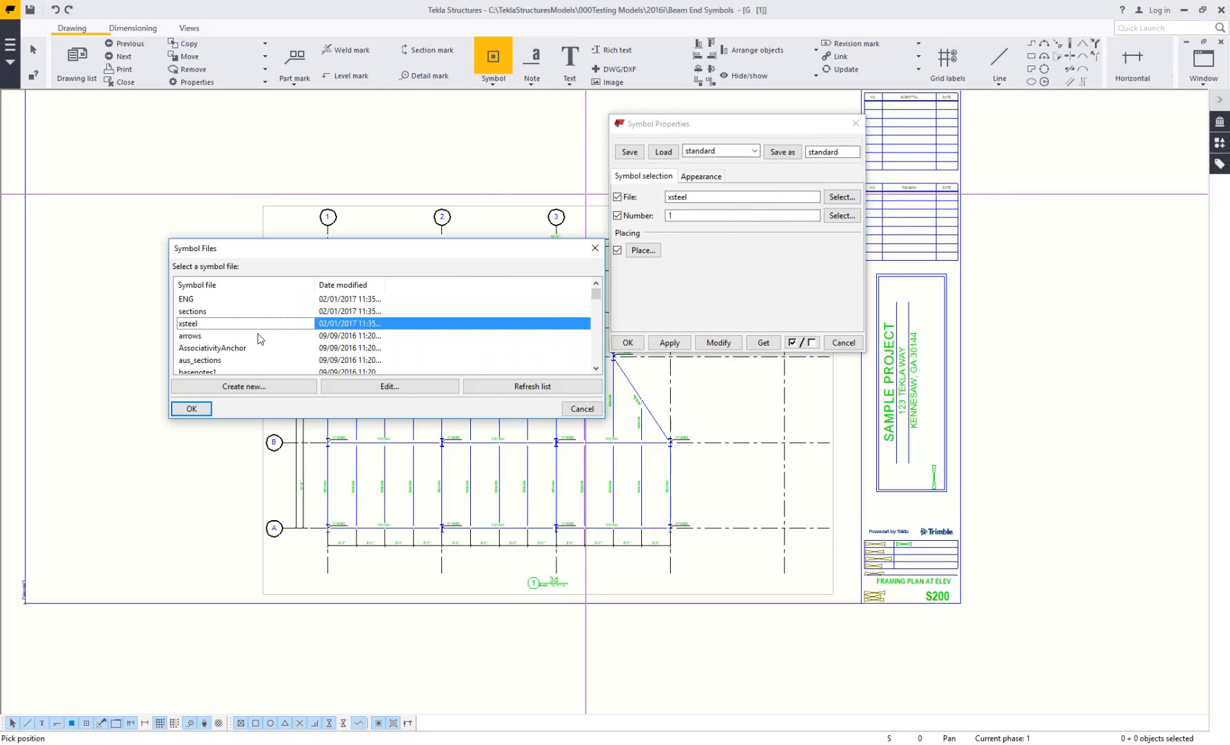
pyautogui.scroll(-3, 216, 345)
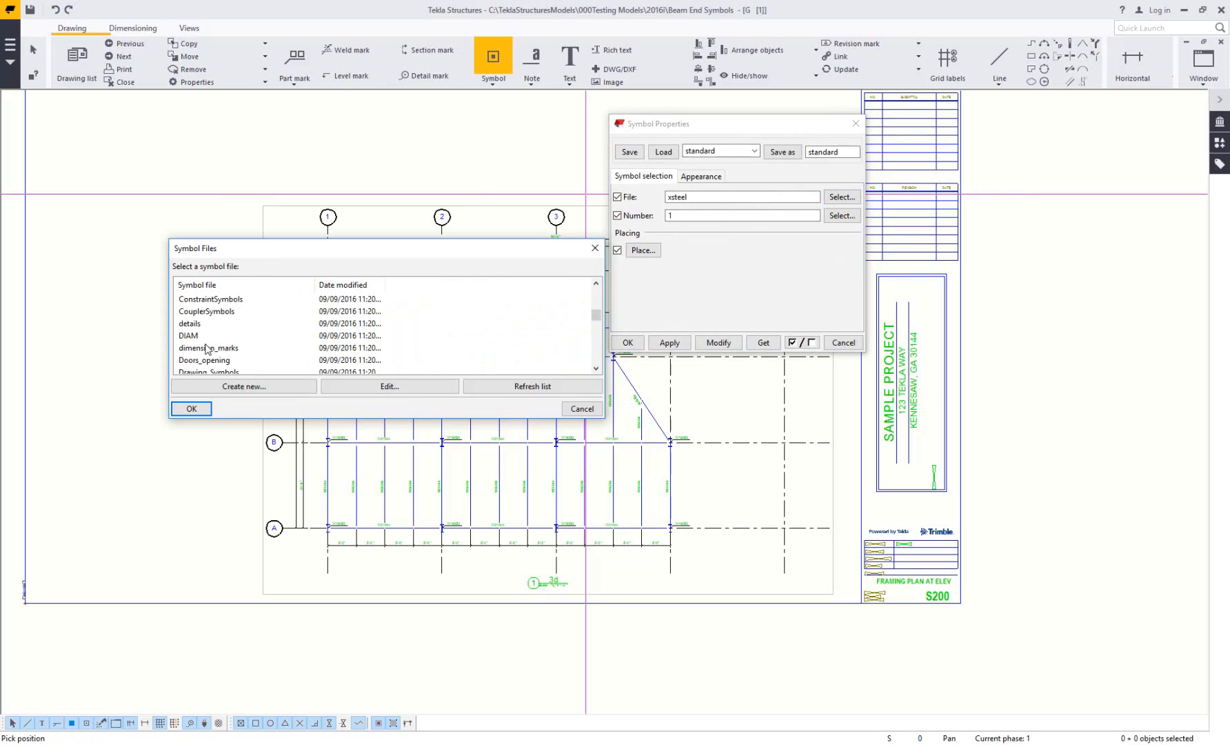
pyautogui.click(204, 349)
pyautogui.click(192, 409)
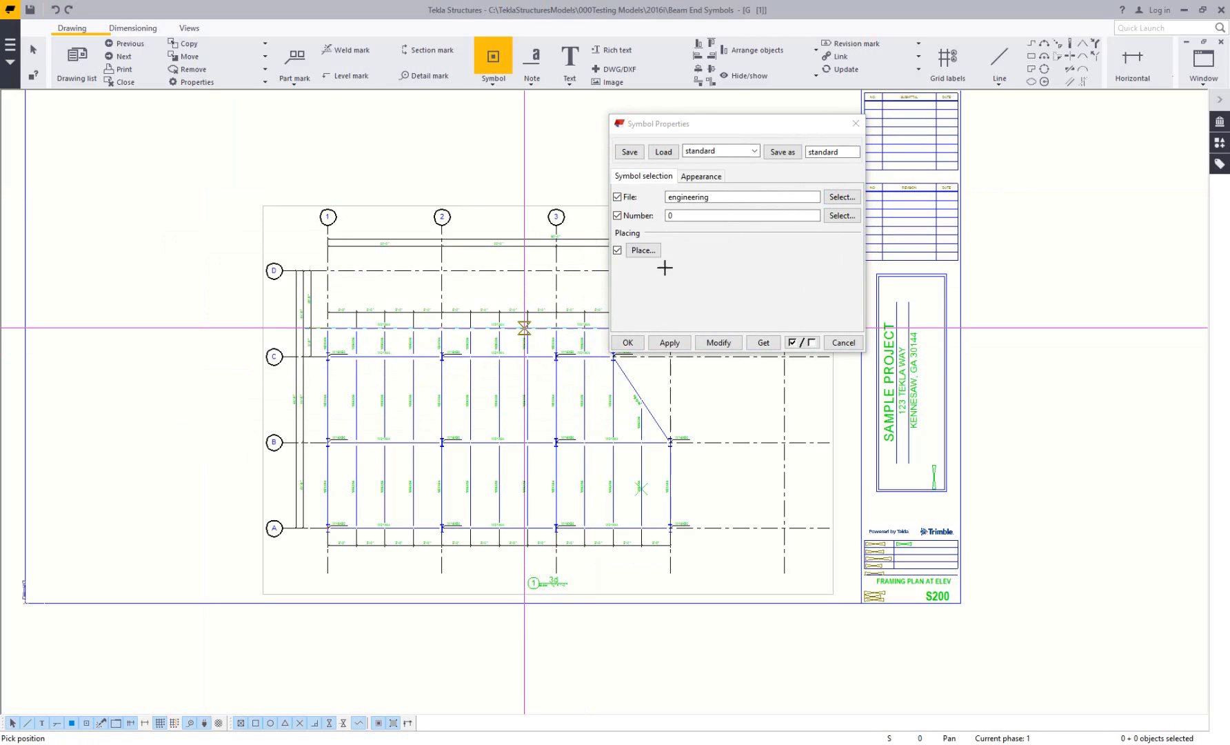
# Step: Look up the numbers of suitable engineering symbols, picking the solid downward triangle, number 68, and another symbol from the symbol grid
pyautogui.click(842, 215)
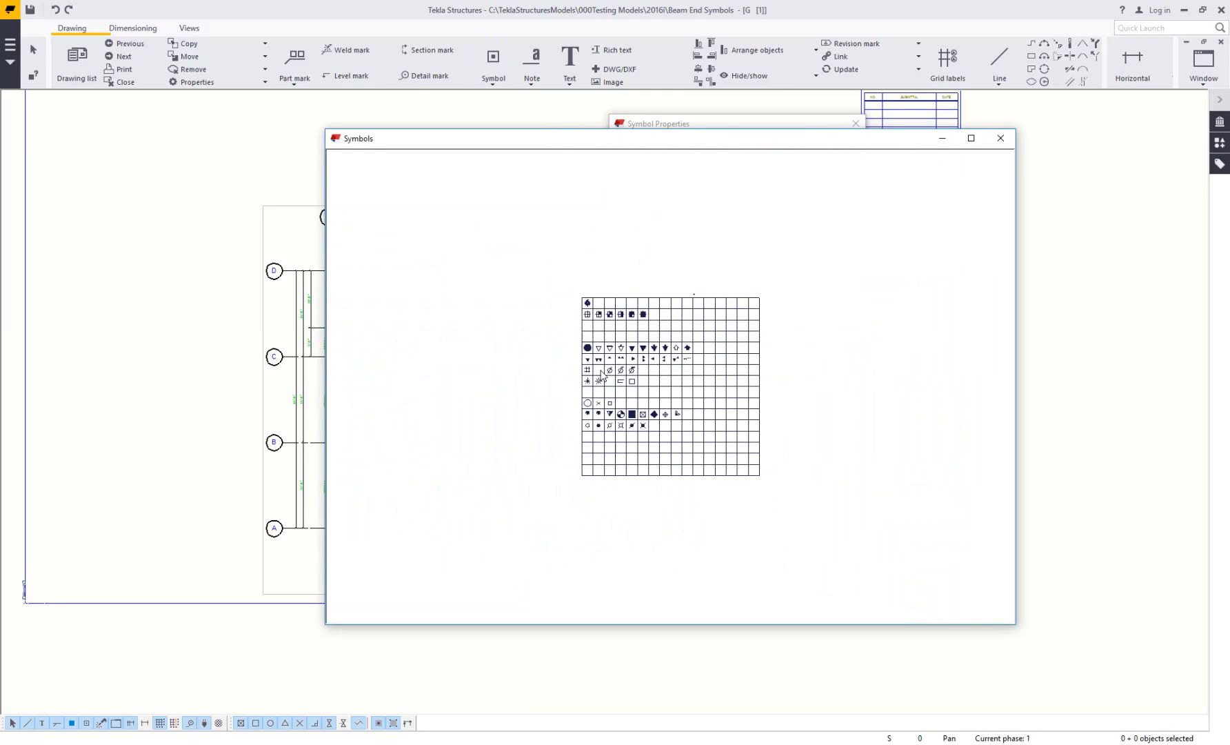
pyautogui.scroll(4, 605, 377)
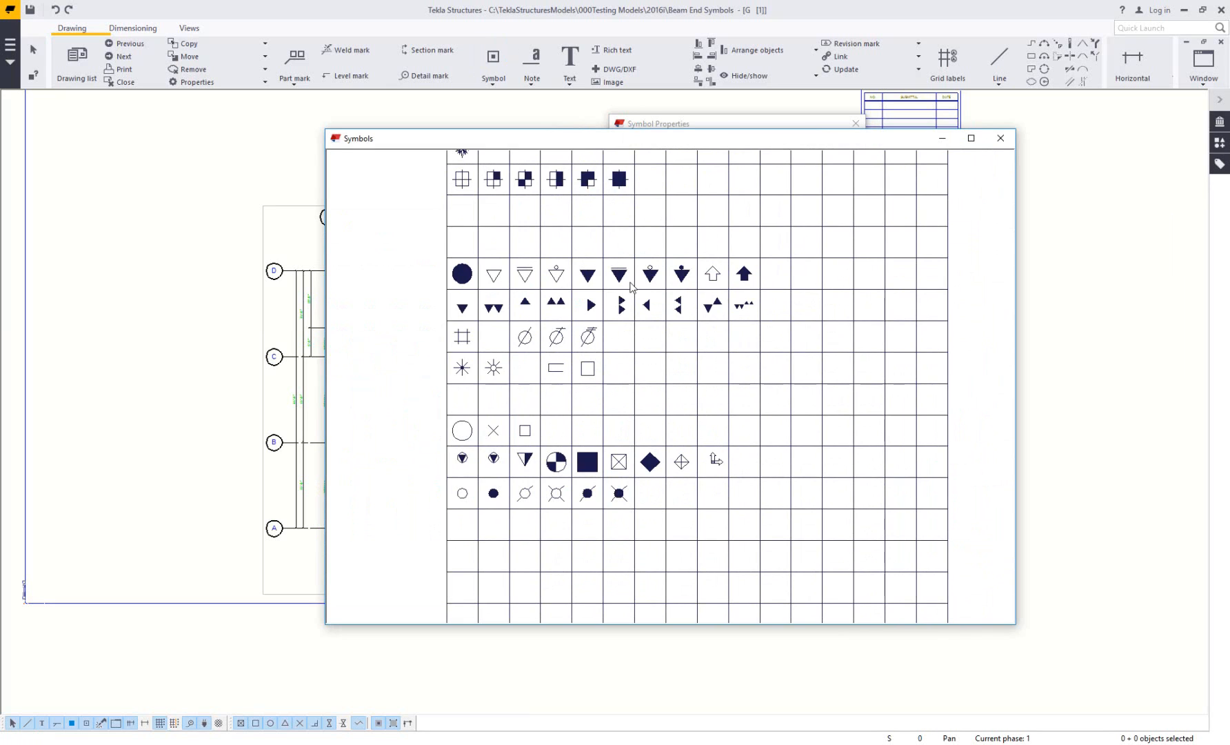
pyautogui.doubleClick(590, 275)
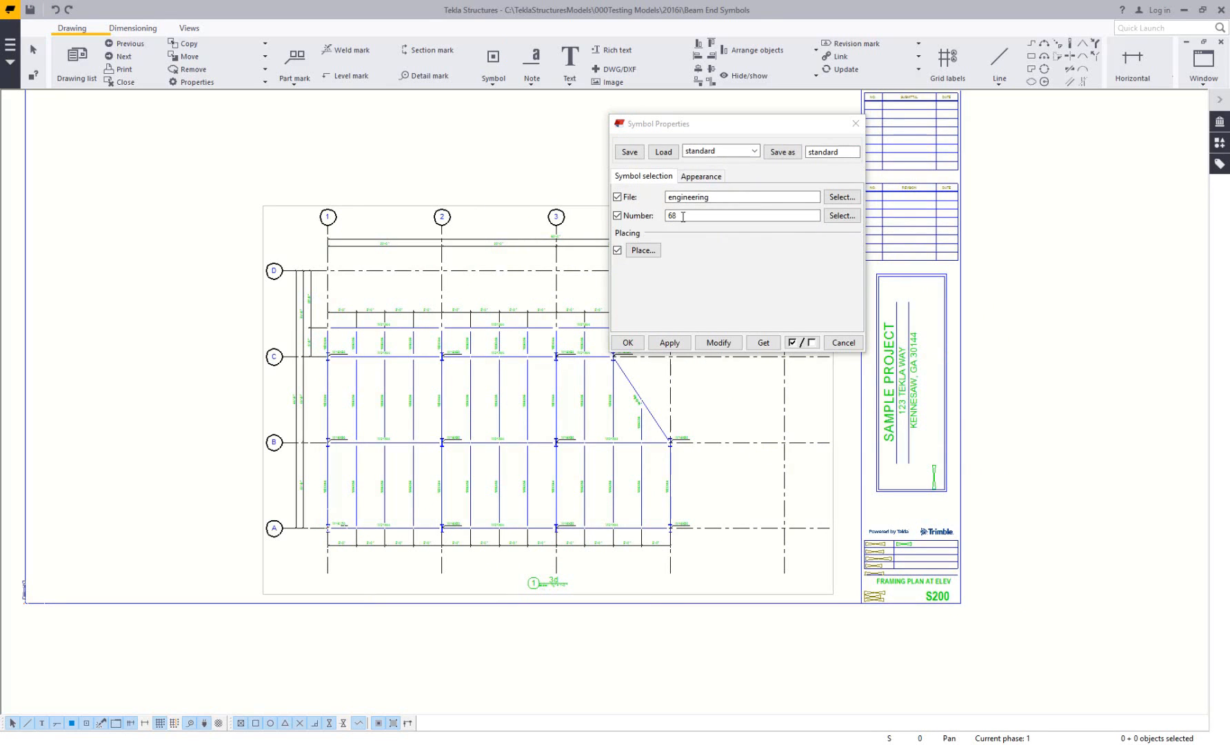
pyautogui.click(839, 215)
pyautogui.doubleClick(590, 407)
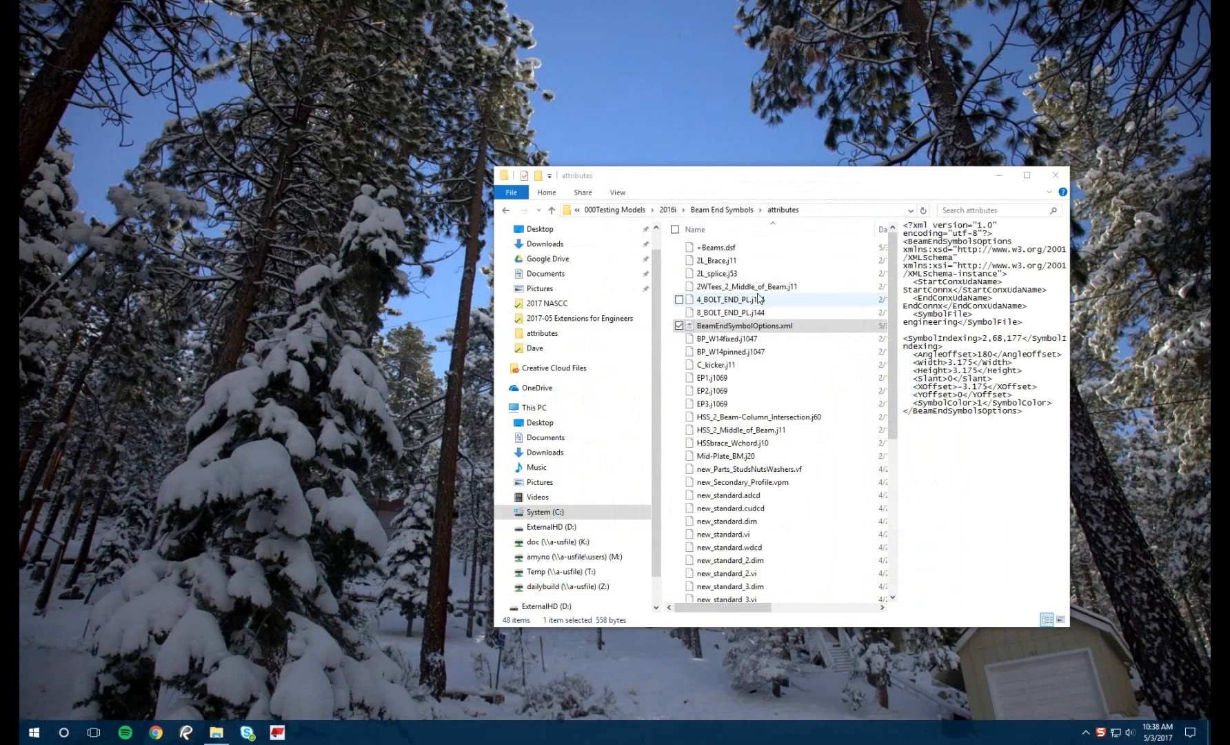
# Step: Switch to File Explorer and open BeamEndSymbolOptions.xml from the model's attributes folder in Notepad++
pyautogui.click(753, 327)
pyautogui.rightClick(754, 327)
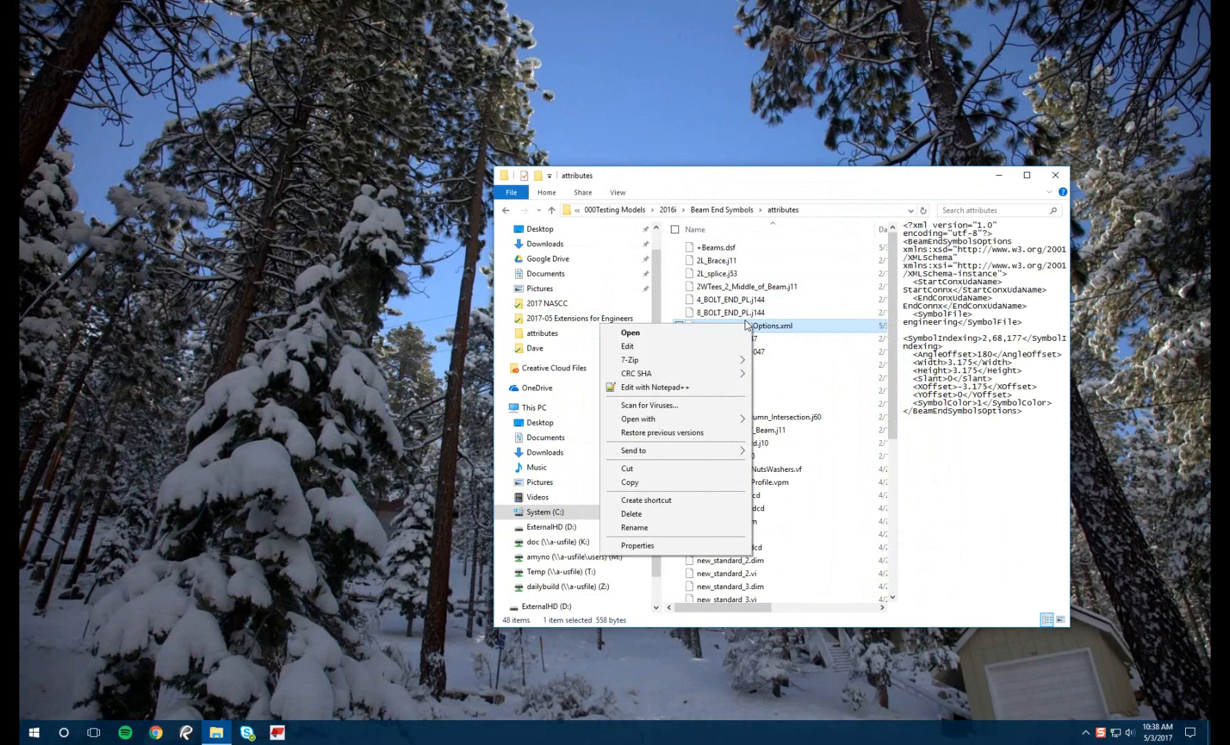
pyautogui.click(655, 387)
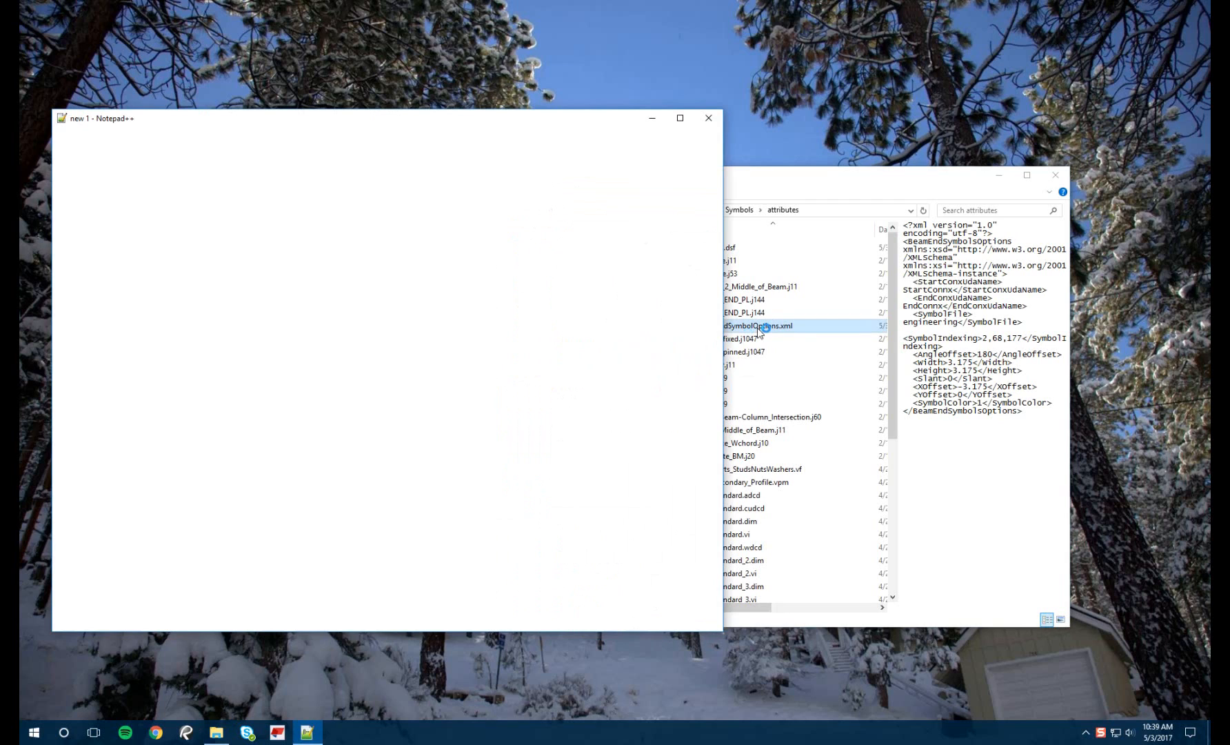
pyautogui.click(781, 187)
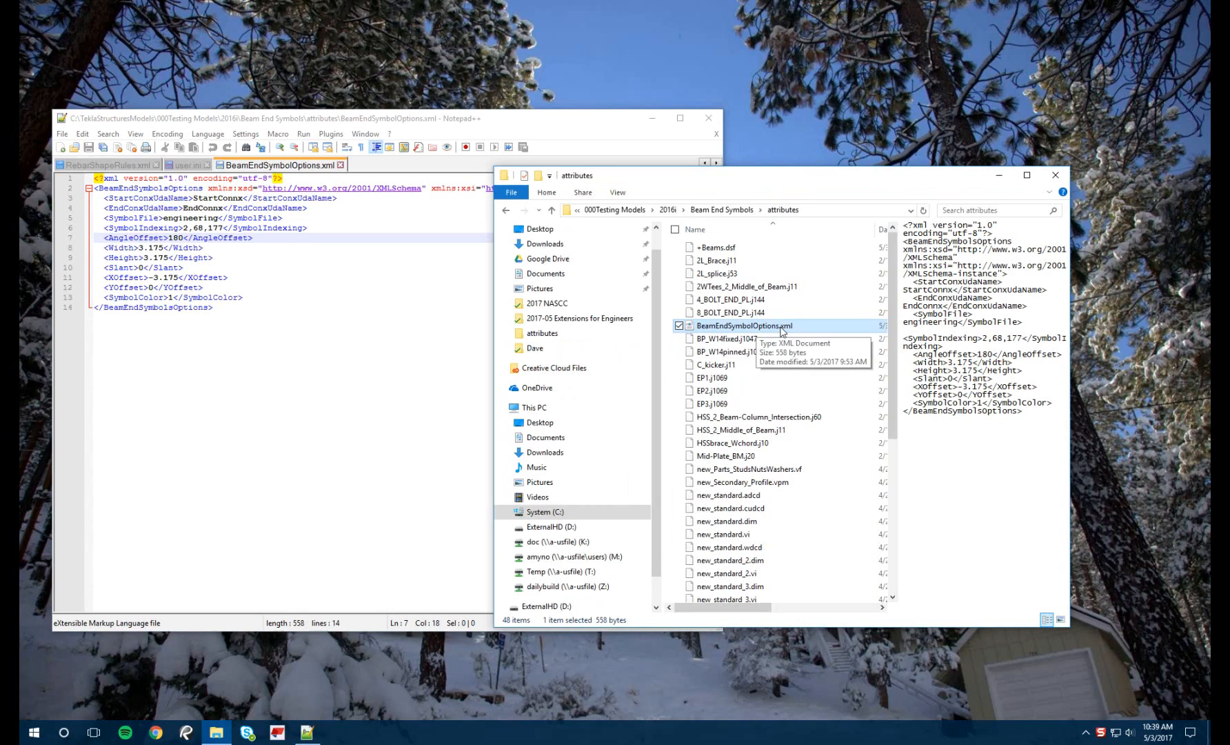
# Step: Review the settings in BeamEndSymbolOptions.xml, from the StartConxUdaName entry through to the SymbolColor value
pyautogui.click(496, 124)
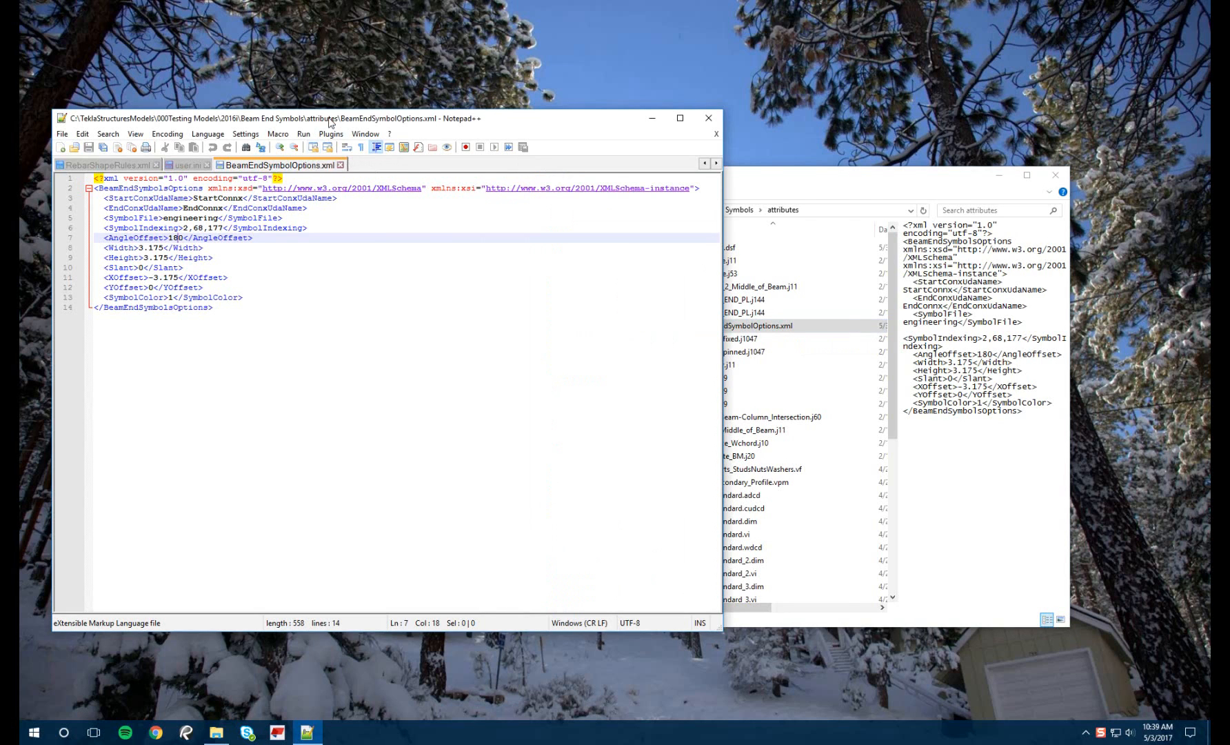
pyautogui.moveTo(330, 122); pyautogui.dragTo(497, 131)
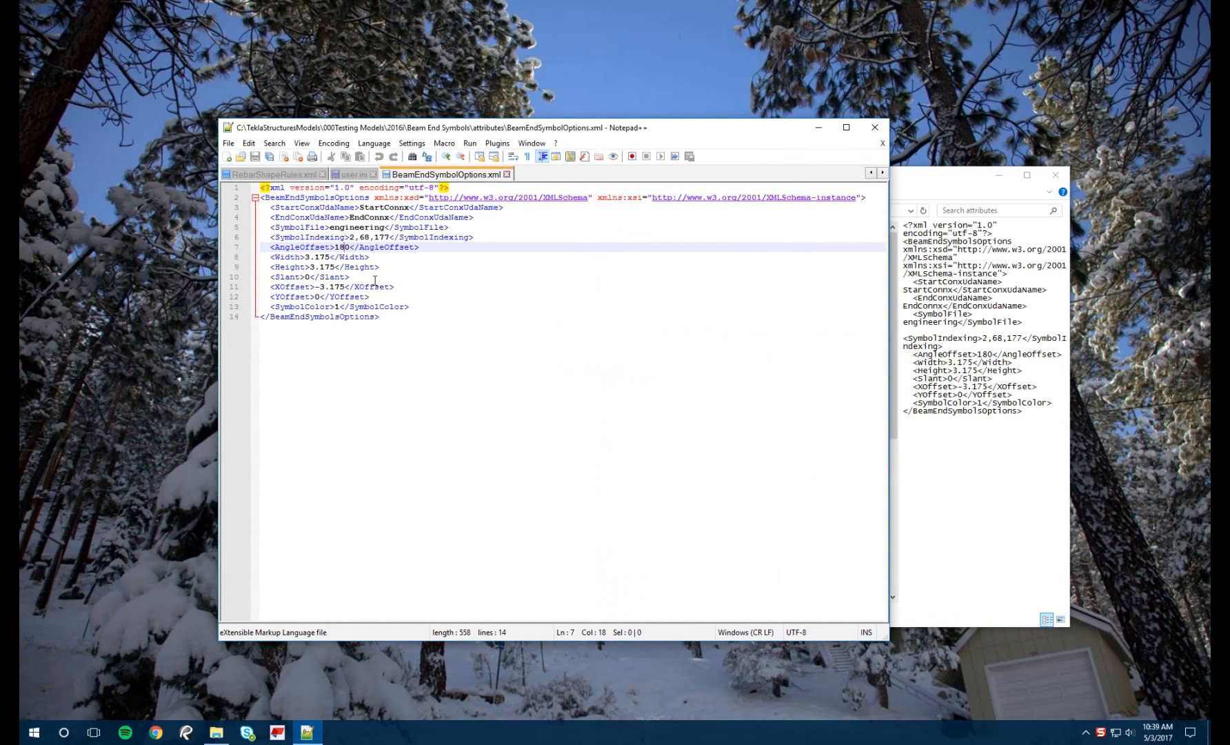
pyautogui.click(908, 185)
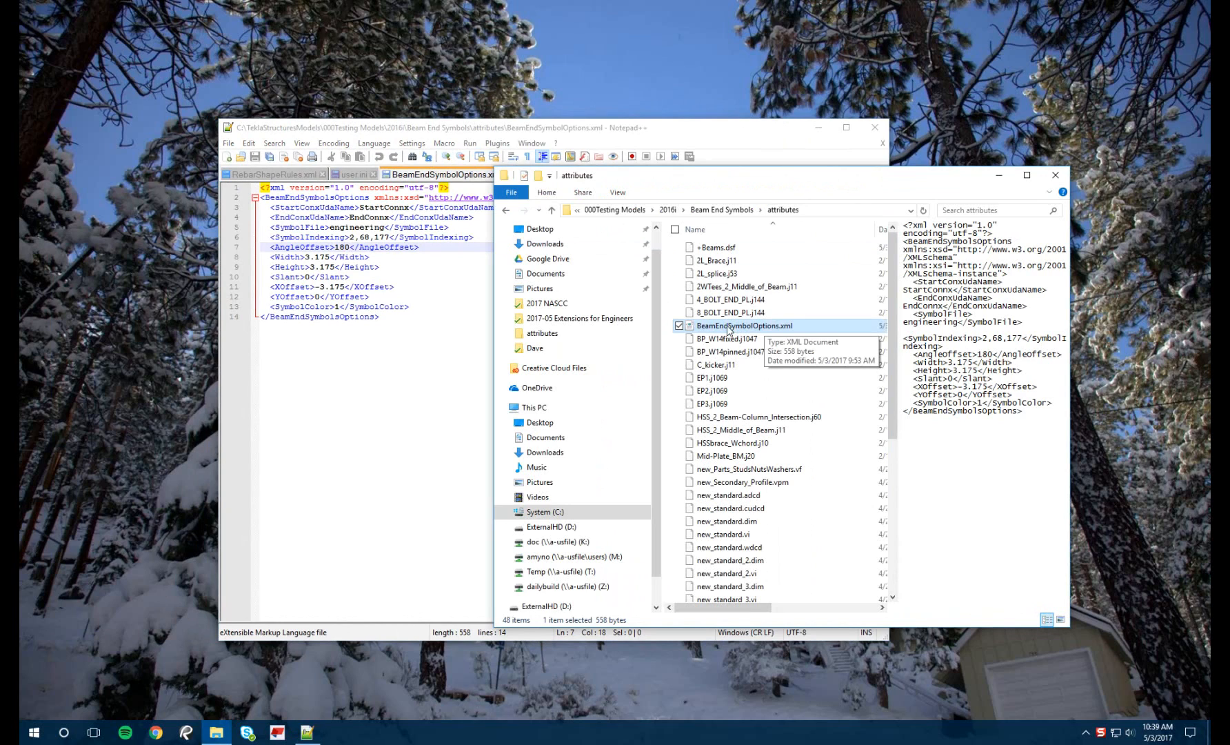
pyautogui.click(668, 130)
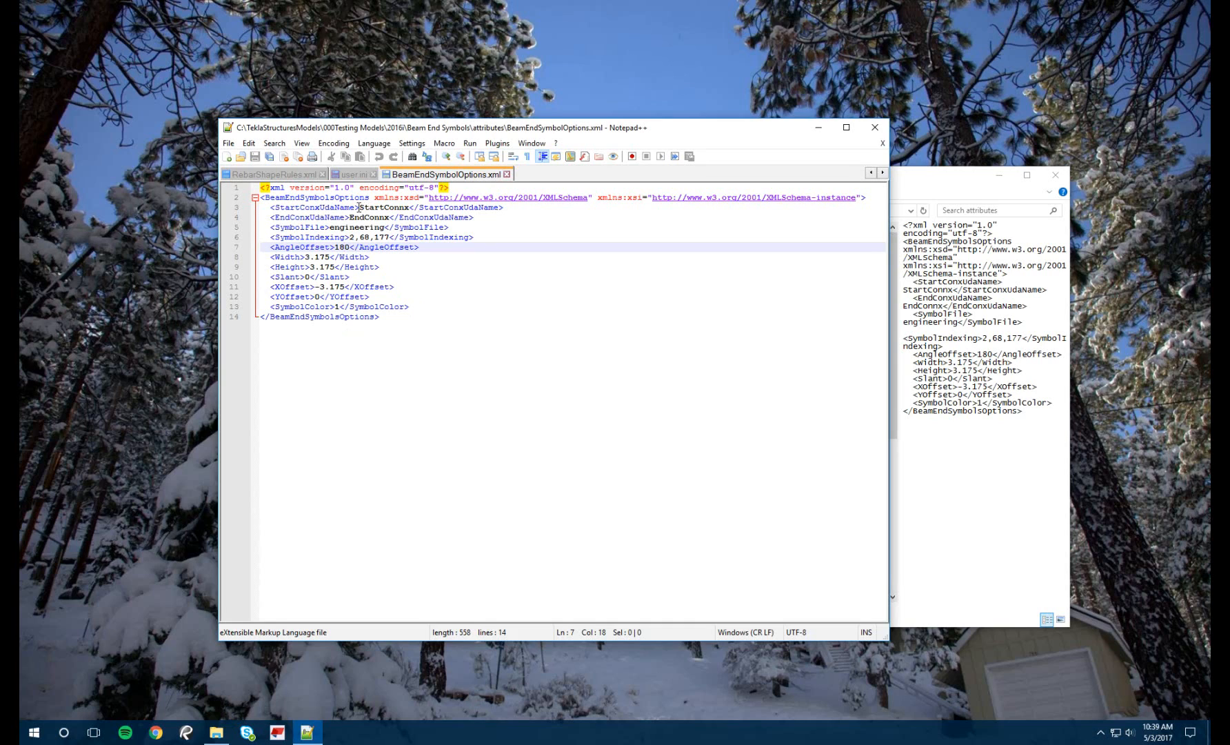
pyautogui.moveTo(360, 208); pyautogui.dragTo(410, 208)
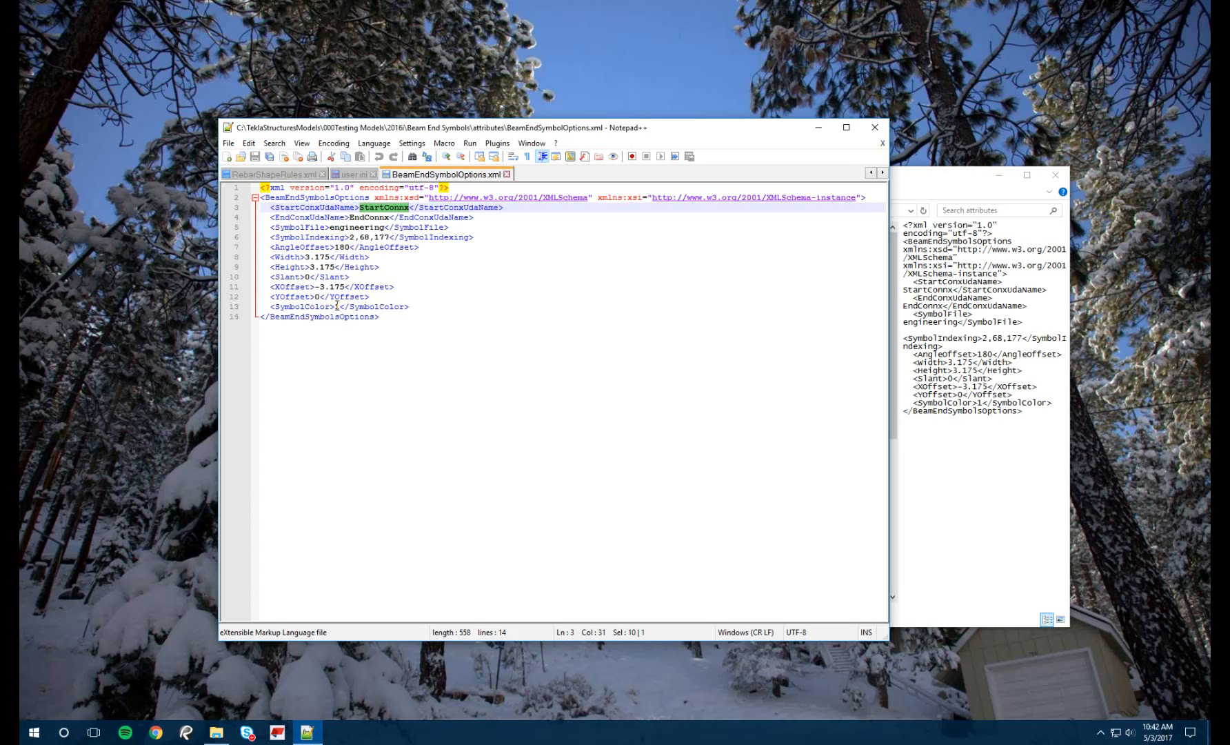
pyautogui.click(338, 306)
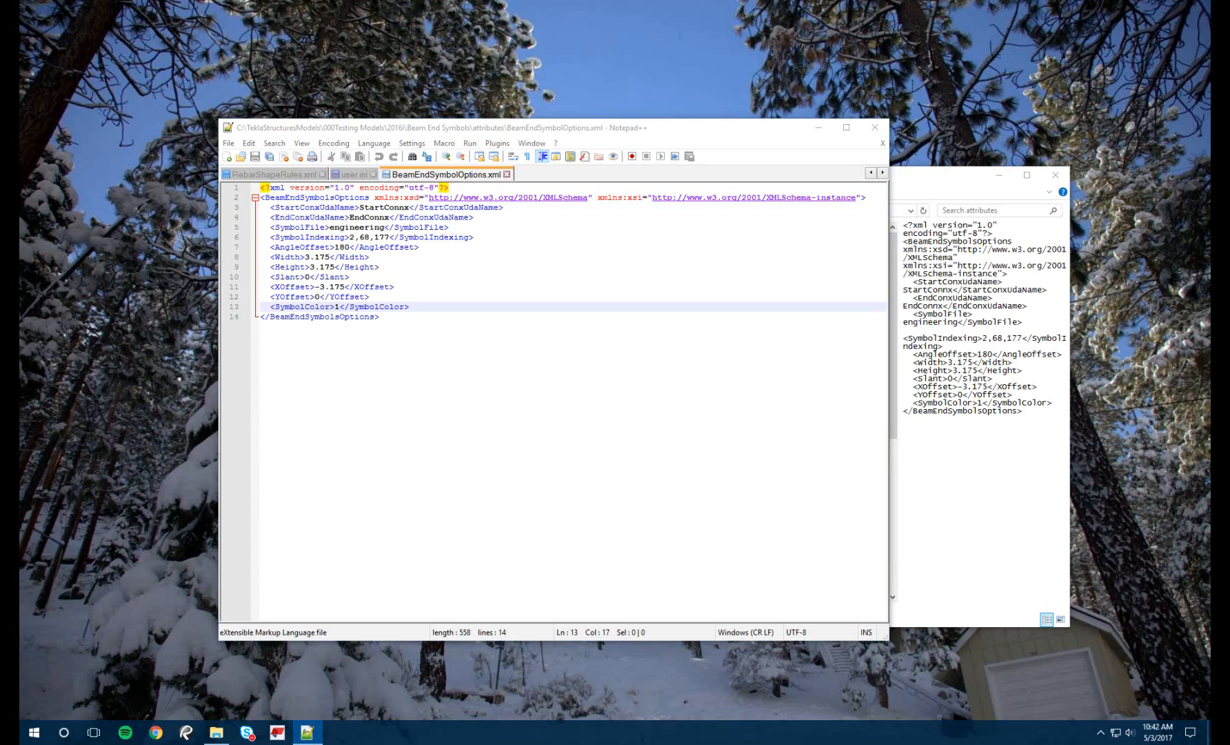
# Step: Switch to the browser and skim the Beam End Symbols support page, including its additional information and example file contents
pyautogui.moveTo(1210, 146); pyautogui.dragTo(303, 1)
pyautogui.scroll(16, 451, 305)
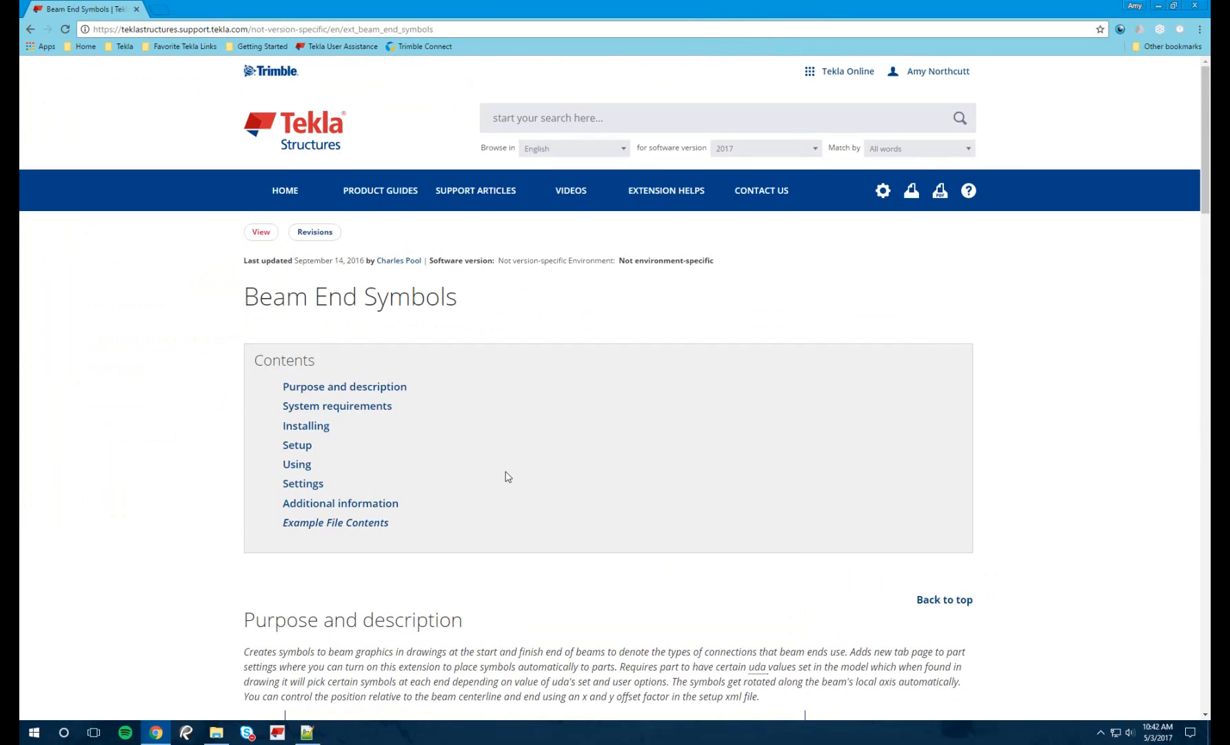
pyautogui.scroll(-20, 506, 476)
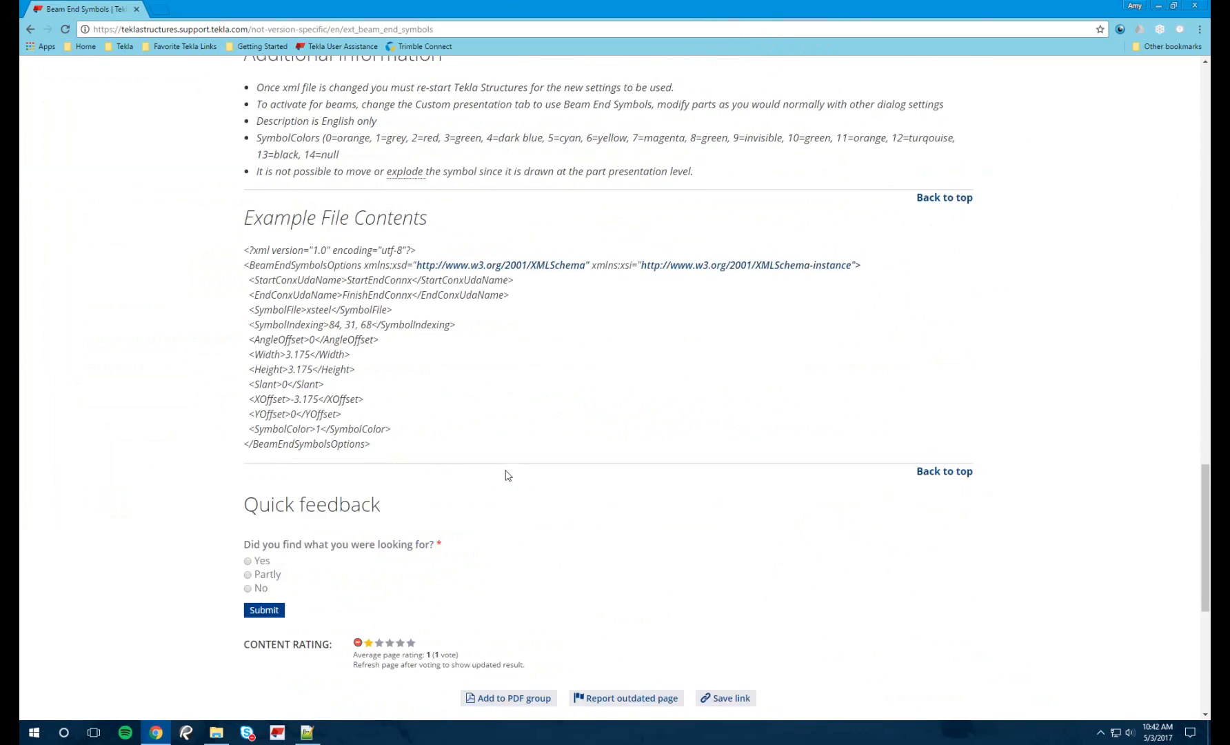
pyautogui.scroll(20, 510, 241)
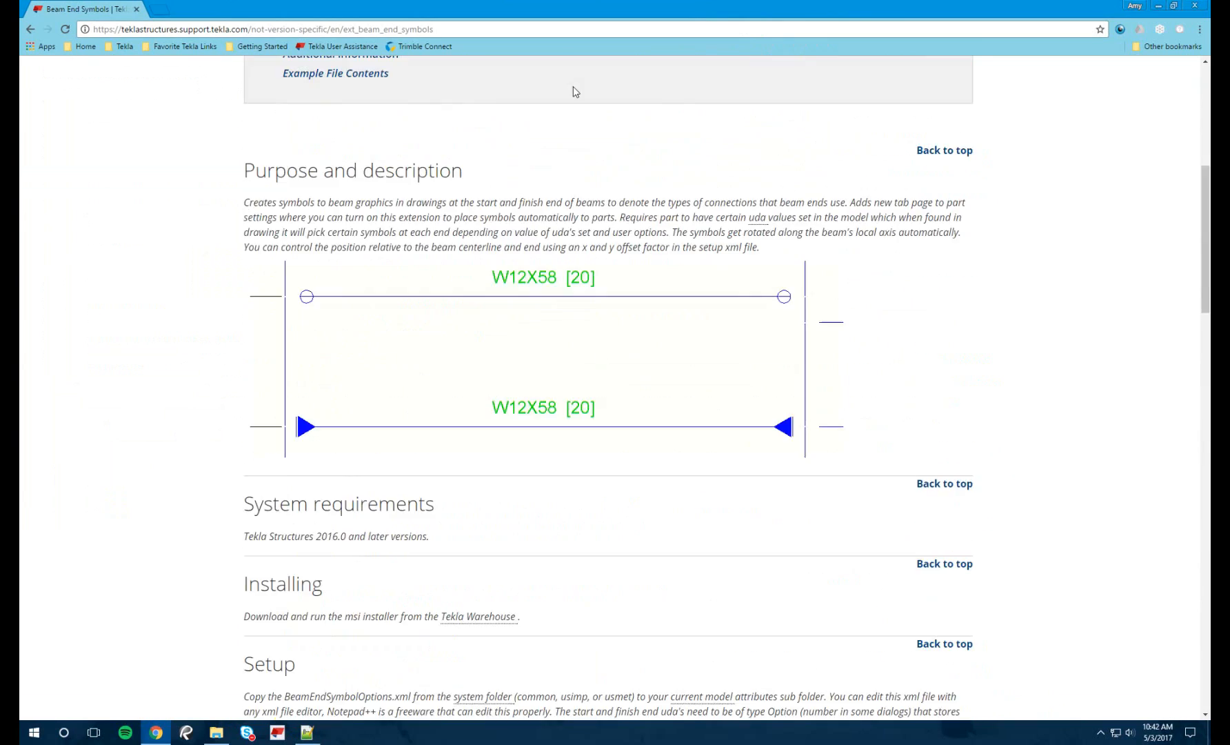
pyautogui.scroll(6, 573, 87)
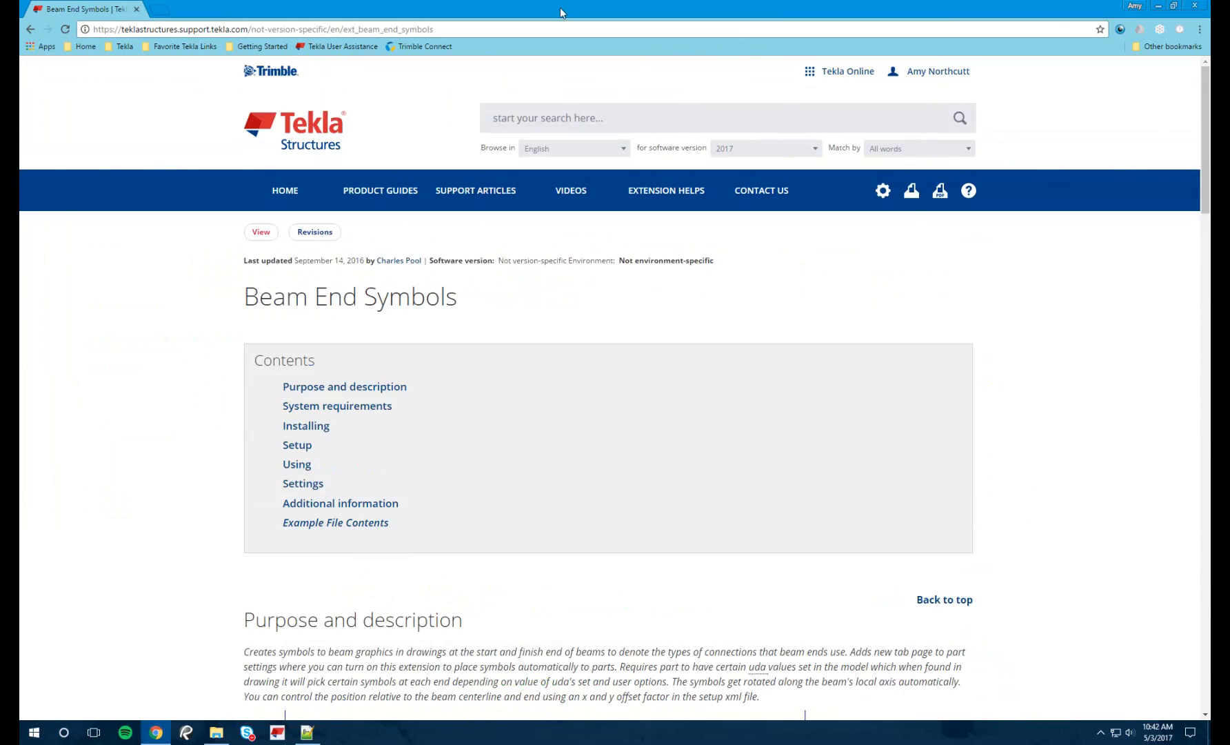
pyautogui.doubleClick(560, 8)
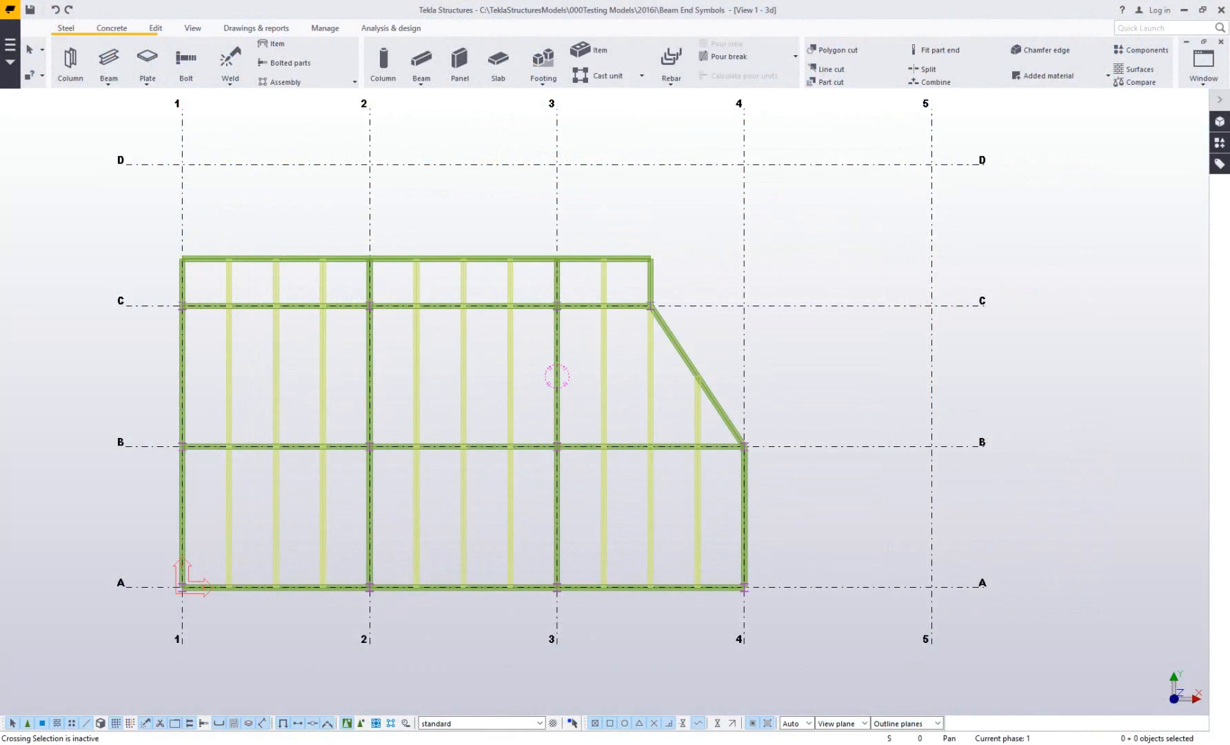
# Step: Switch to Tekla Structures and open the S200 FRAMING PLAN AT ELEV drawing from the drawing list
pyautogui.click(786, 355)
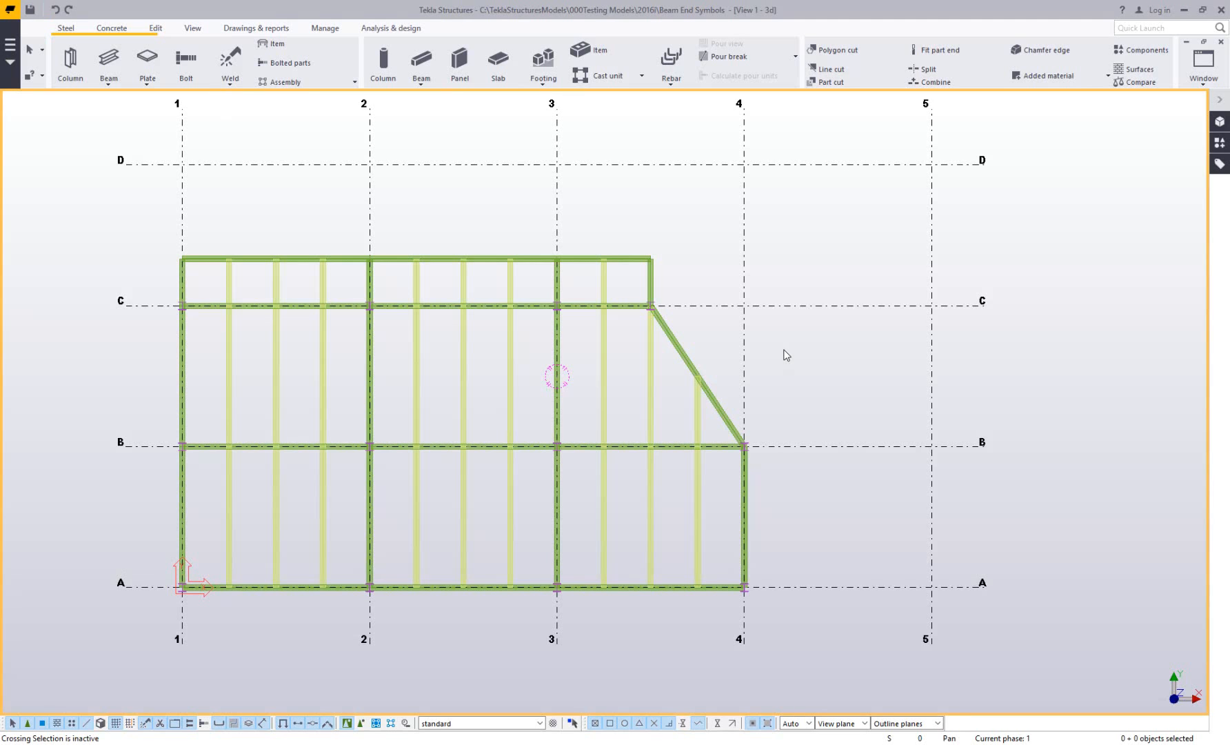
pyautogui.hotkey('ctrl', 'l')
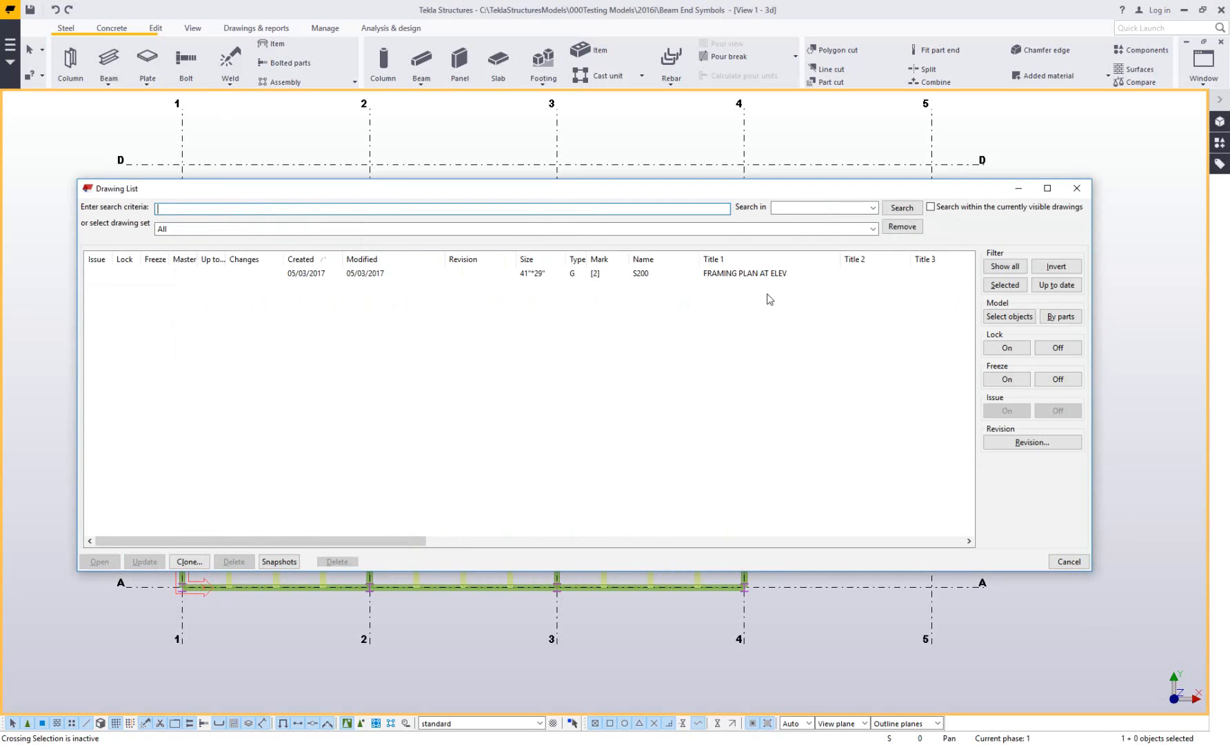
pyautogui.doubleClick(762, 274)
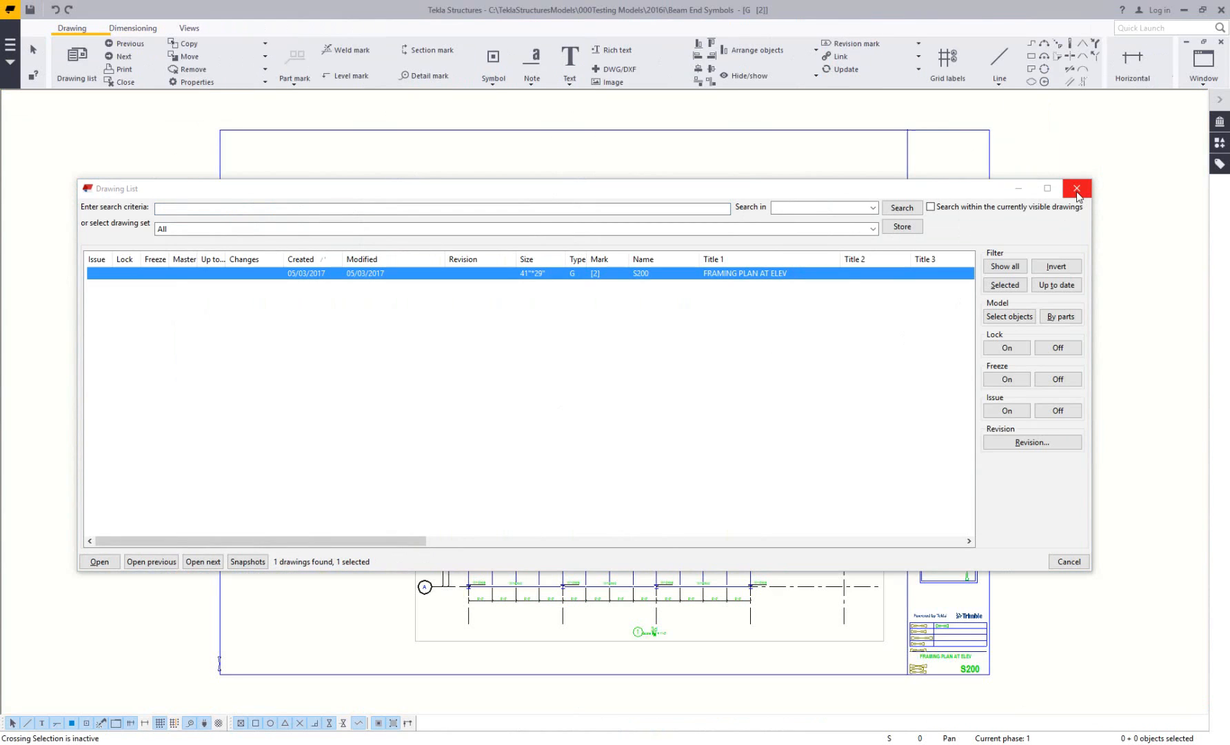
pyautogui.click(1077, 188)
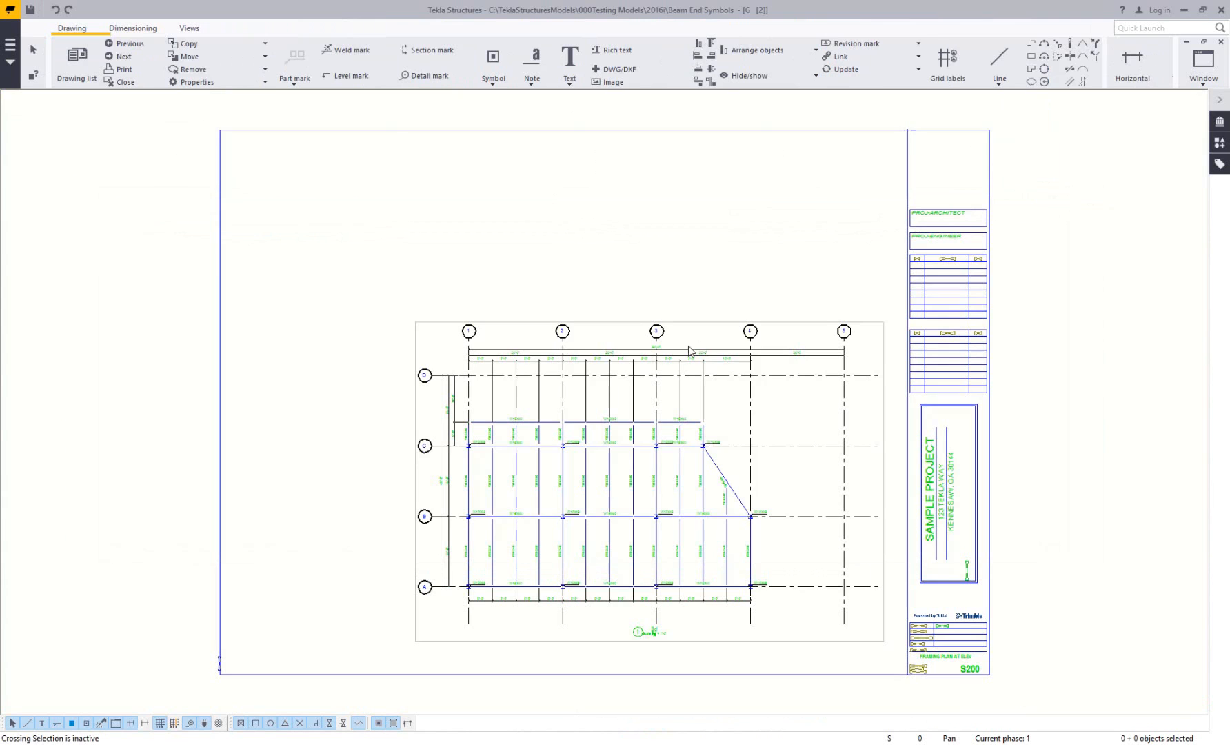
pyautogui.moveTo(683, 386)
pyautogui.mouseDown(button='middle')
pyautogui.moveTo(683, 401)
pyautogui.moveTo(654, 390)
pyautogui.mouseUp(button='middle')
pyautogui.scroll(5, 681, 379)
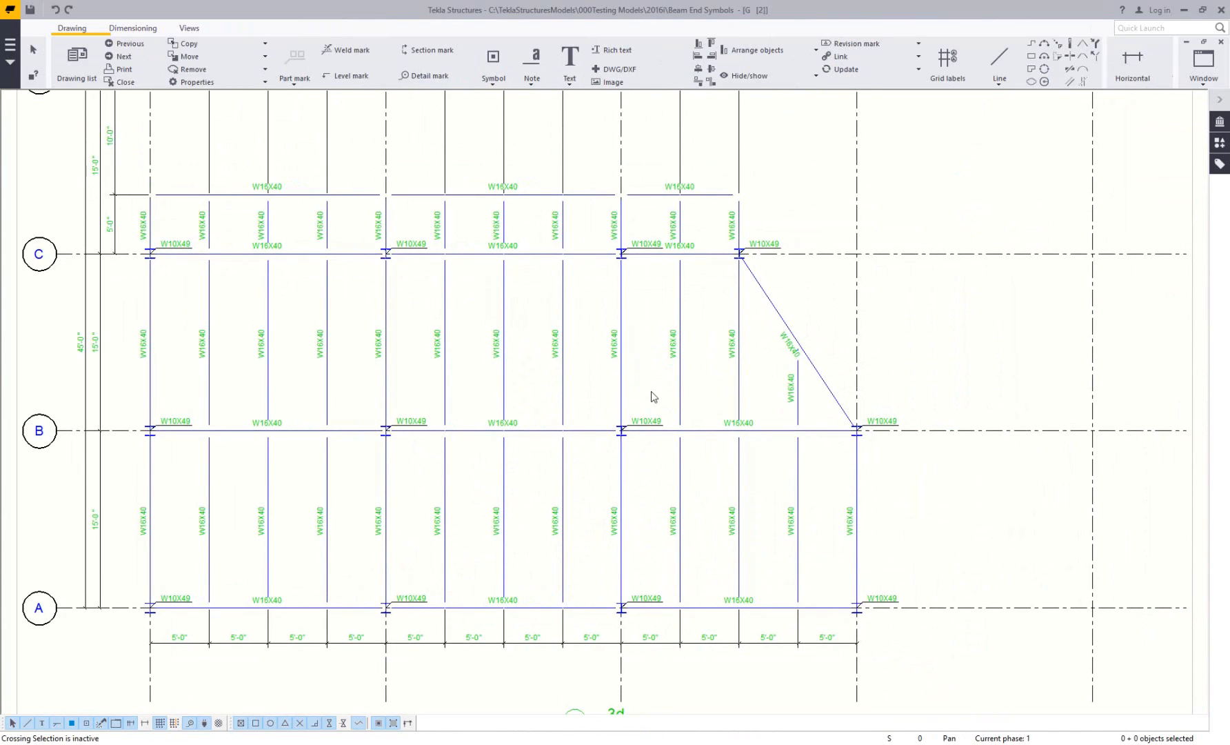
# Step: Apply the +Beams selection filter, which admits parts whose profile does not equal W10*
pyautogui.hotkey('ctrl', 'g')
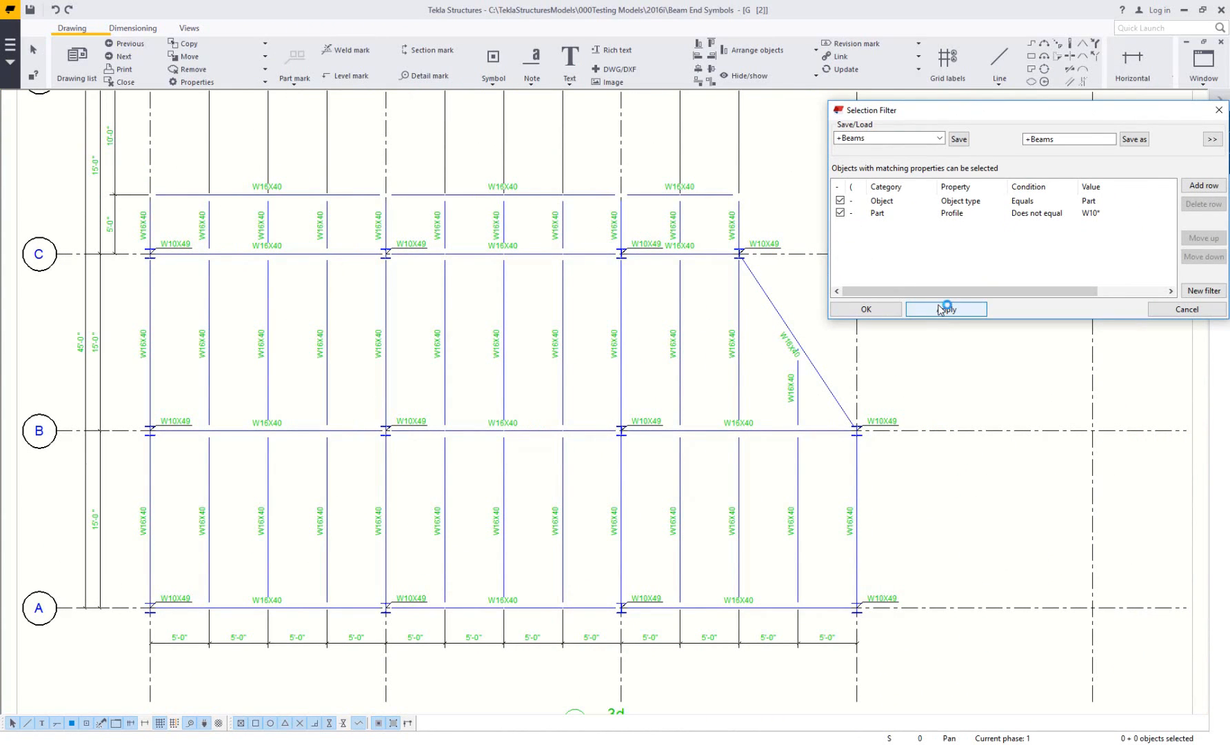
pyautogui.click(946, 308)
pyautogui.moveTo(959, 117); pyautogui.dragTo(915, 121)
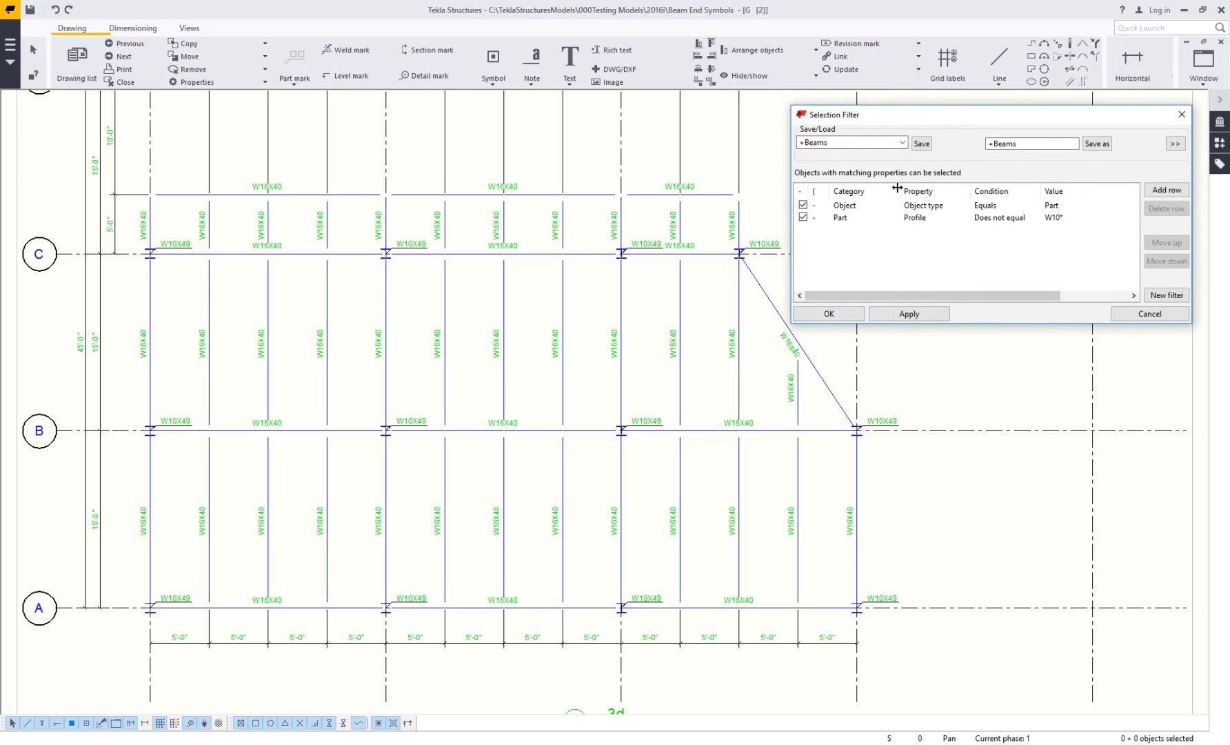
pyautogui.click(1182, 115)
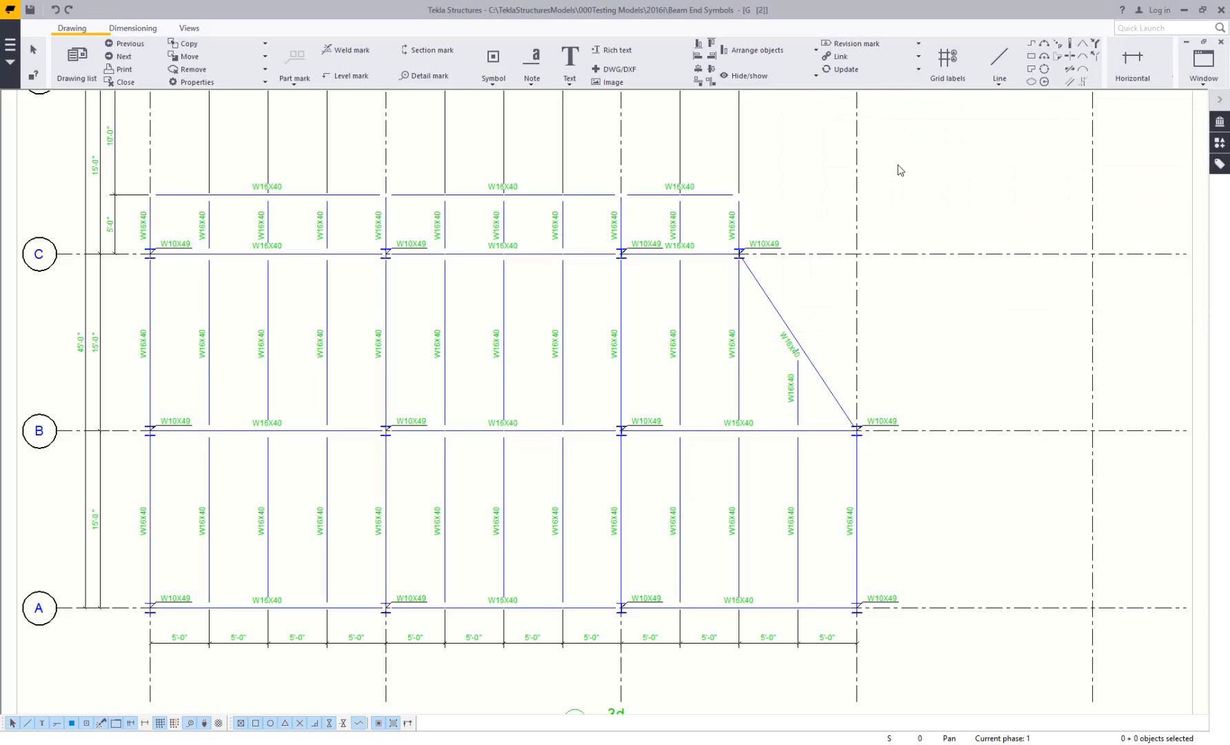
# Step: Restrict selection to parts and select all the beams in the framing plan
pyautogui.moveTo(923, 158)
pyautogui.mouseDown()
pyautogui.moveTo(266, 560)
pyautogui.moveTo(128, 670)
pyautogui.moveTo(201, 646)
pyautogui.moveTo(942, 165)
pyautogui.mouseUp()
pyautogui.doubleClick(75, 722)
pyautogui.moveTo(969, 127); pyautogui.dragTo(123, 667)
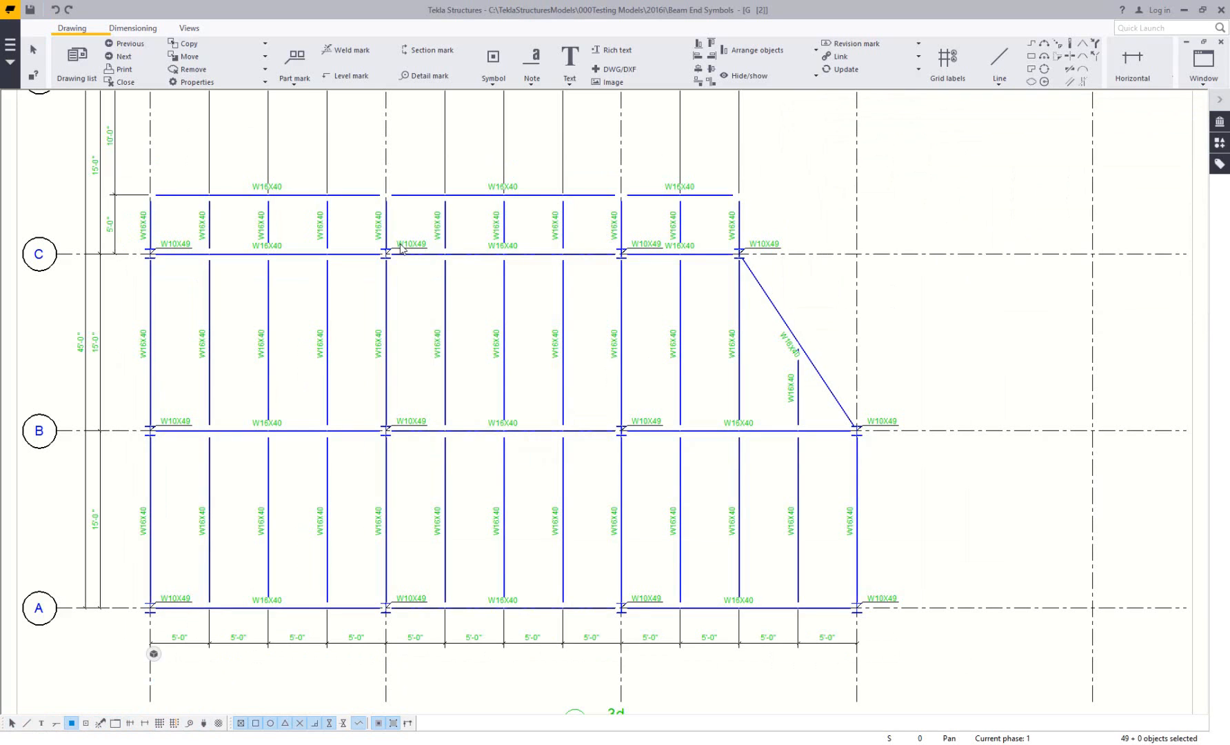
# Step: Set the custom presentation of the selected framing plan beams to Beam End Symbols in their drawing part properties
pyautogui.scroll(5, 379, 268)
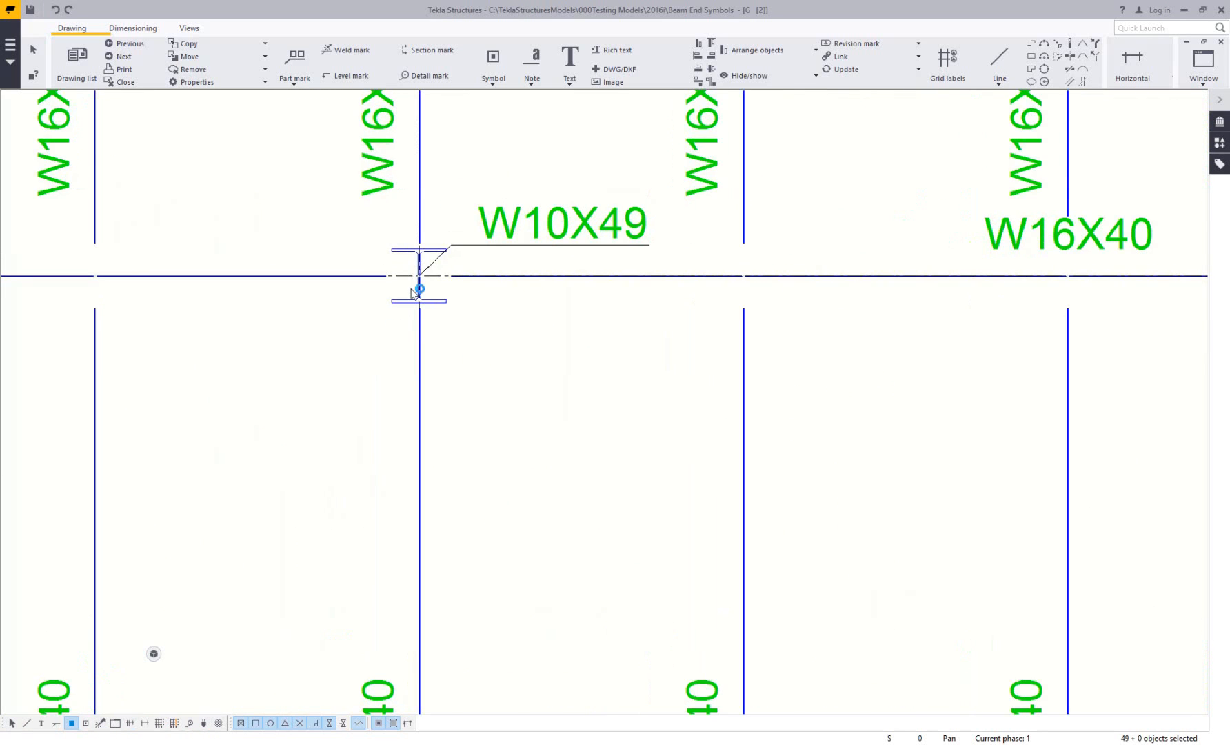
pyautogui.scroll(-5, 416, 290)
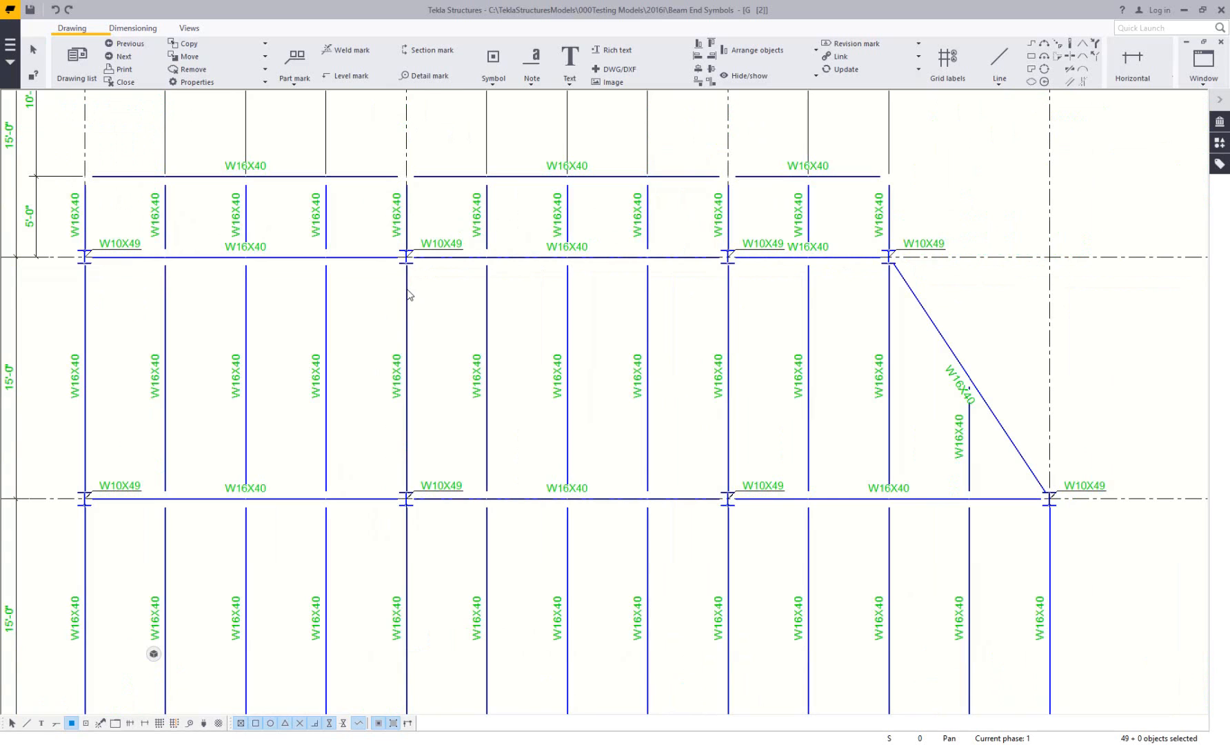
pyautogui.hotkey('alt', 'Return')
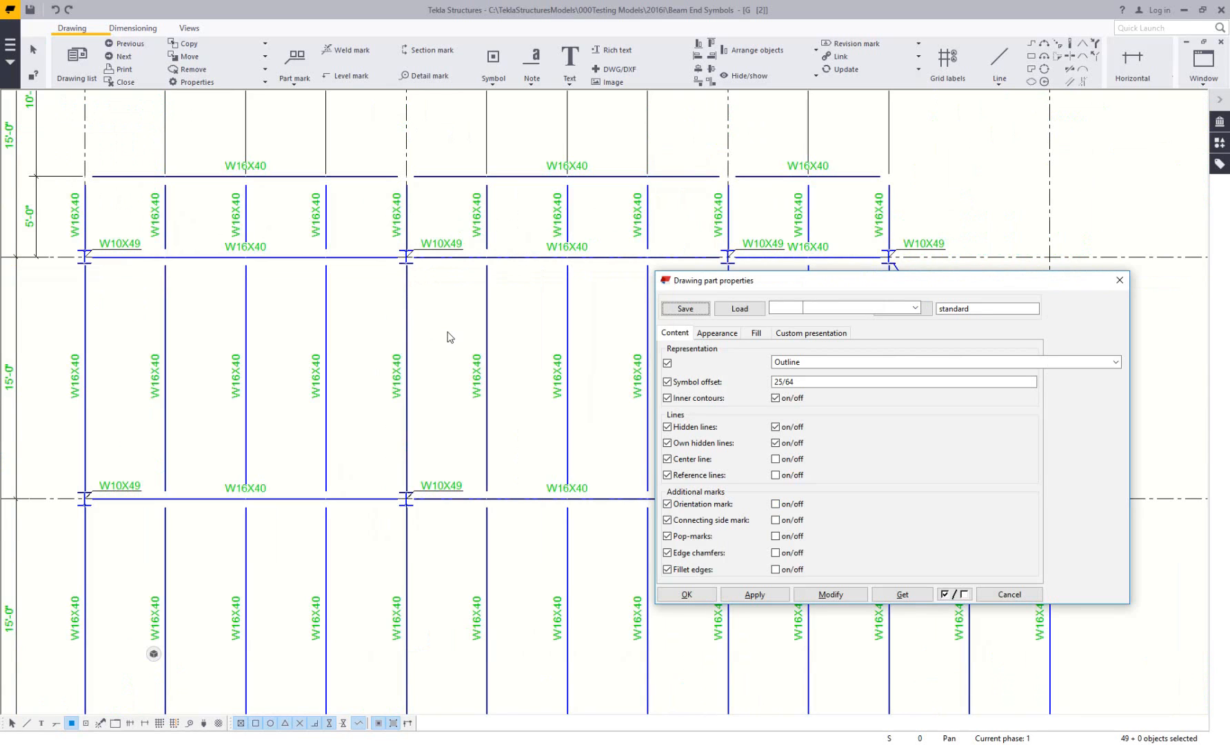
pyautogui.scroll(-2, 397, 288)
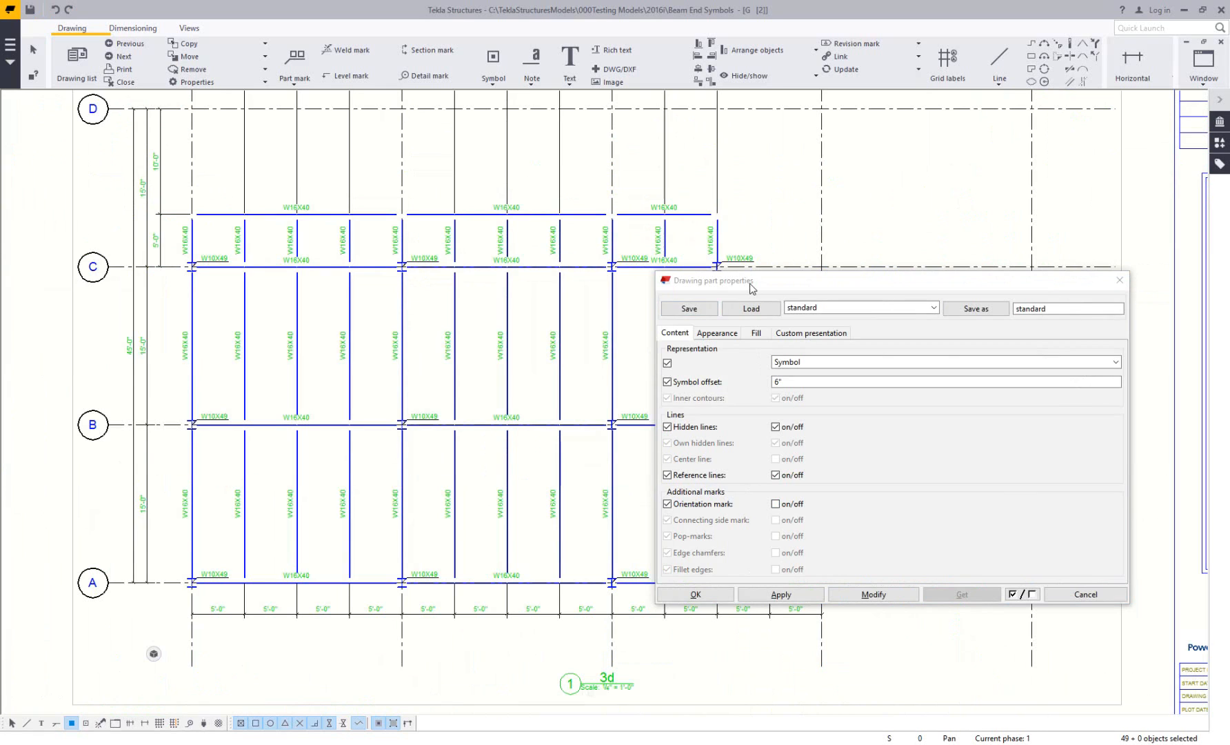
pyautogui.moveTo(755, 284); pyautogui.dragTo(764, 160)
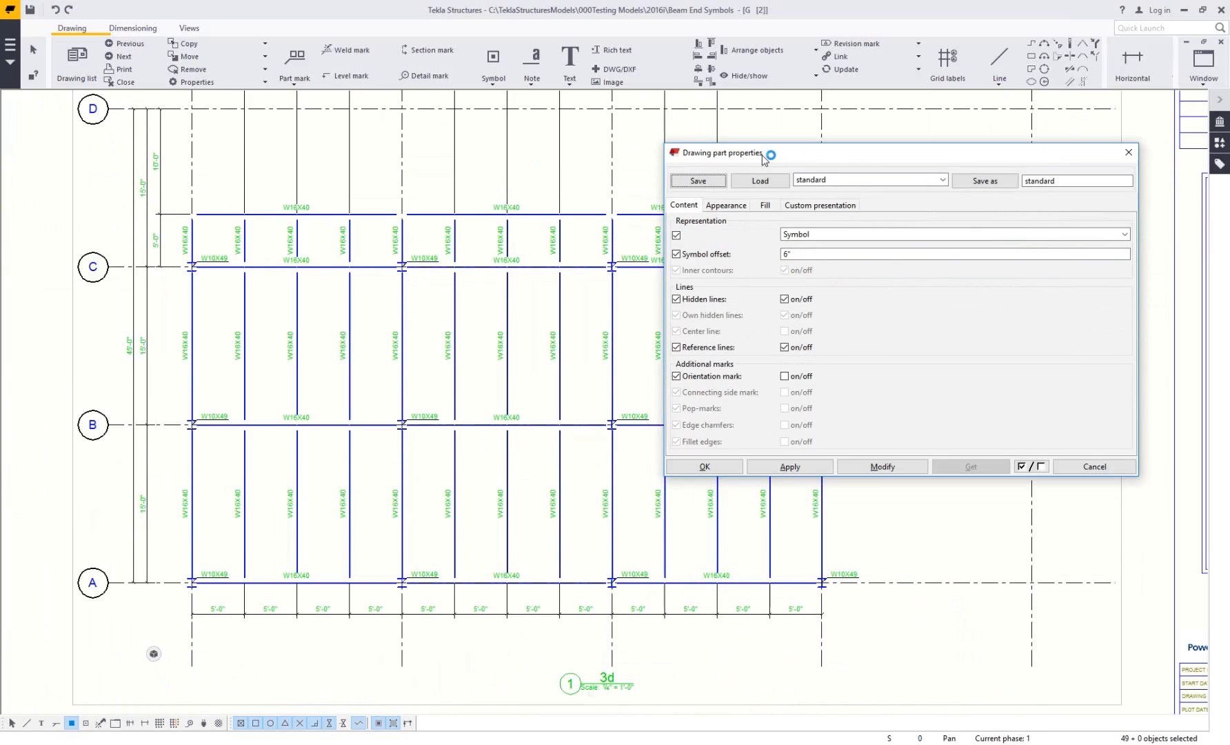
pyautogui.click(805, 206)
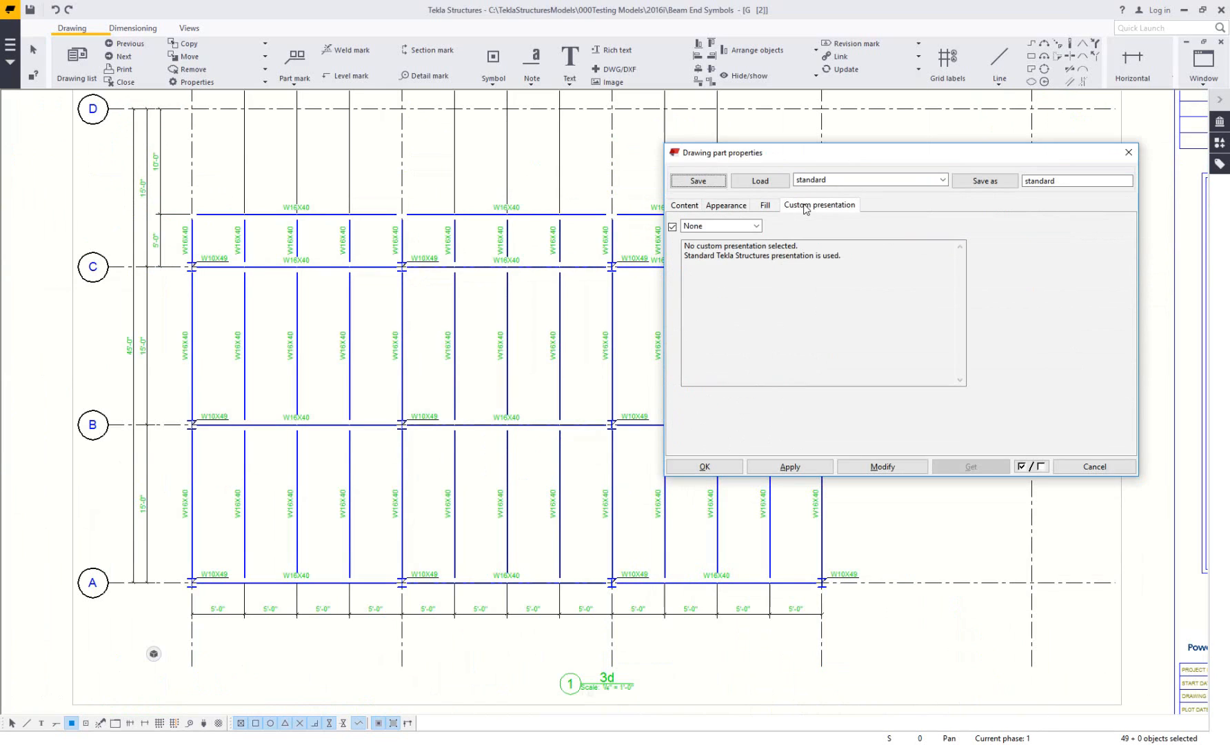
pyautogui.click(756, 227)
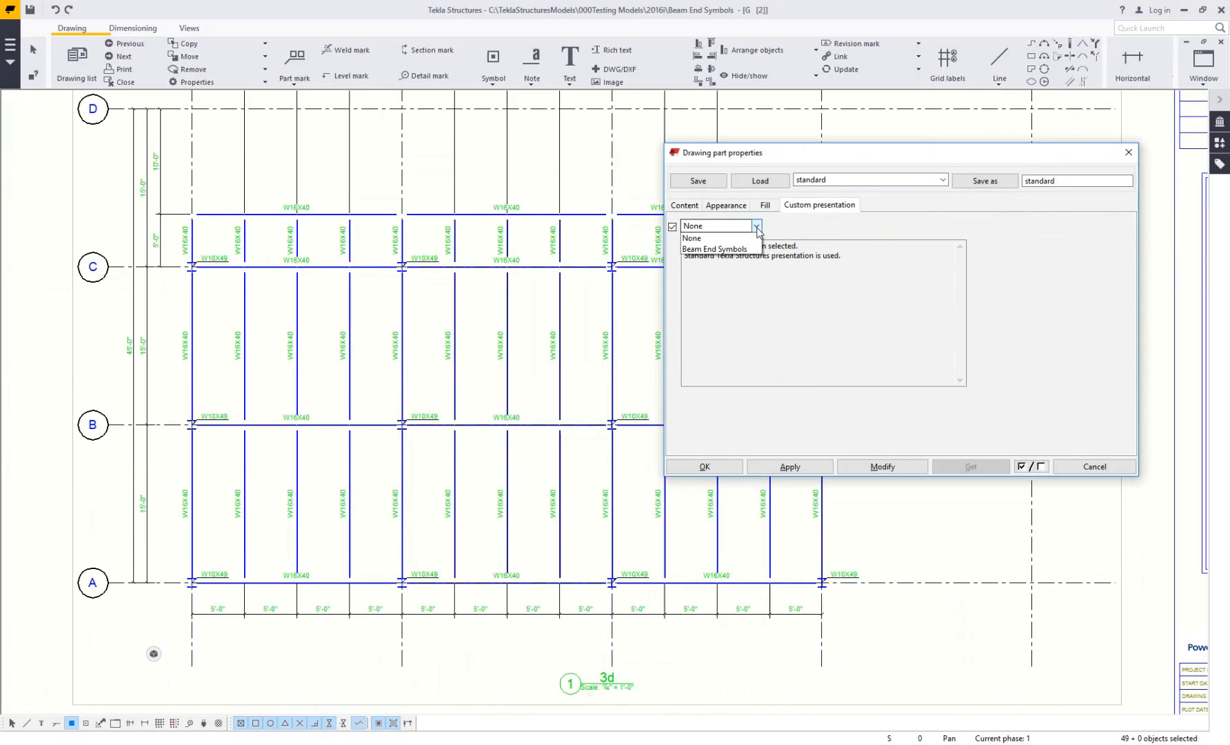
pyautogui.click(715, 252)
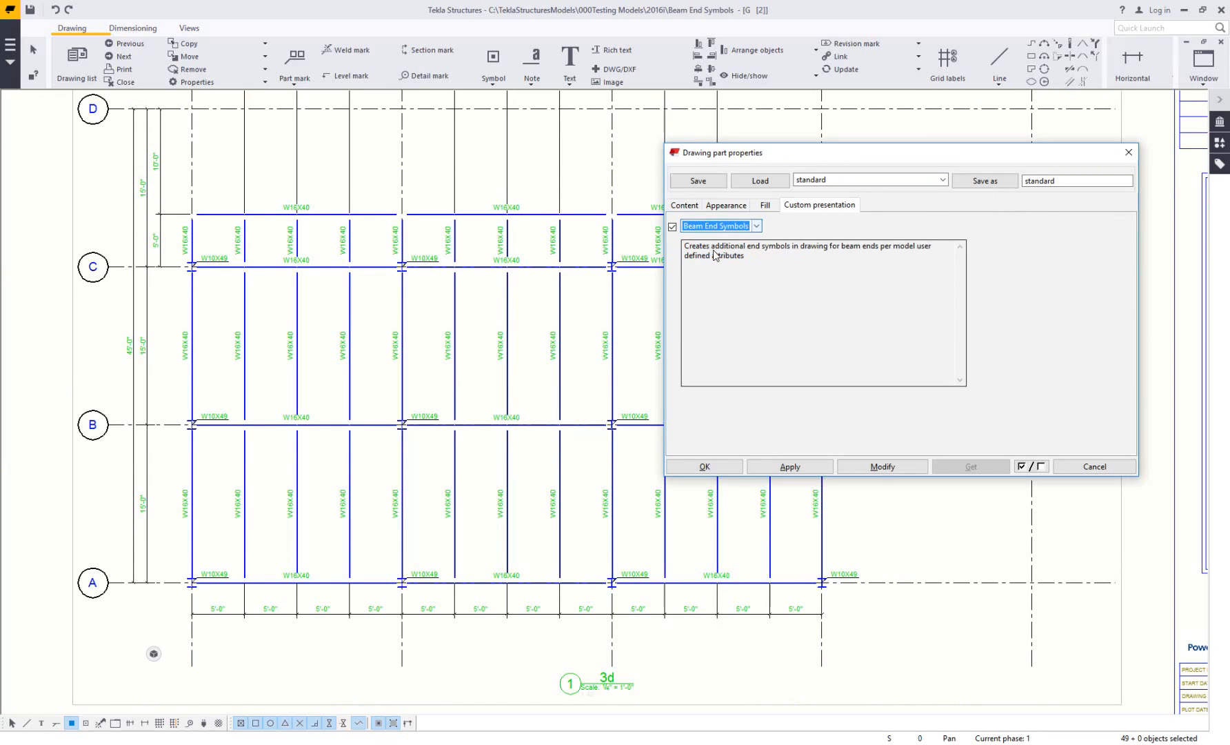
pyautogui.click(884, 466)
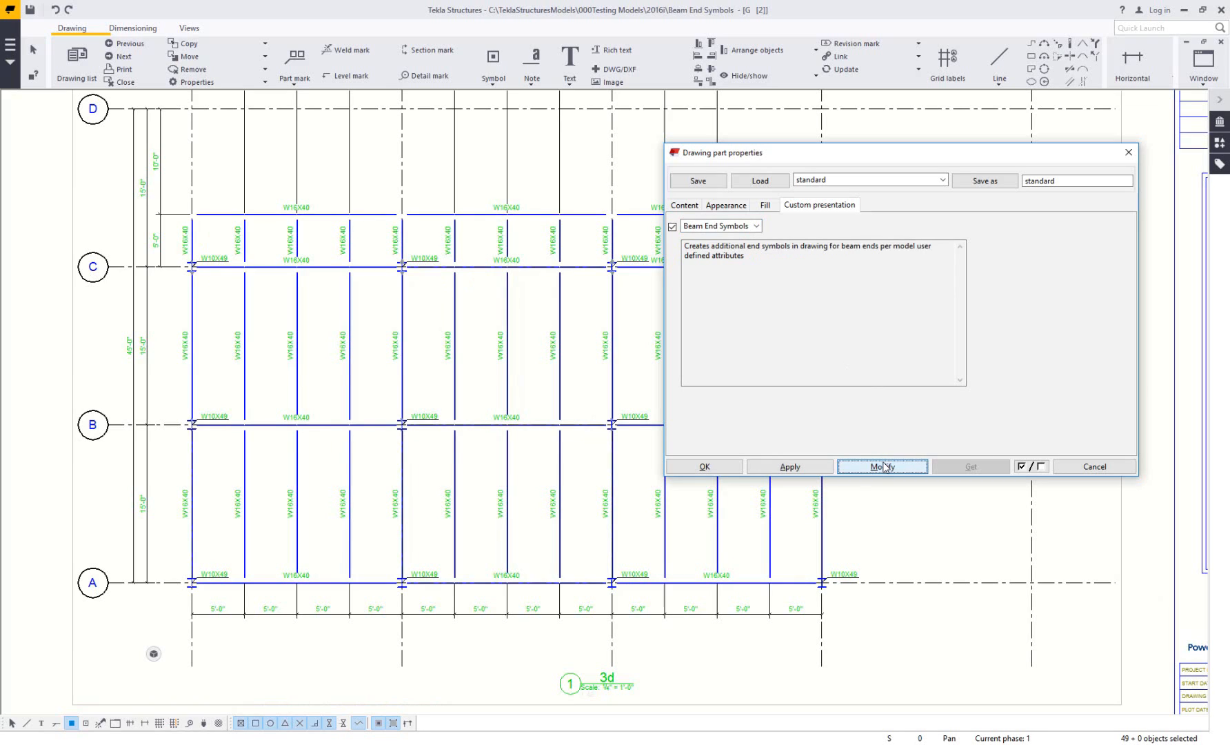
pyautogui.click(717, 467)
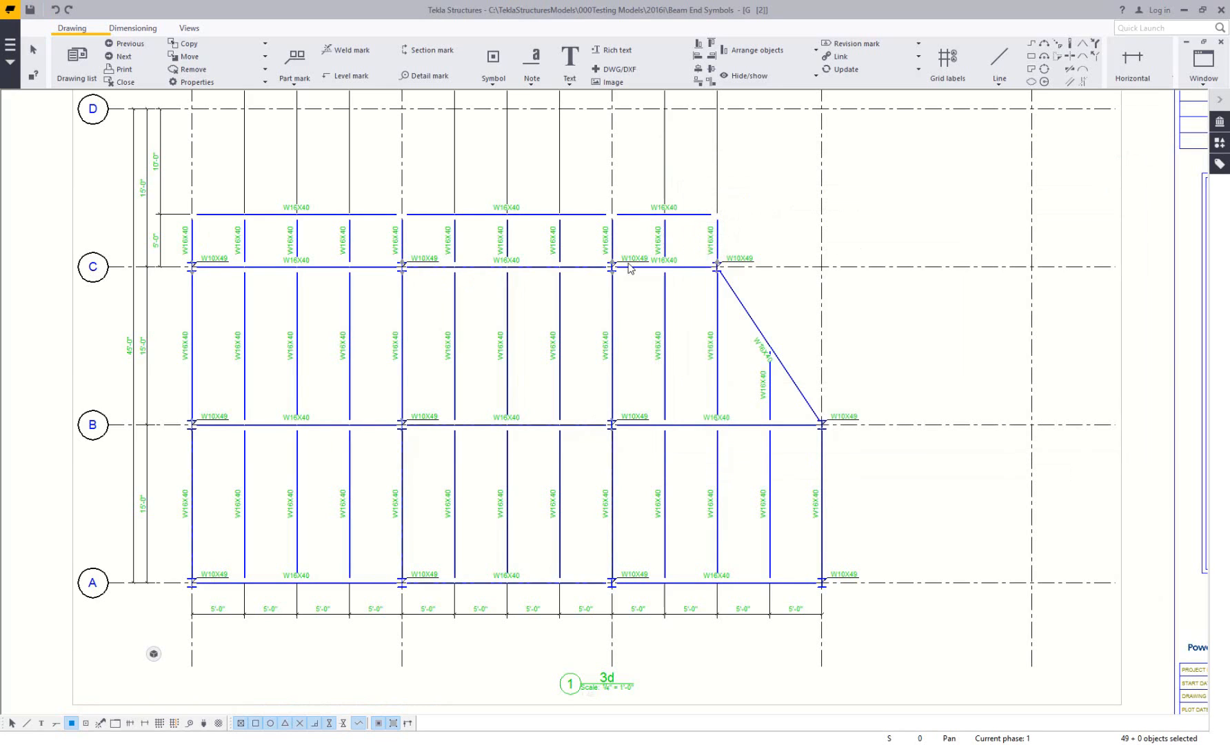
# Step: Examine the beam end symbols at the two easternmost grid C columns and at the column on grids B and 3
pyautogui.scroll(6, 621, 269)
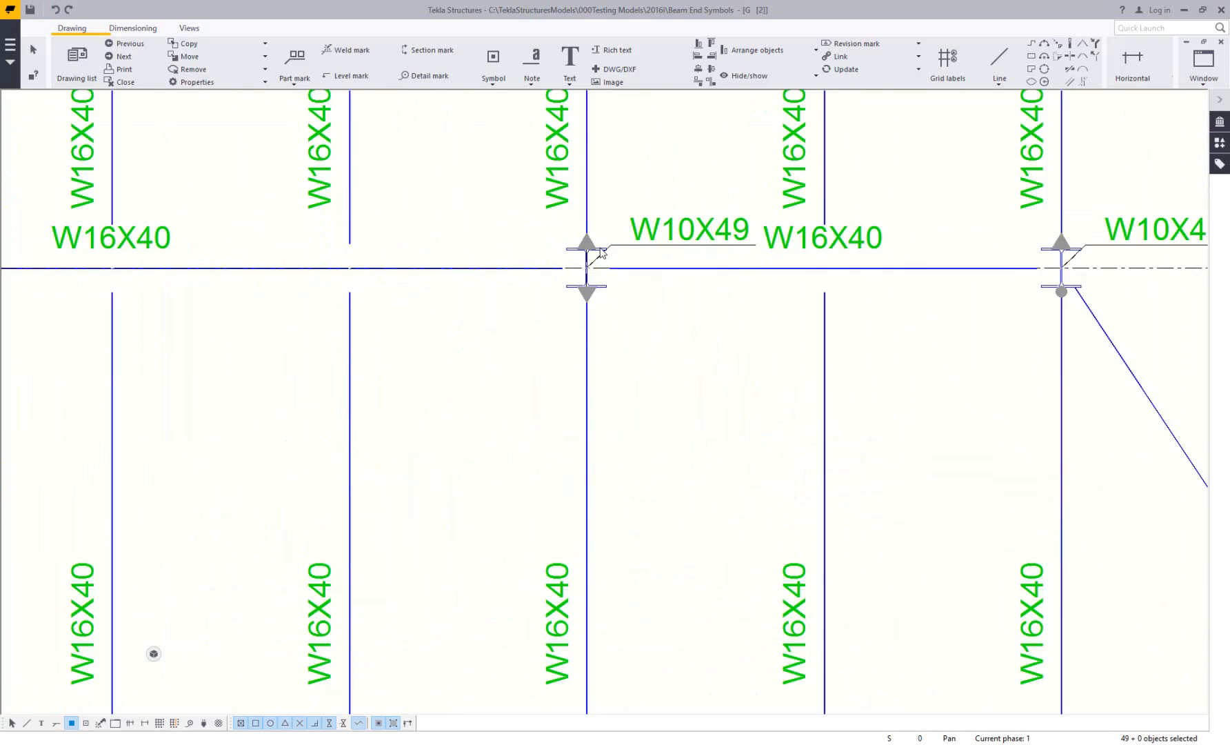
pyautogui.click(580, 231)
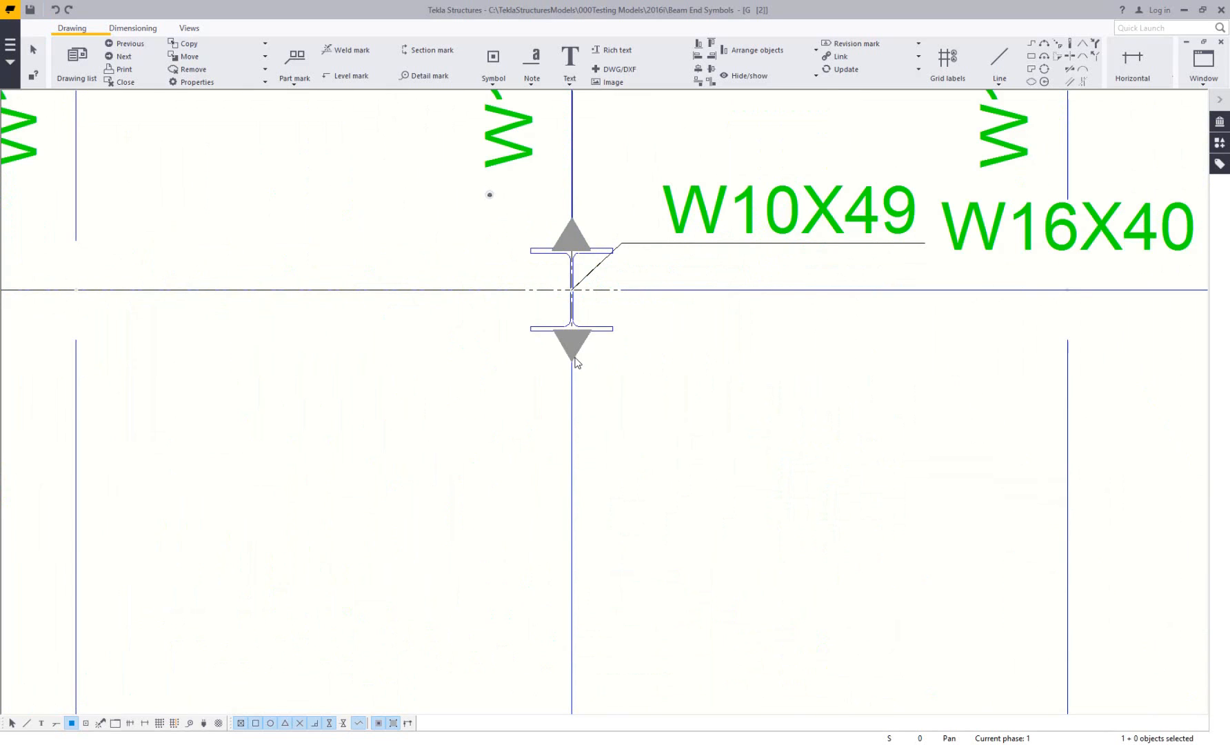
pyautogui.moveTo(626, 402); pyautogui.dragTo(560, 322, button='middle')
pyautogui.scroll(-3, 560, 322)
pyautogui.moveTo(790, 347); pyautogui.dragTo(597, 354, button='middle')
pyautogui.scroll(3, 745, 301)
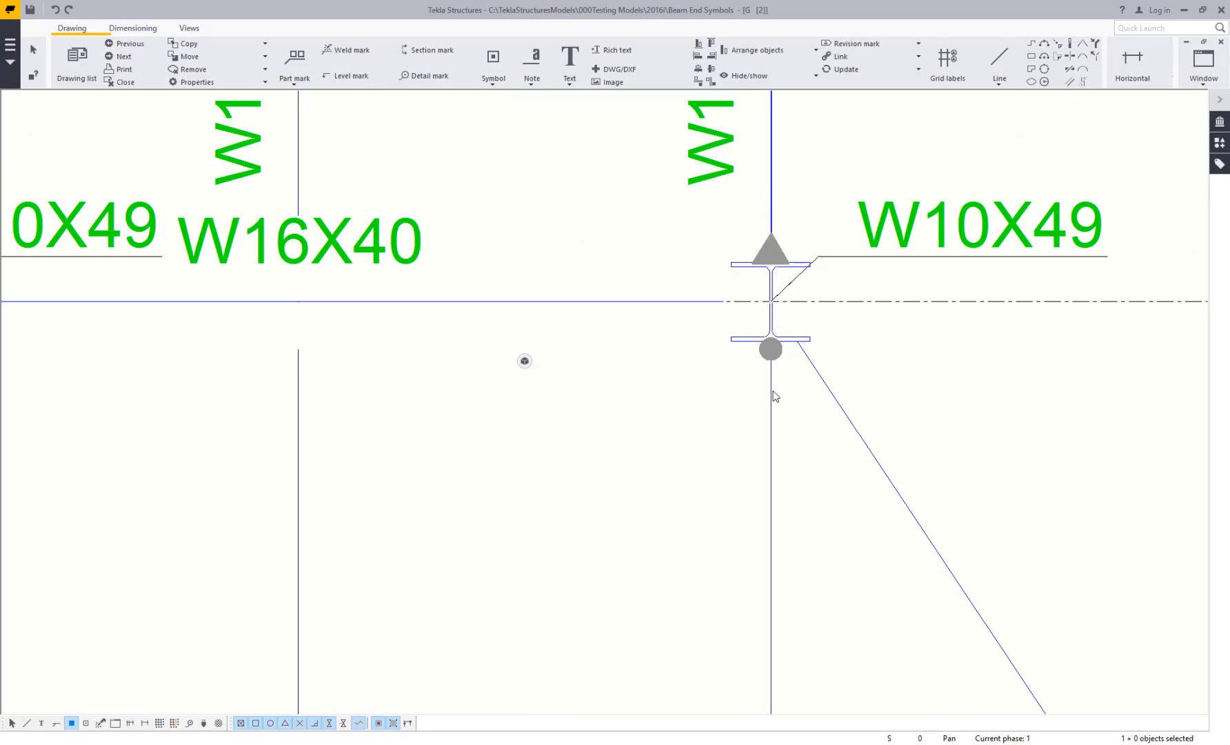
pyautogui.scroll(-5, 734, 307)
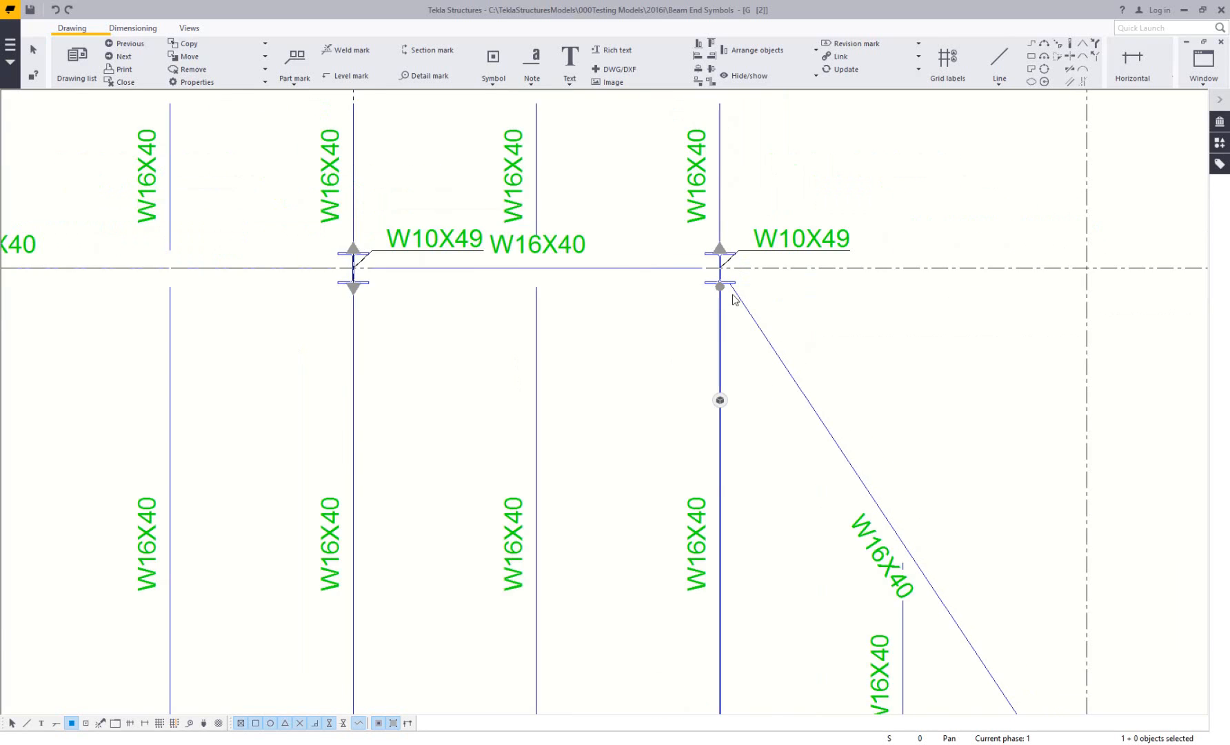
pyautogui.moveTo(750, 554)
pyautogui.mouseDown(button='middle')
pyautogui.moveTo(742, 418)
pyautogui.moveTo(756, 343)
pyautogui.moveTo(834, 349)
pyautogui.mouseUp(button='middle')
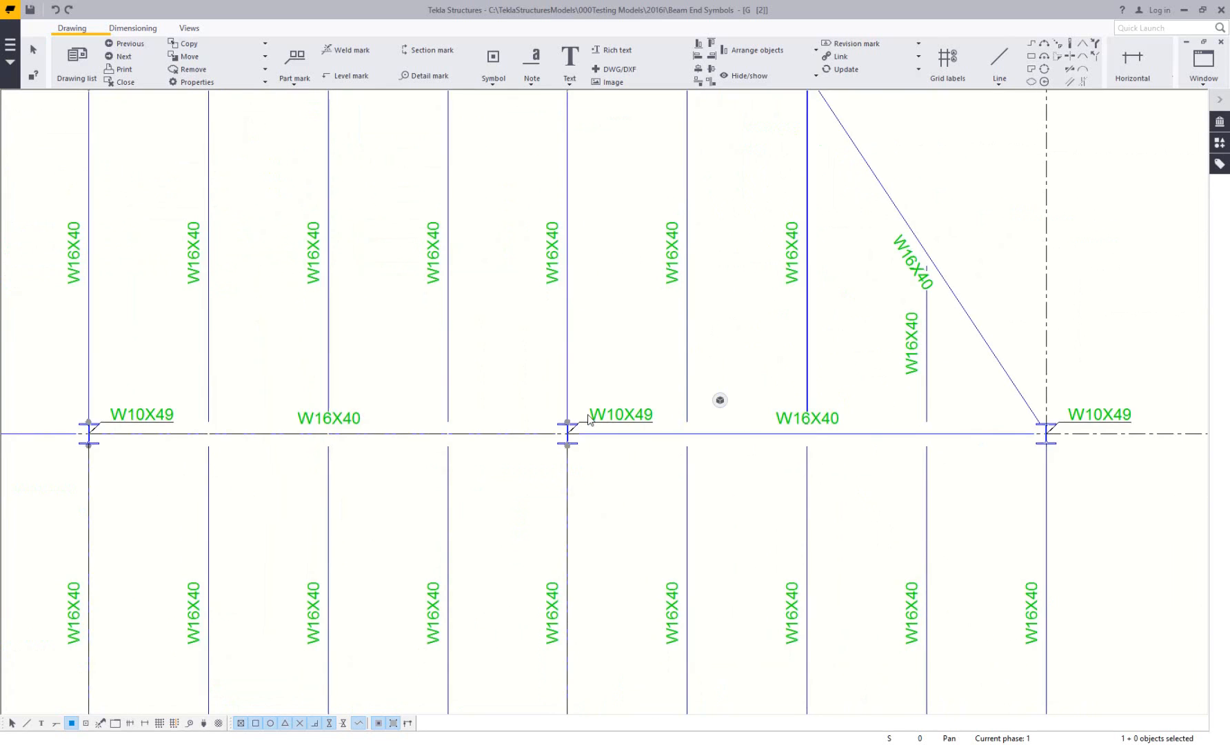
pyautogui.scroll(3, 567, 424)
pyautogui.scroll(3, 568, 426)
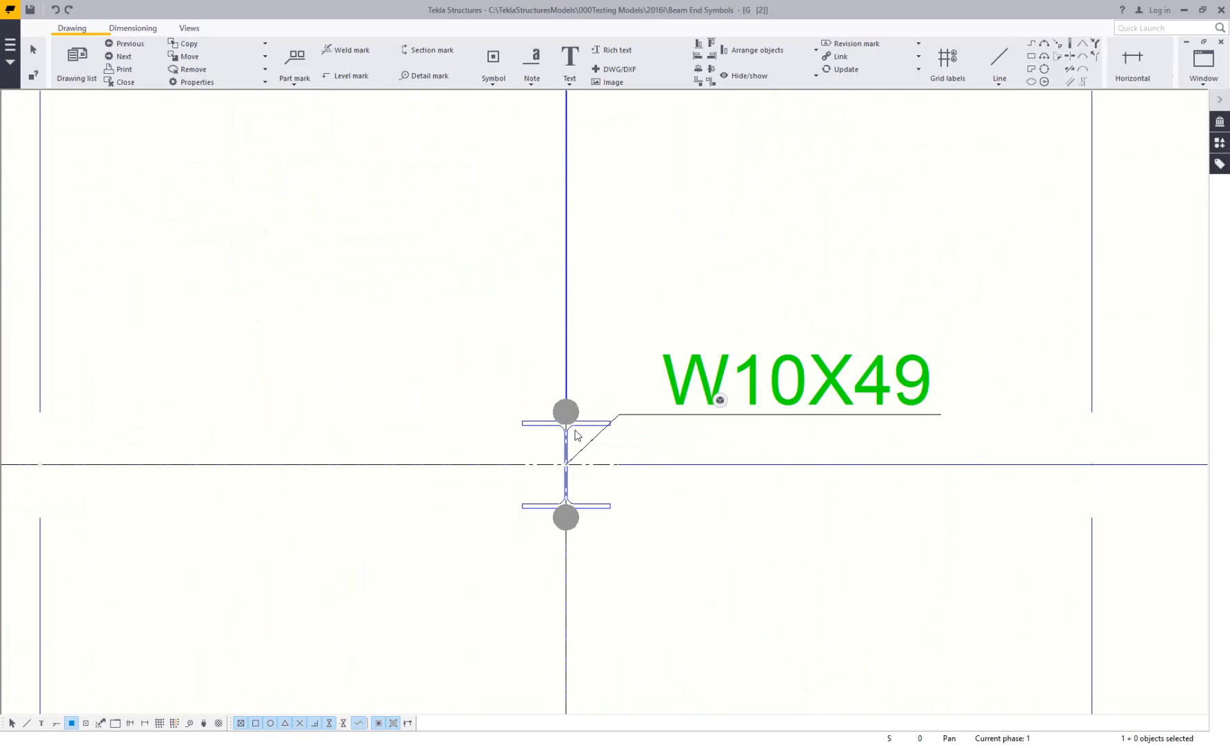
# Step: Compare the end symbols of the beams above and below the grid C columns at grid 3 and at the diagonal beam
pyautogui.scroll(-6, 593, 420)
pyautogui.moveTo(532, 489)
pyautogui.mouseDown(button='middle')
pyautogui.moveTo(793, 299)
pyautogui.moveTo(584, 623)
pyautogui.moveTo(594, 640)
pyautogui.mouseUp(button='middle')
pyautogui.scroll(4, 645, 222)
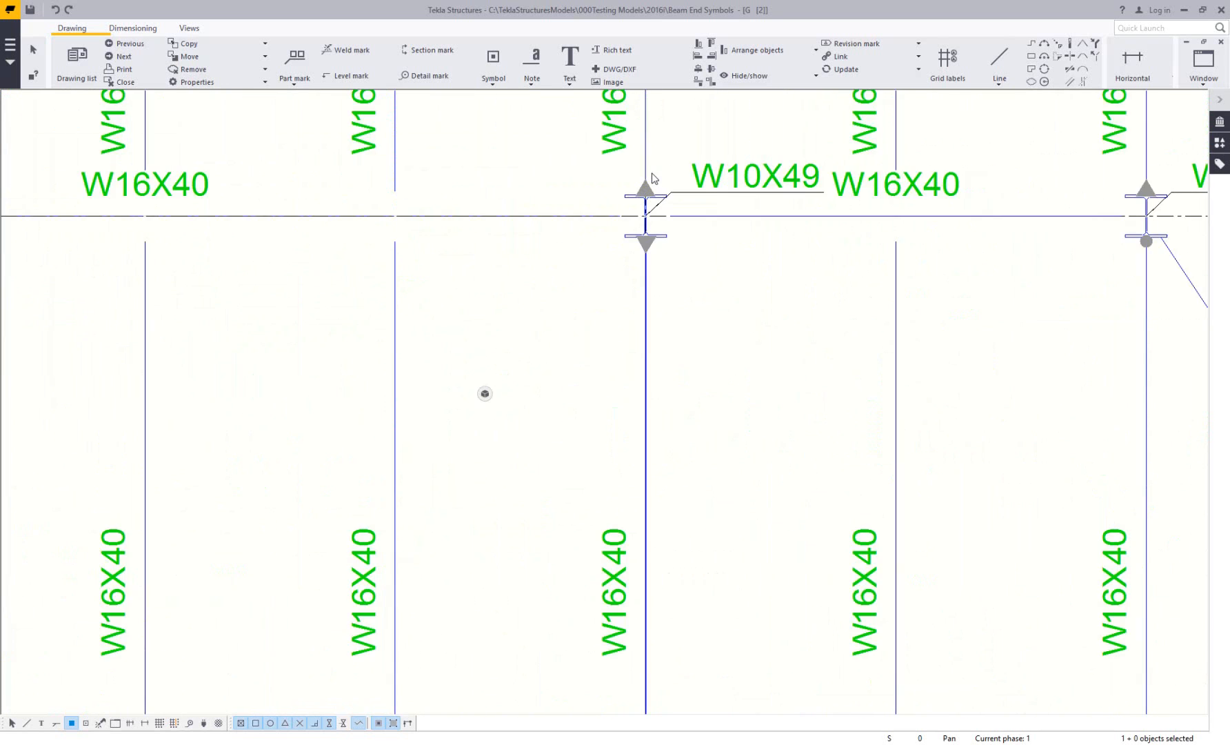
pyautogui.moveTo(648, 270); pyautogui.dragTo(641, 353, button='middle')
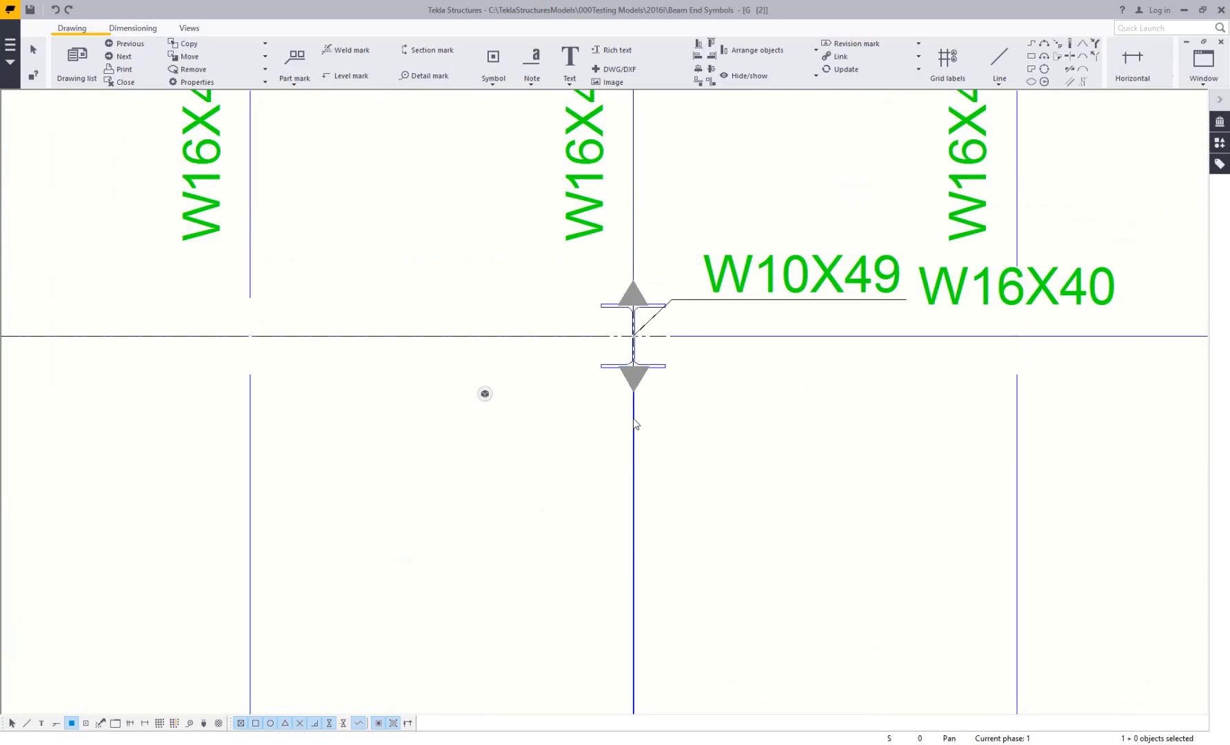
pyautogui.scroll(-3, 634, 317)
pyautogui.scroll(-2, 629, 226)
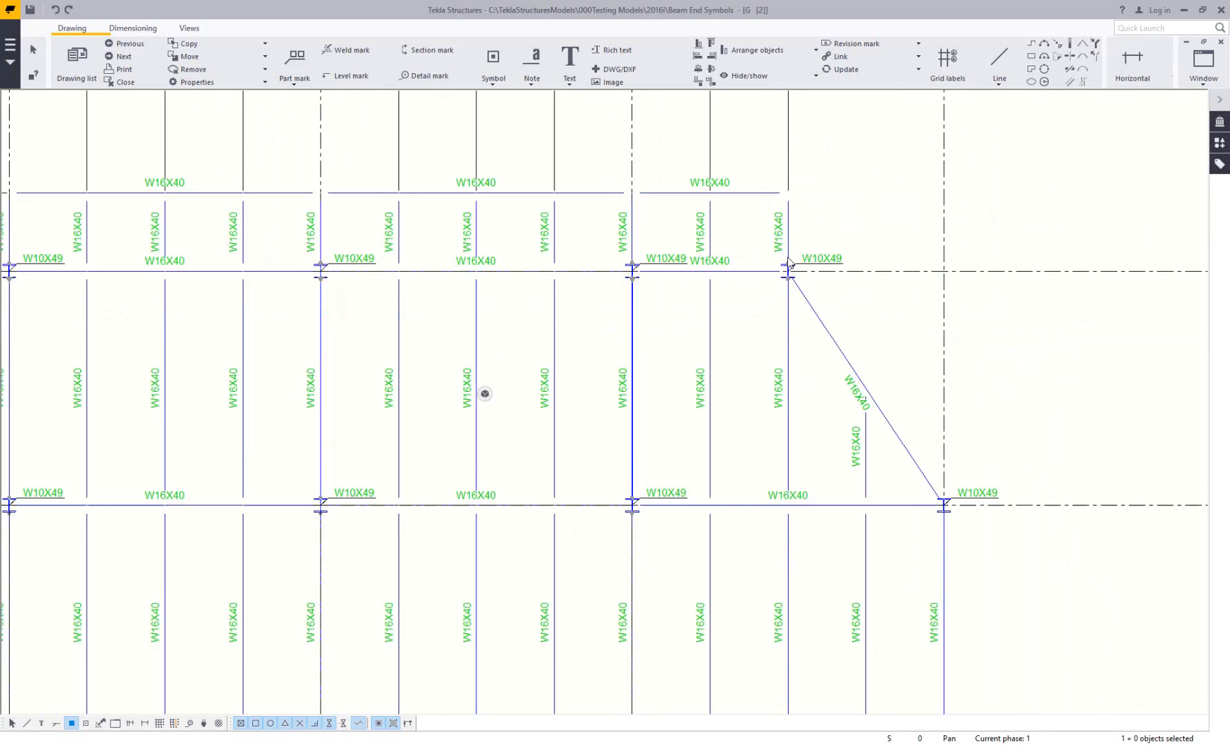
pyautogui.scroll(4, 793, 289)
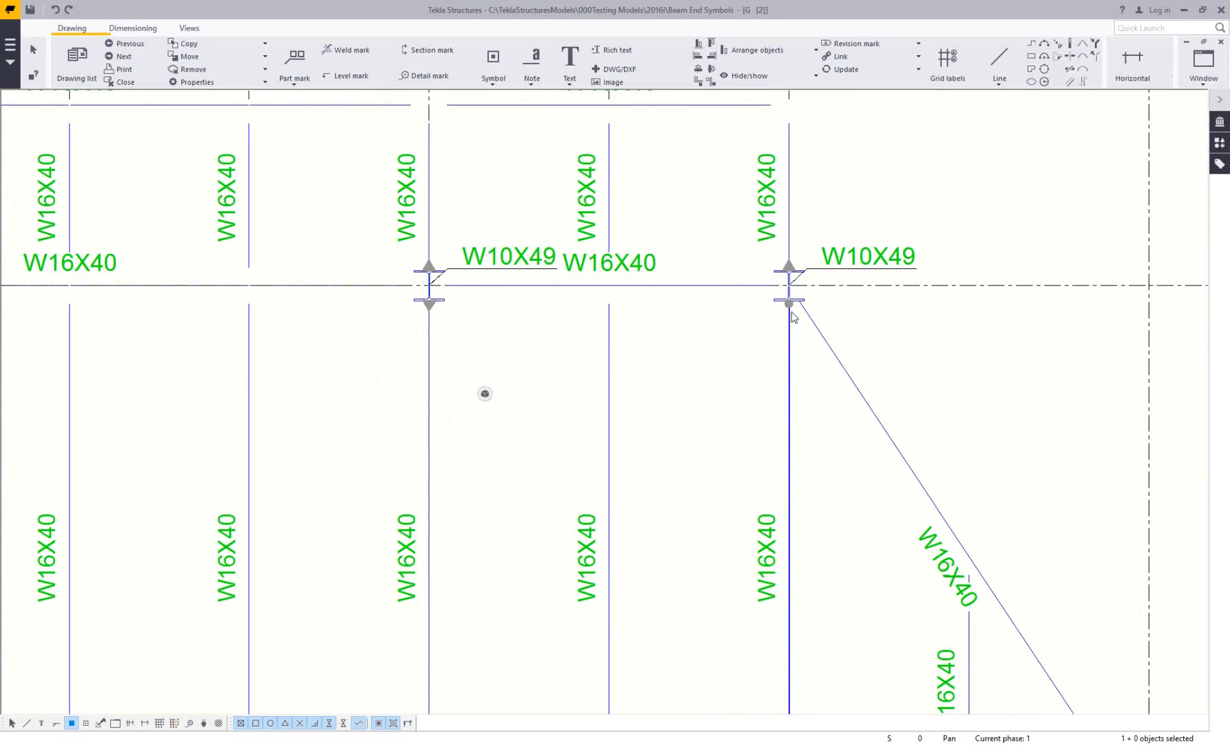
pyautogui.scroll(3, 787, 335)
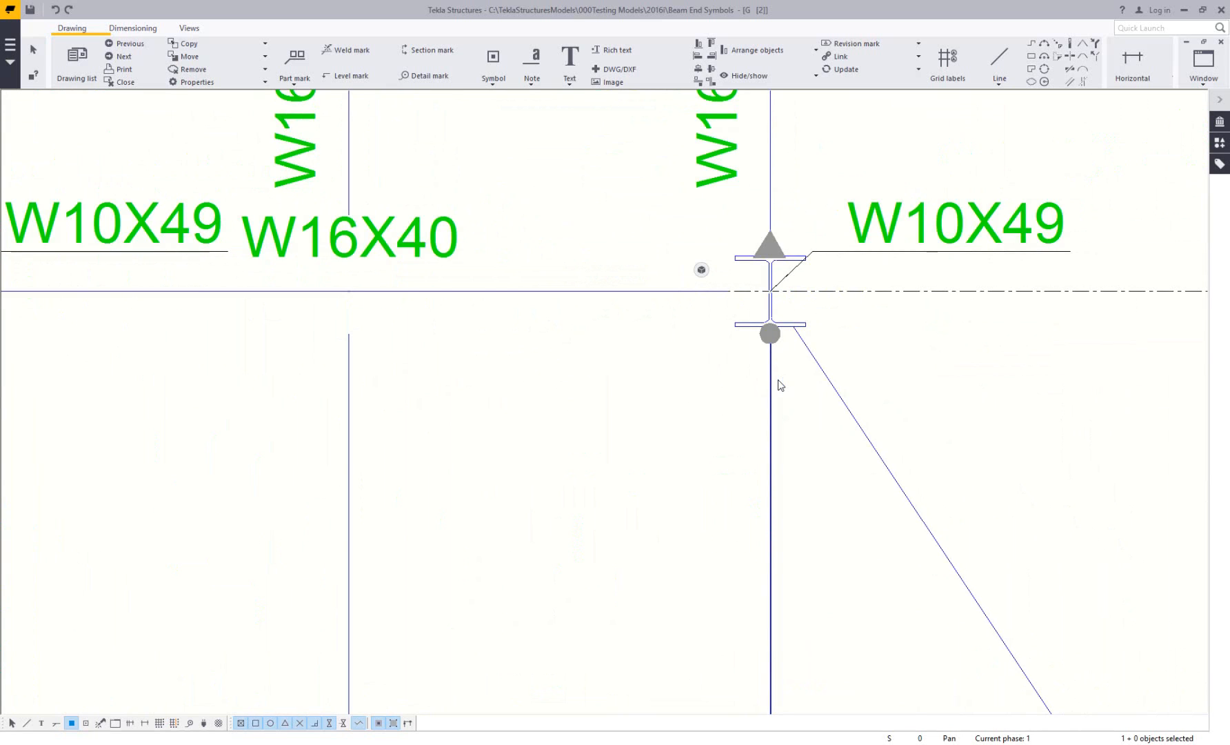
pyautogui.scroll(-2, 781, 385)
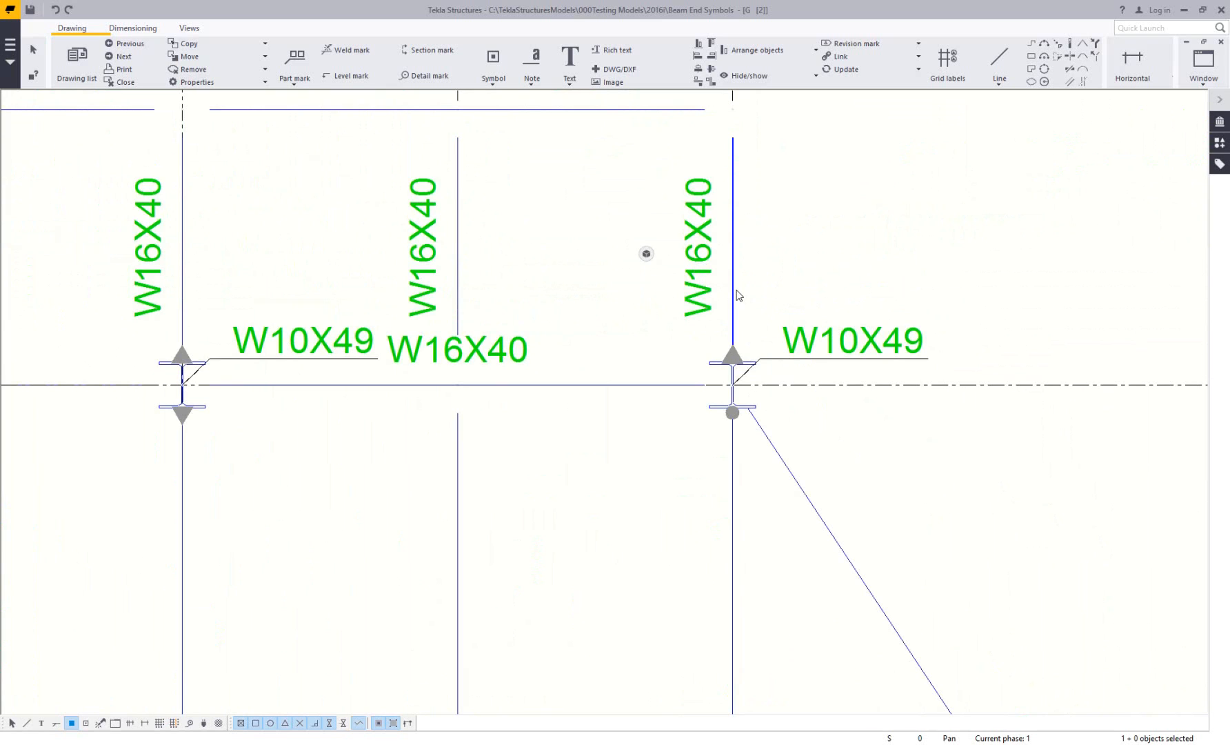
# Step: Clear the selection and close the framing plan drawing, keeping the changes and creating a snapshot
pyautogui.click(870, 227)
pyautogui.scroll(-2, 883, 225)
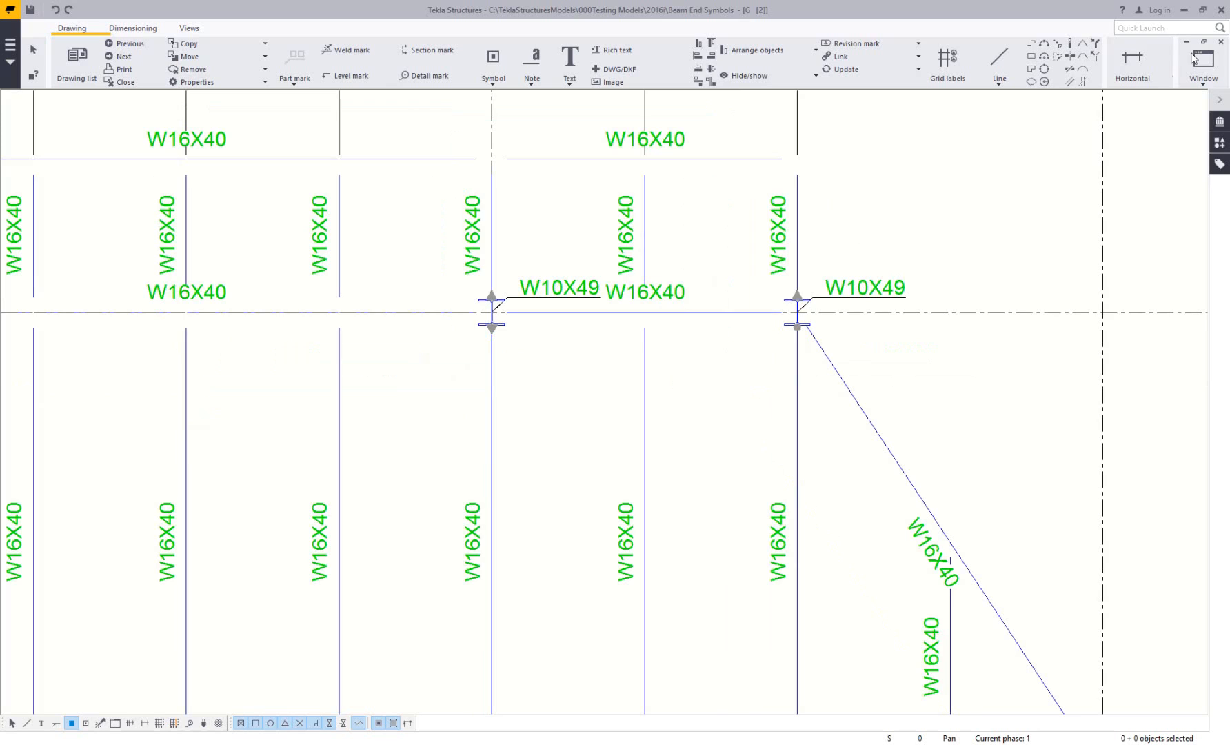
pyautogui.click(1221, 43)
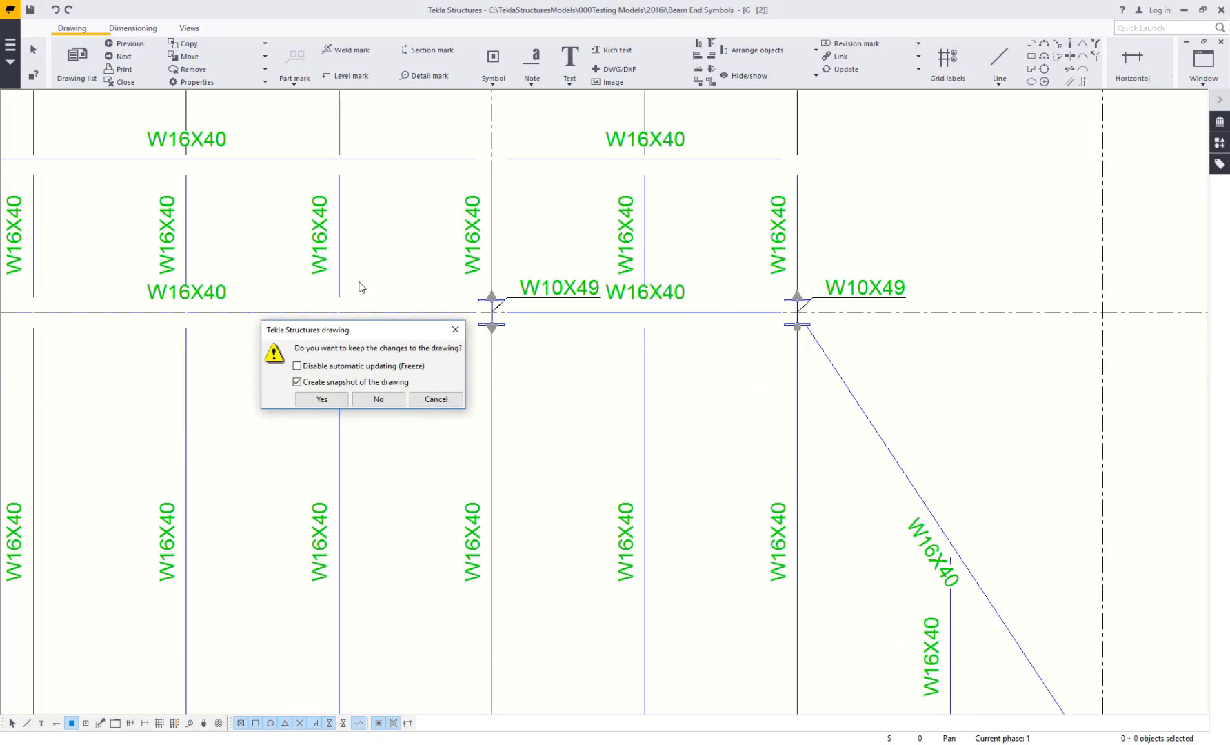
pyautogui.click(322, 400)
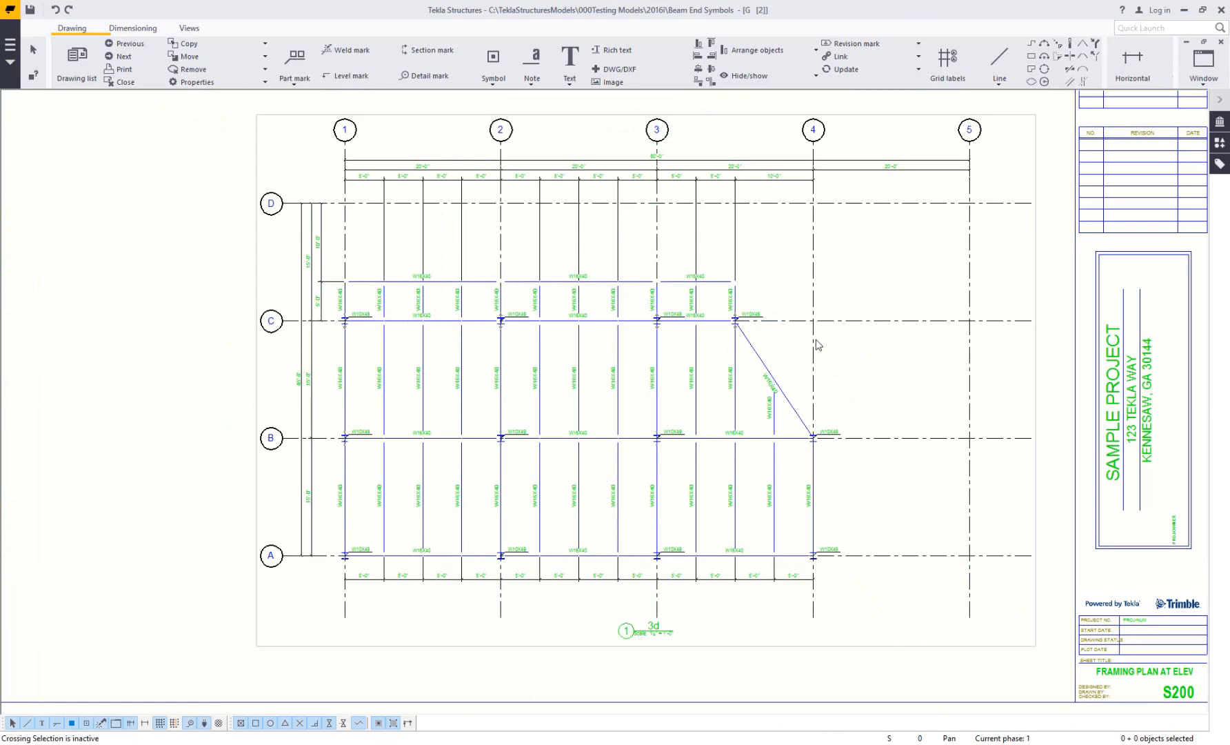
# Step: Inspect the end symbols and their offsets in the reopened framing plan, checking the beams meeting the grid C columns
pyautogui.moveTo(817, 336); pyautogui.dragTo(673, 313, button='middle')
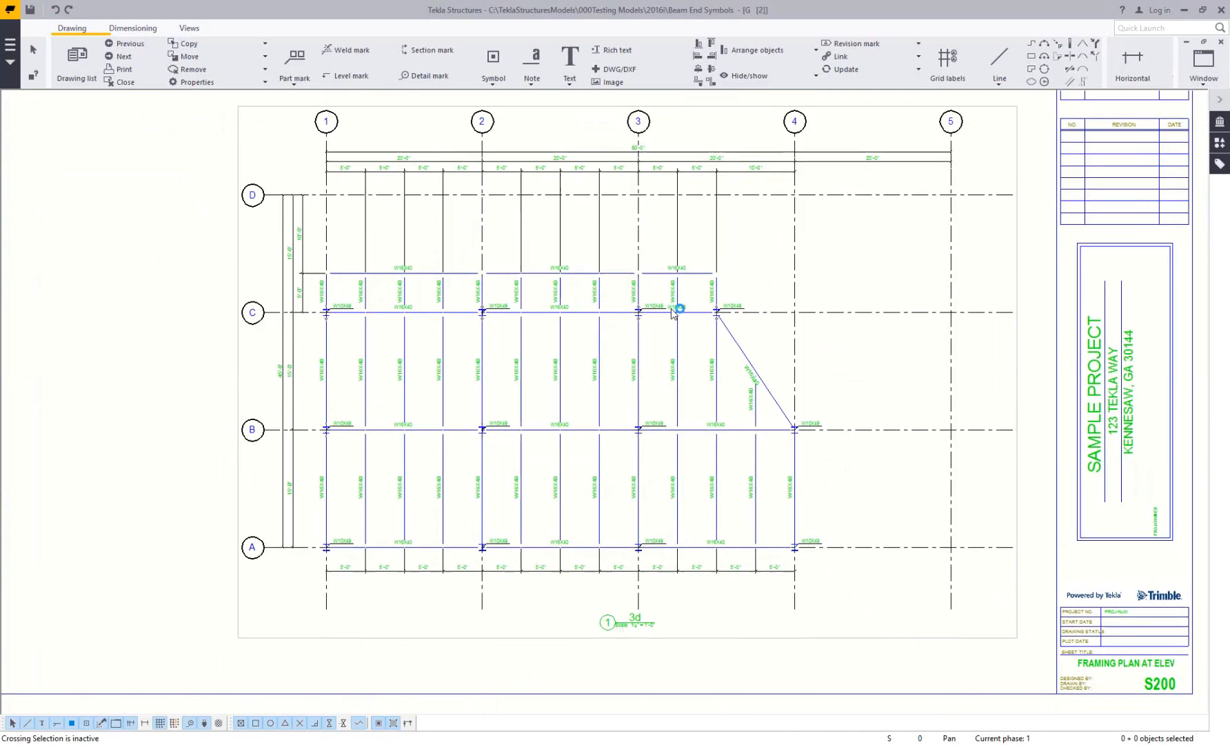
pyautogui.scroll(6, 672, 312)
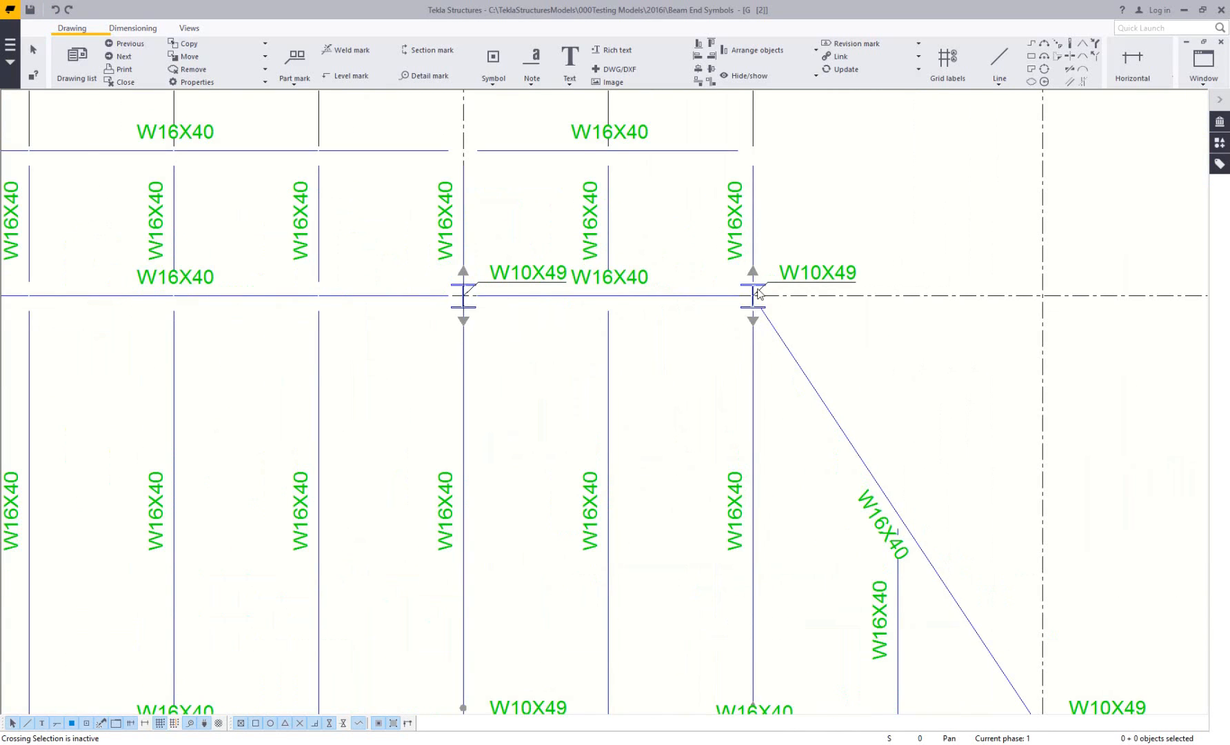
pyautogui.scroll(3, 755, 324)
pyautogui.moveTo(734, 337)
pyautogui.mouseDown(button='middle')
pyautogui.moveTo(778, 350)
pyautogui.moveTo(786, 368)
pyautogui.mouseUp(button='middle')
pyautogui.click(358, 338)
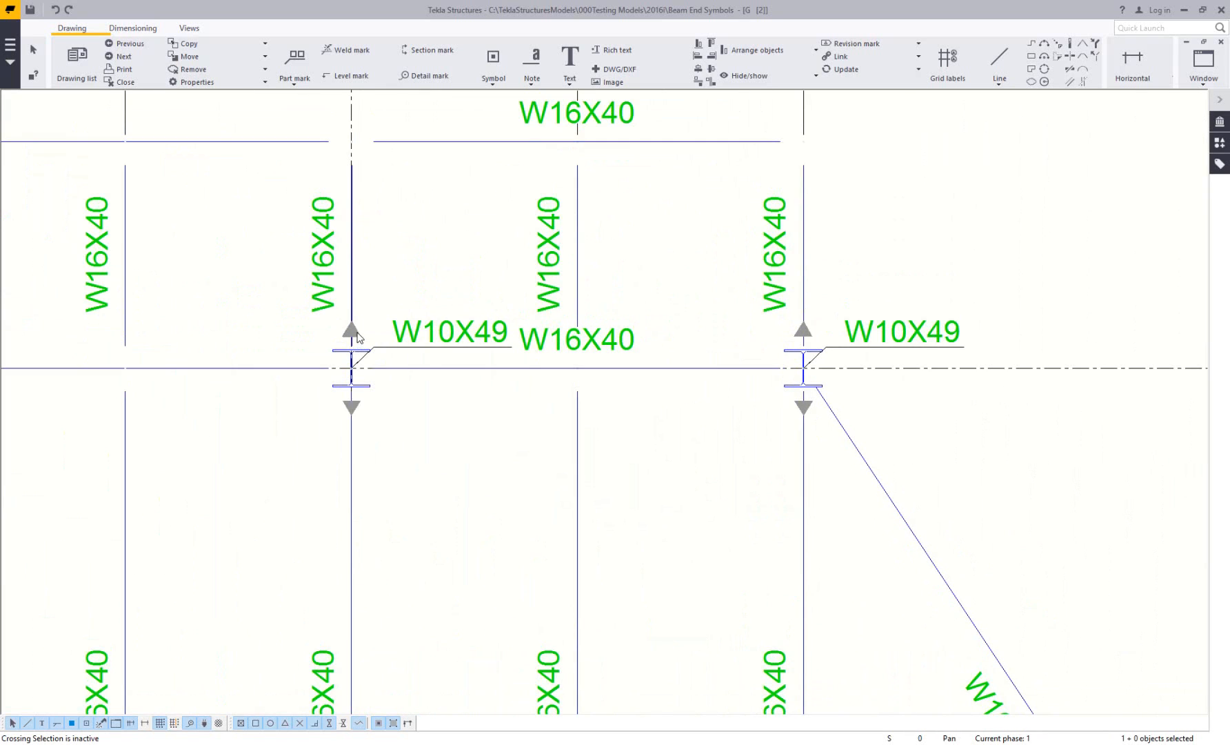
pyautogui.click(366, 406)
pyautogui.click(357, 429)
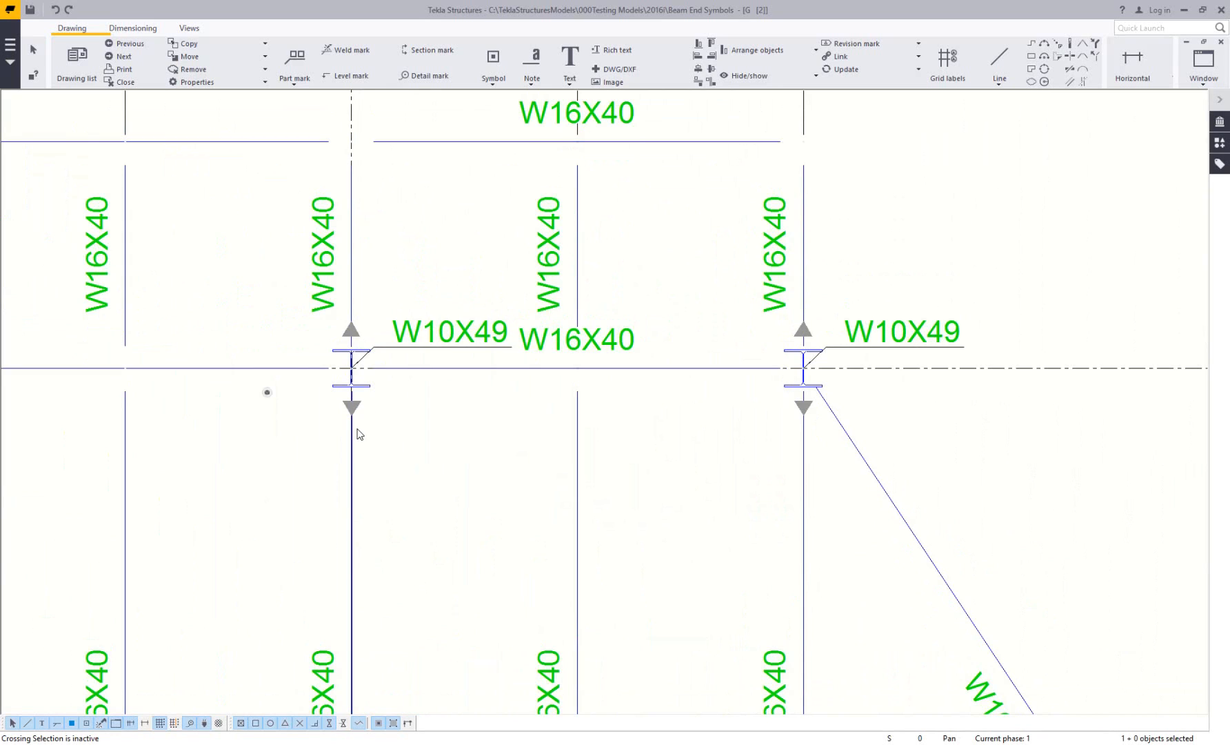
pyautogui.click(806, 422)
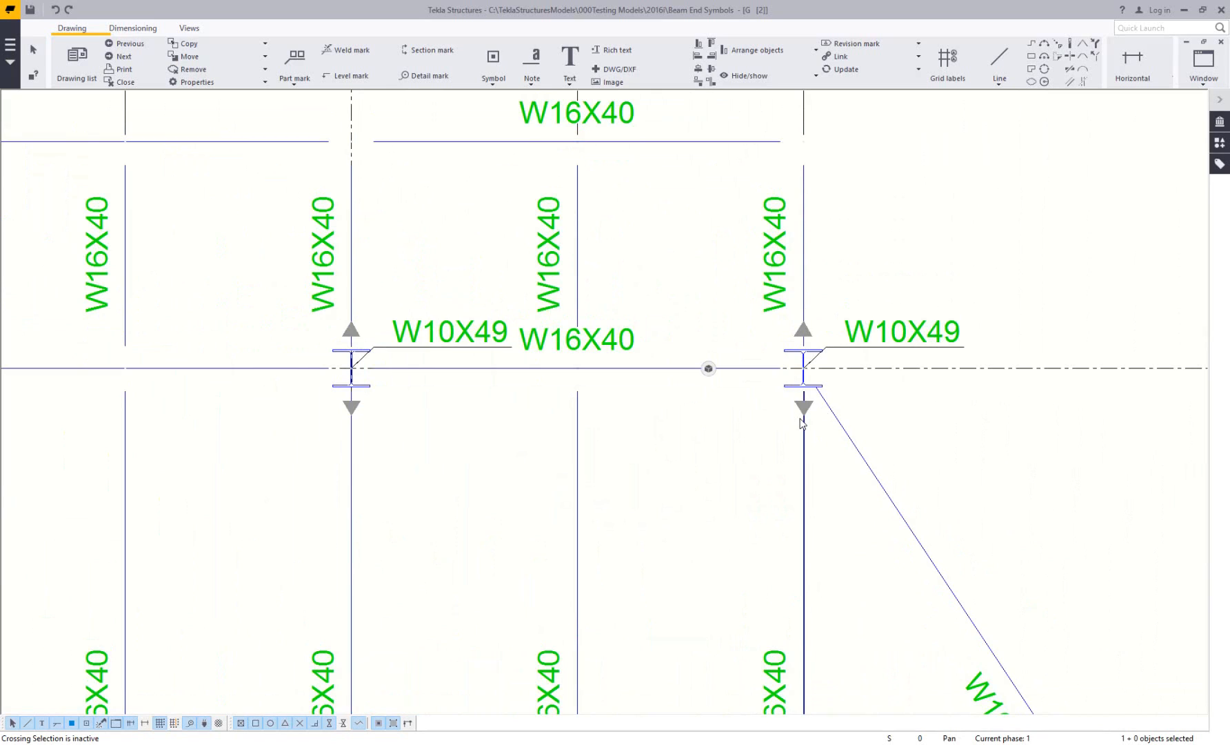